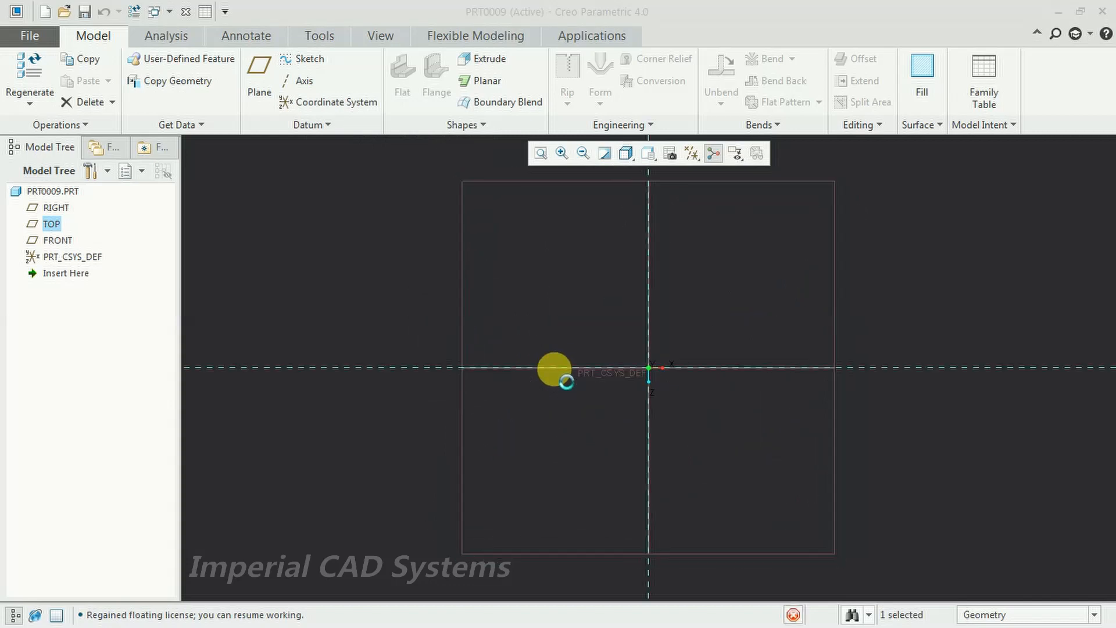
Sketch an L-shaped profile with its corner at the origin, a vertical line about 270 and a horizontal line about 456 long
left_click(370, 61)
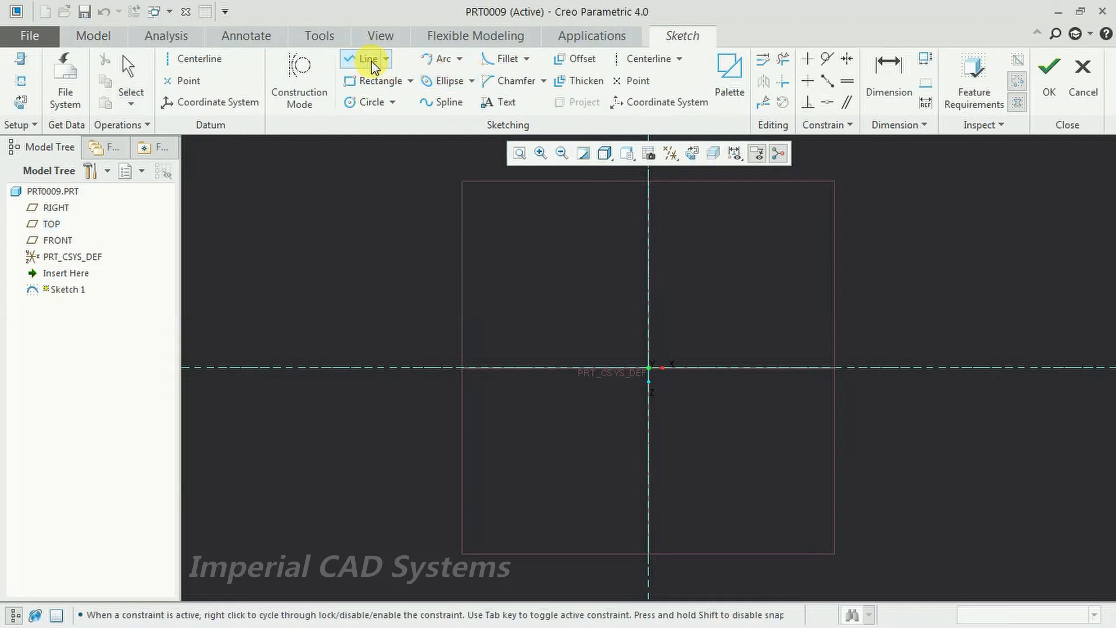
left_click(650, 172)
left_click(649, 367)
left_click(982, 367)
middle_click(980, 308)
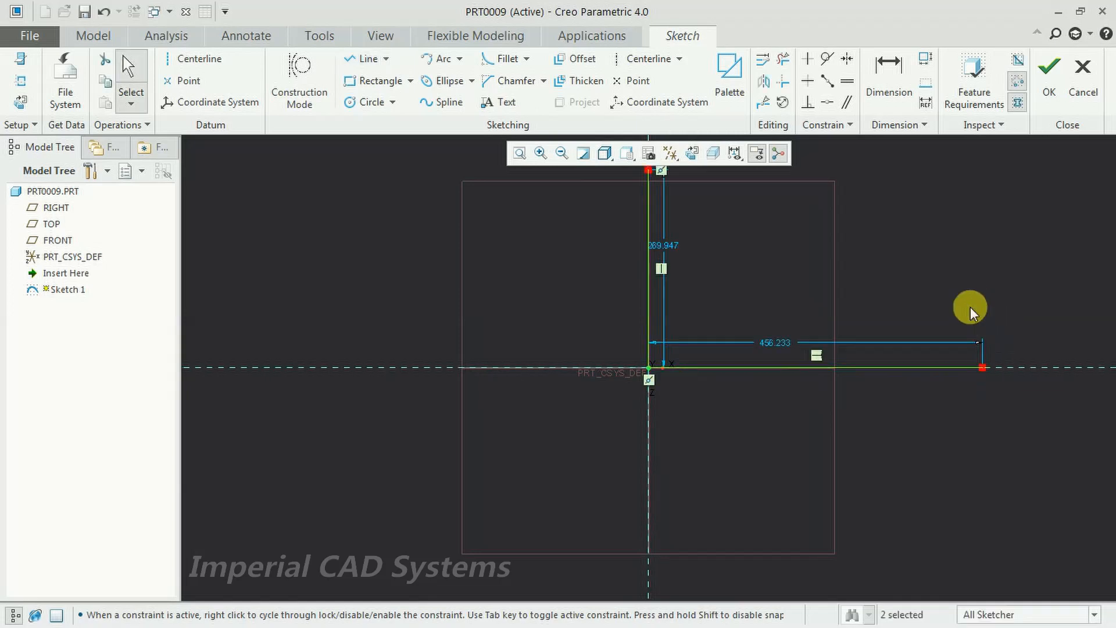
Set the horizontal line's length to 500 and the vertical line's to 300, and finish the sketch
double_click(782, 343)
type("500")
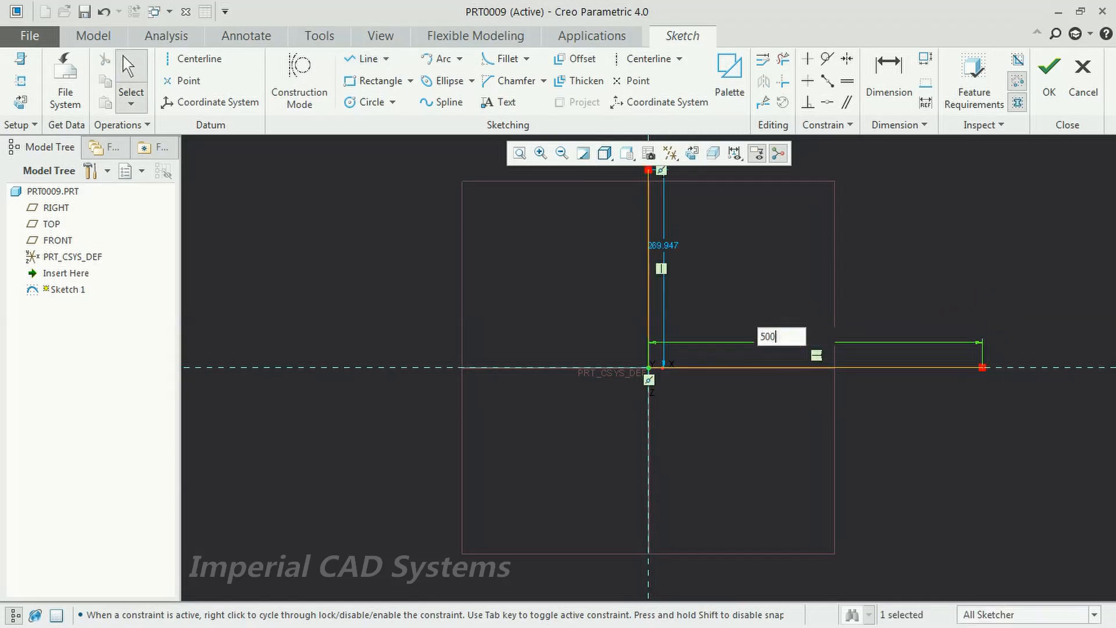
key("Return")
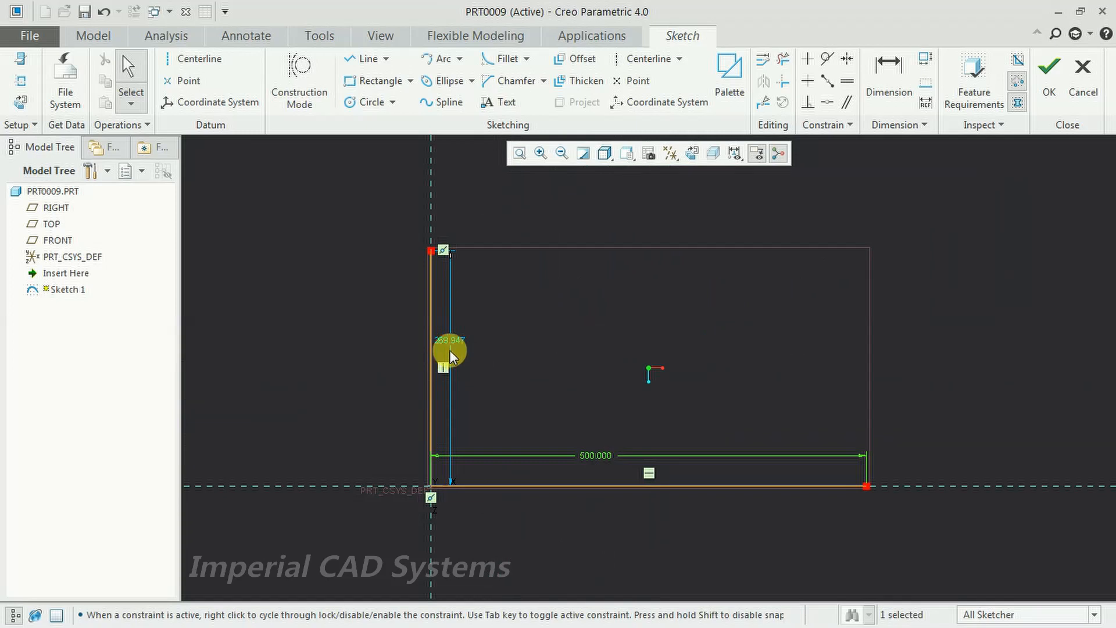
double_click(455, 337)
type("300")
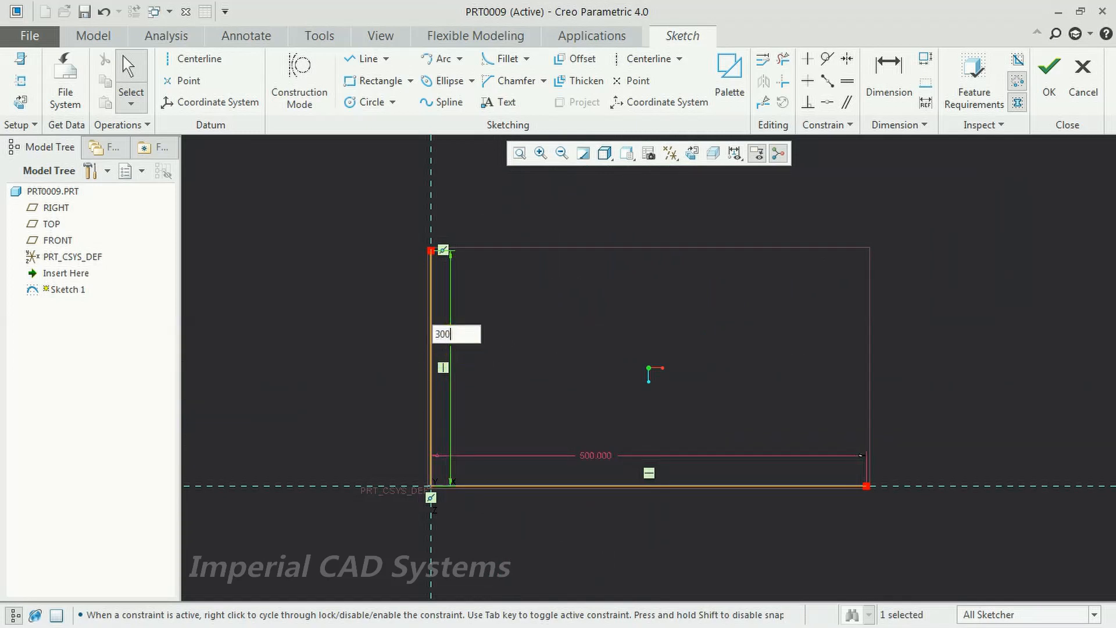
key("Return")
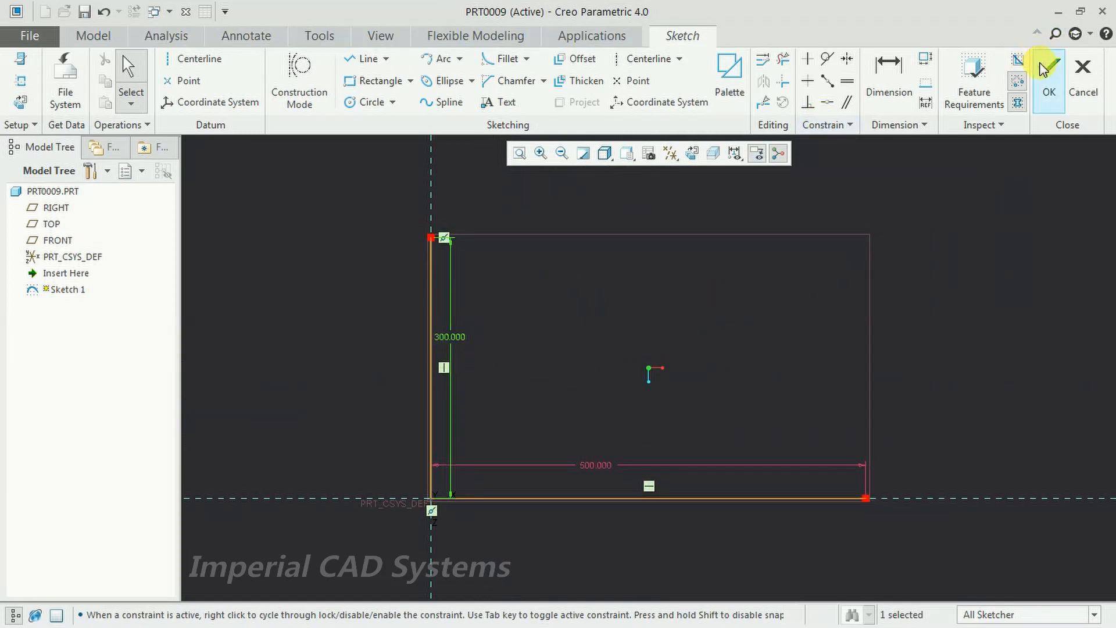
left_click(1049, 68)
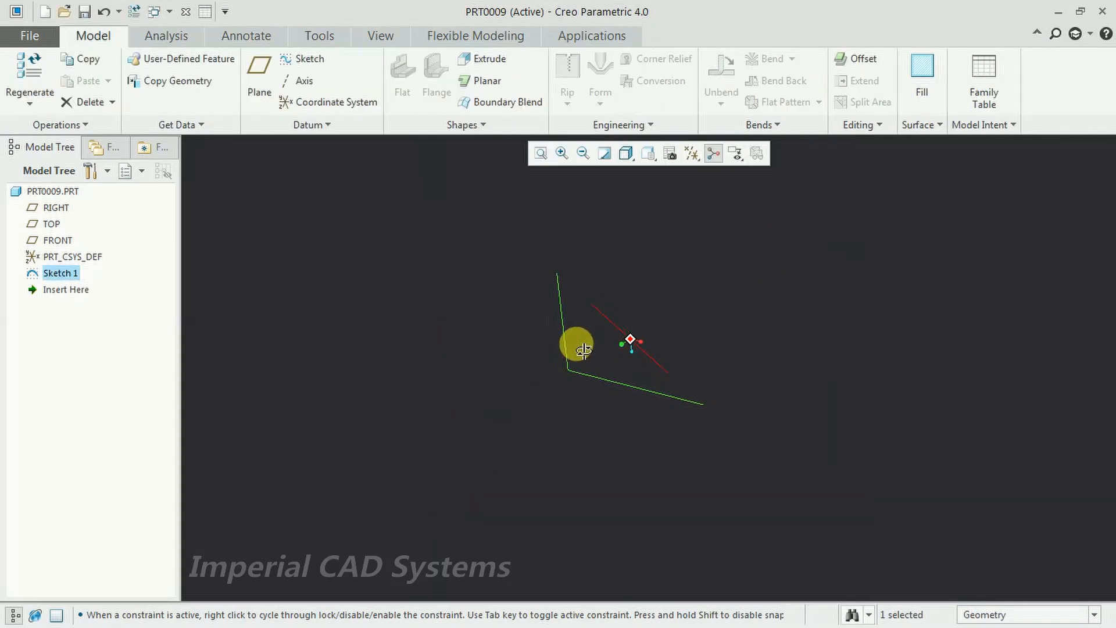
Extrude the L-shaped sketch as a solid sheetmetal wall with a symmetric depth of 300
left_click(490, 66)
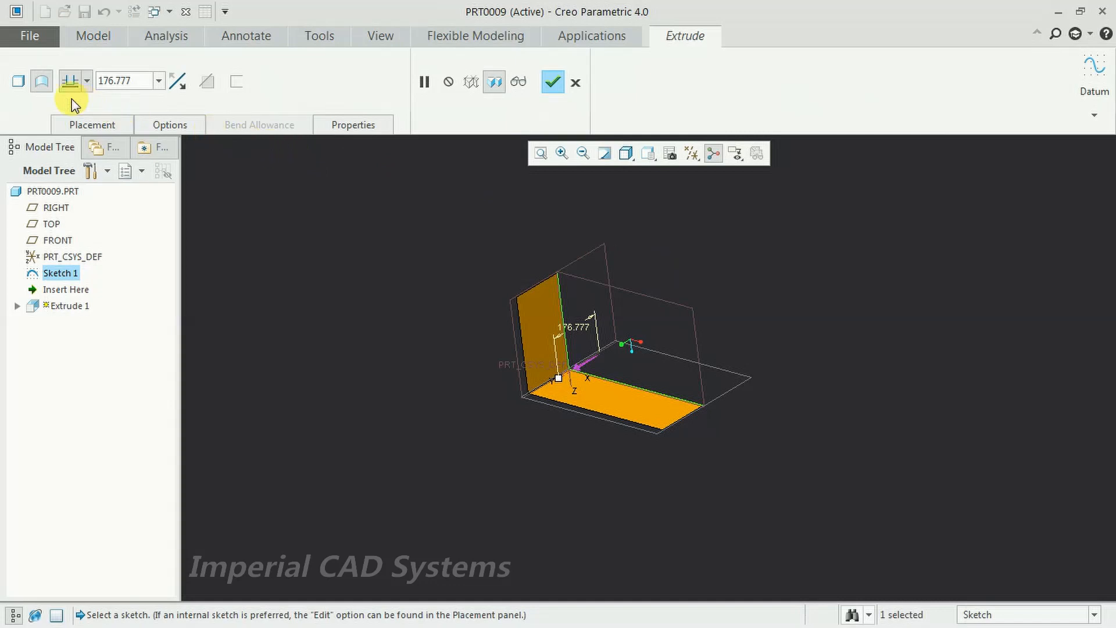
left_click(22, 85)
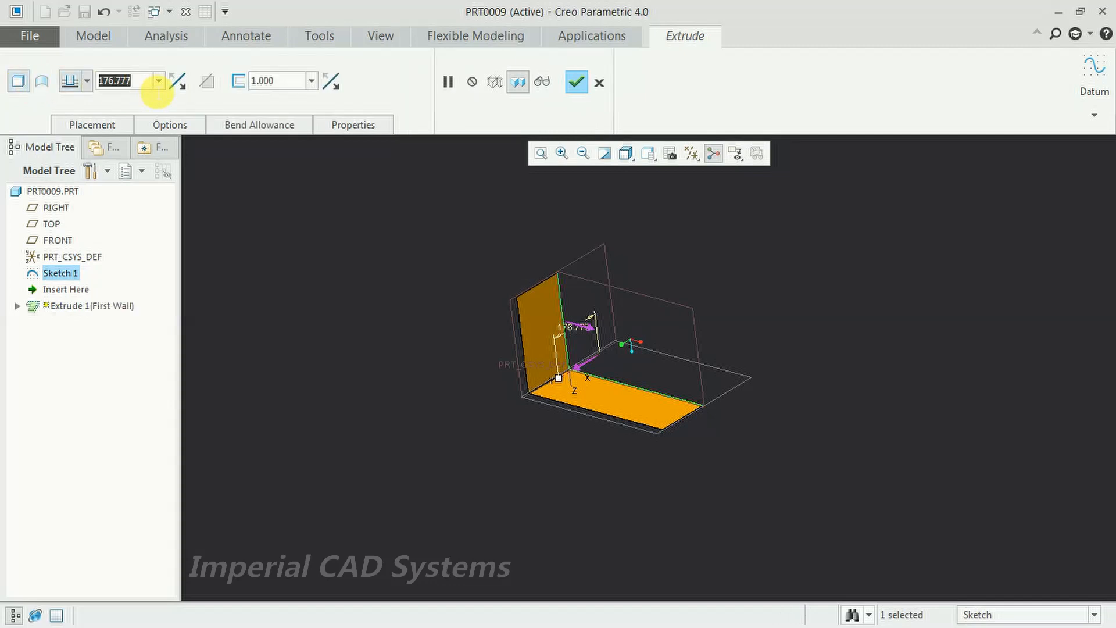
type("300")
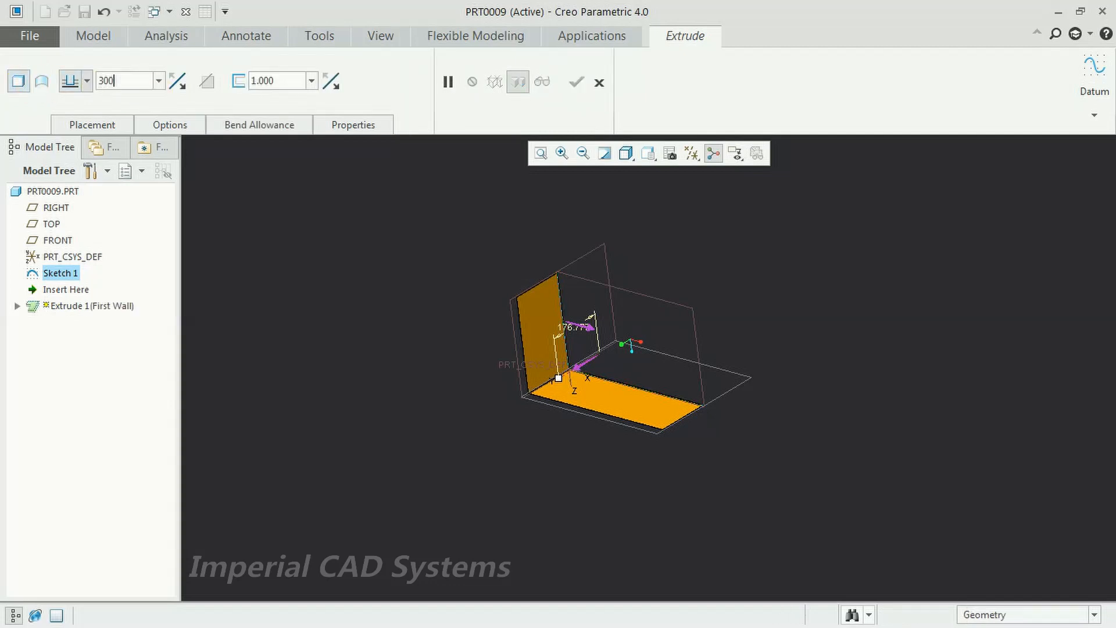
left_click(86, 80)
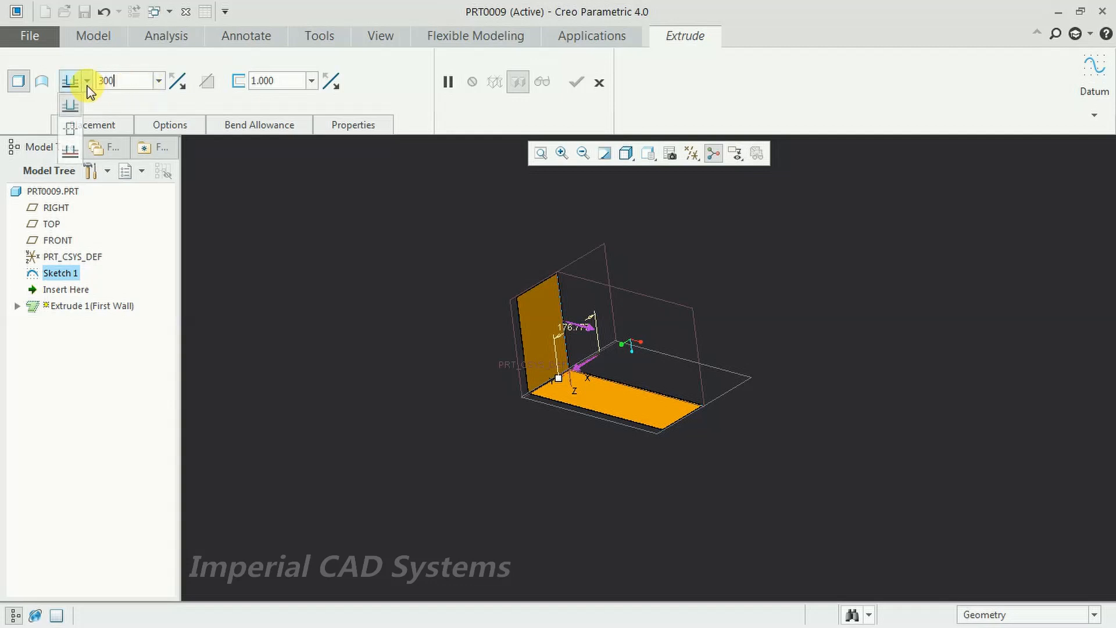
left_click(70, 133)
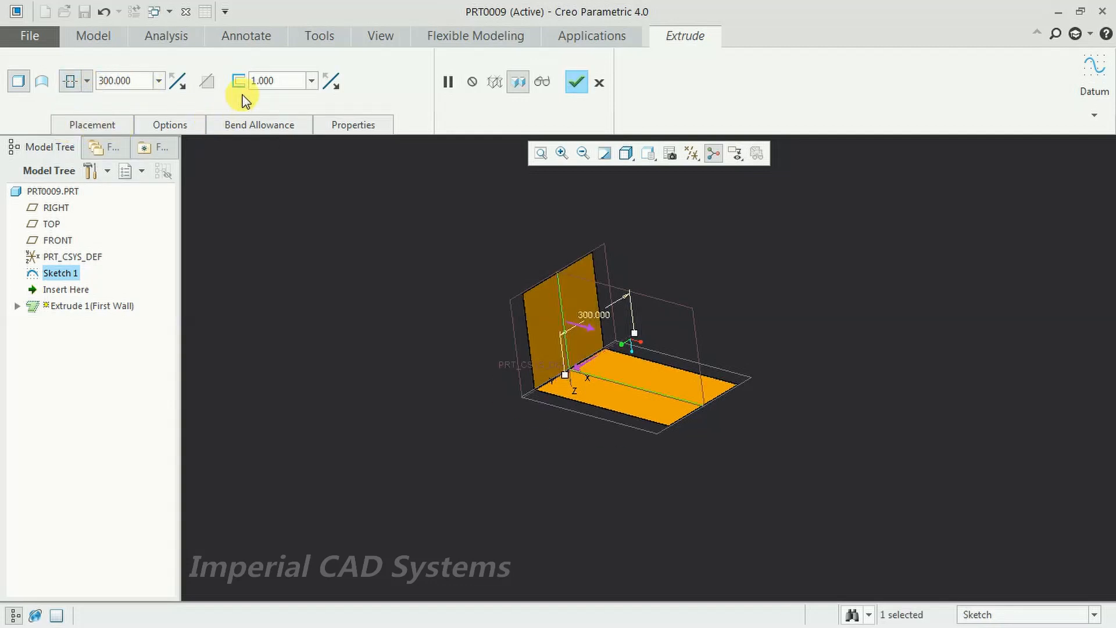
Set the thickness of the extruded wall to 6
double_click(294, 84)
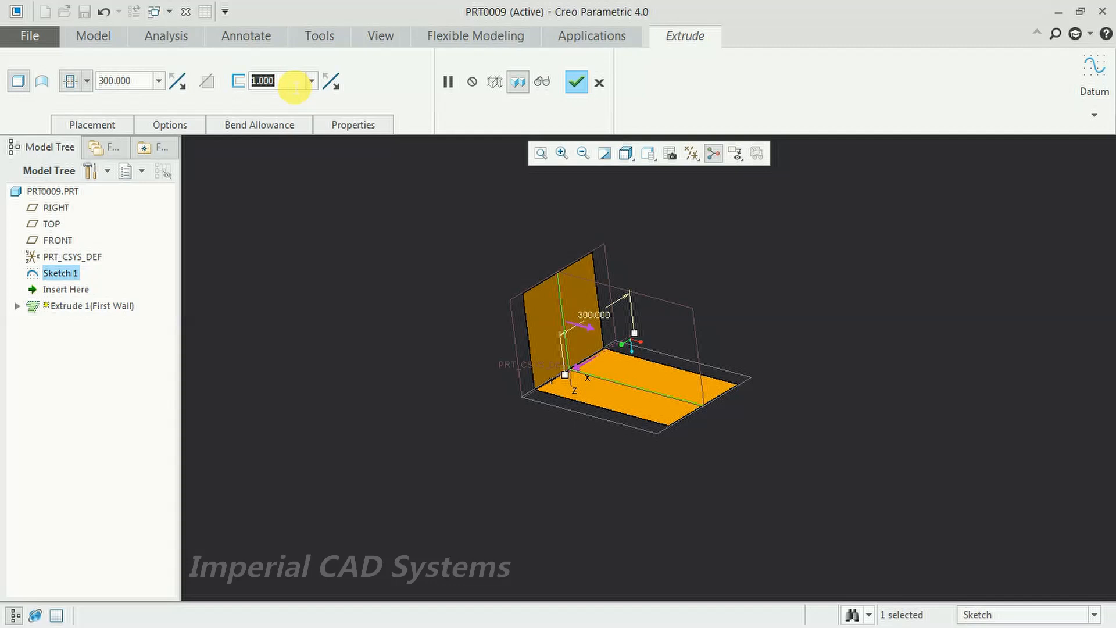
type("6")
key("Return")
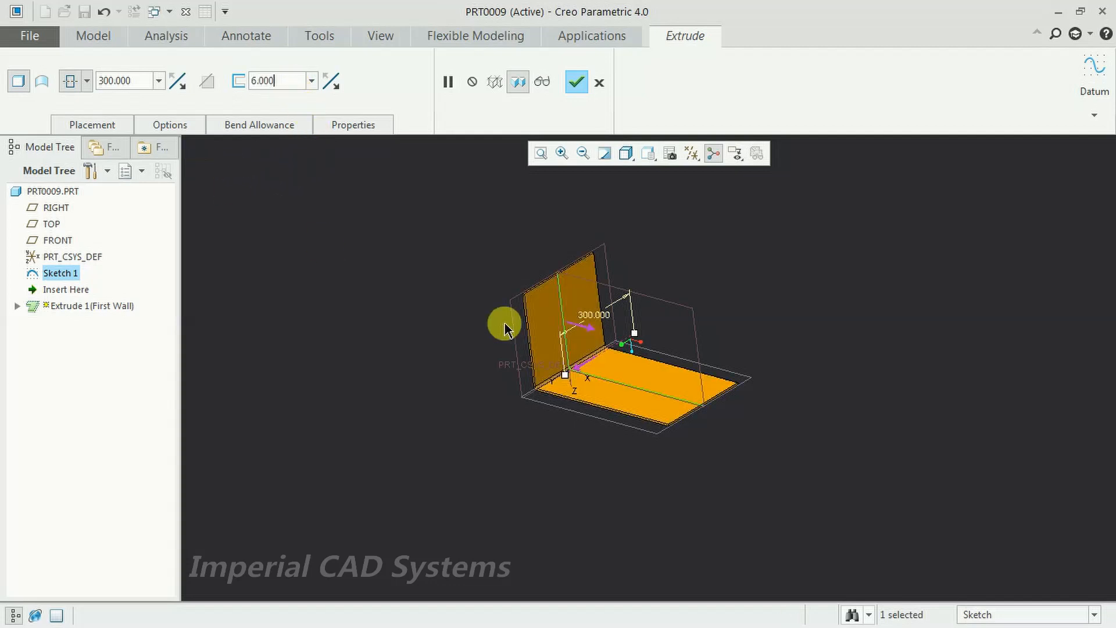
scroll(511, 320, "up", 3)
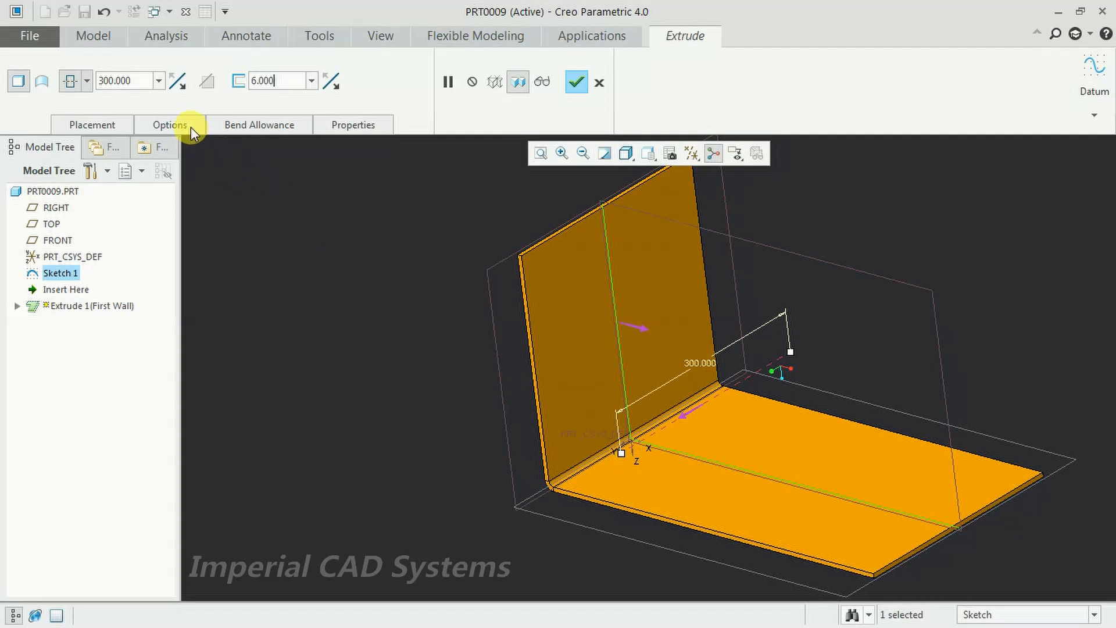
Set the inside bend radius on sharp edges to 10, retry the lost license, and complete the wall extrusion
left_click(185, 125)
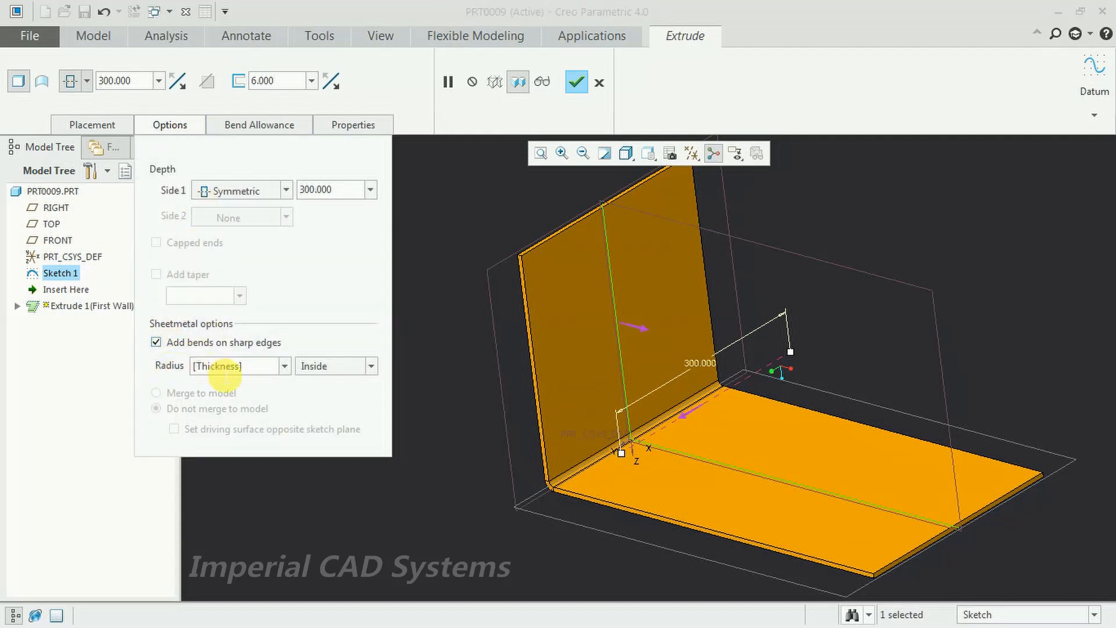
left_click(245, 366)
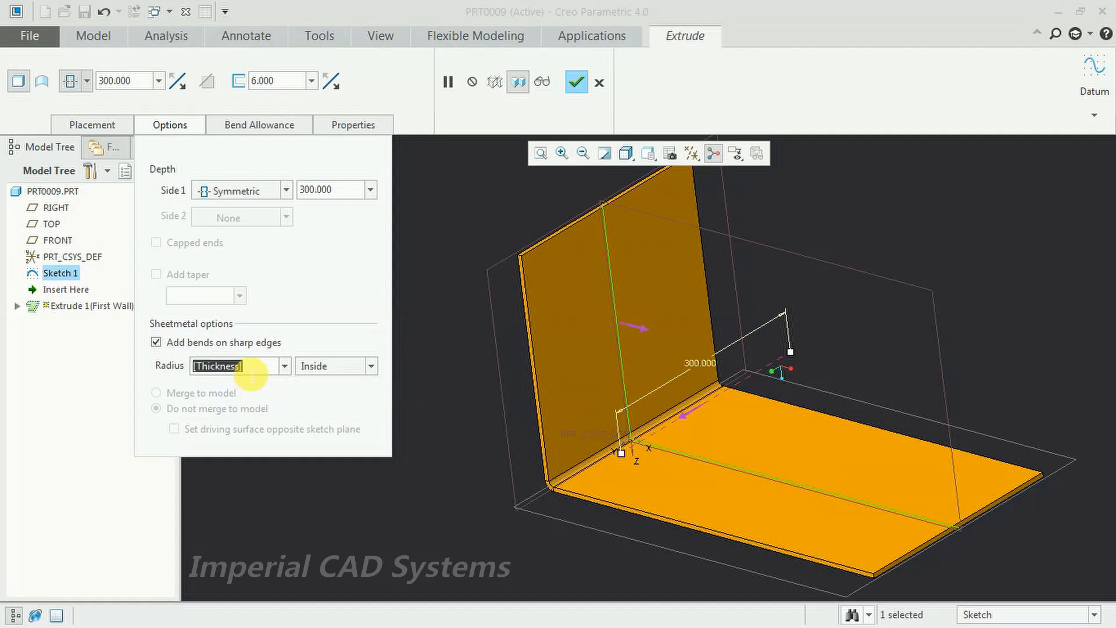
type("10")
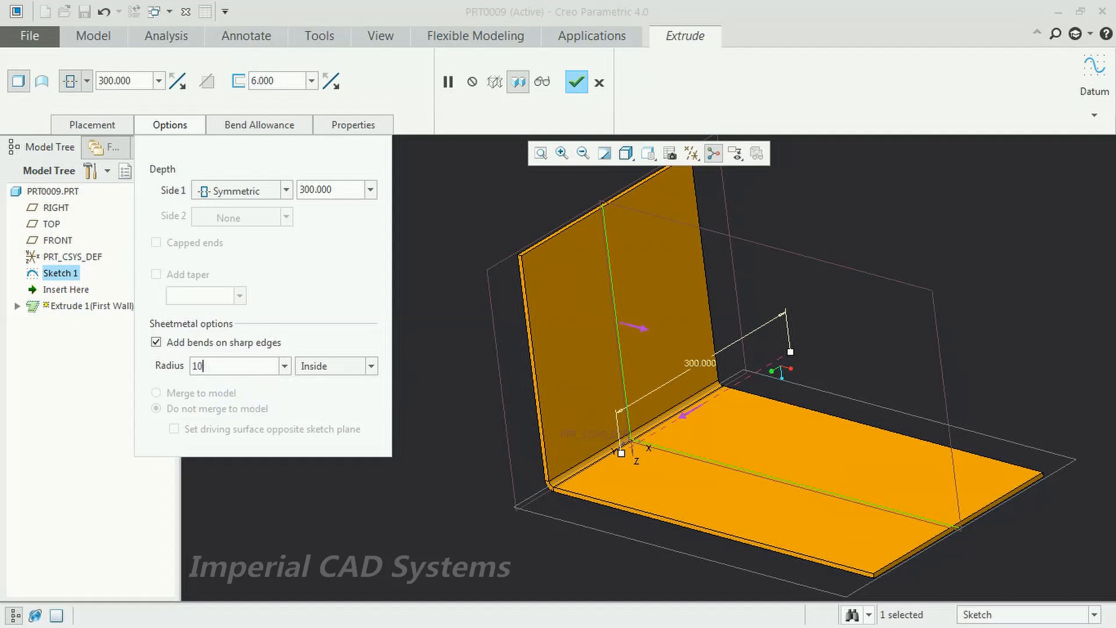
left_click(449, 187)
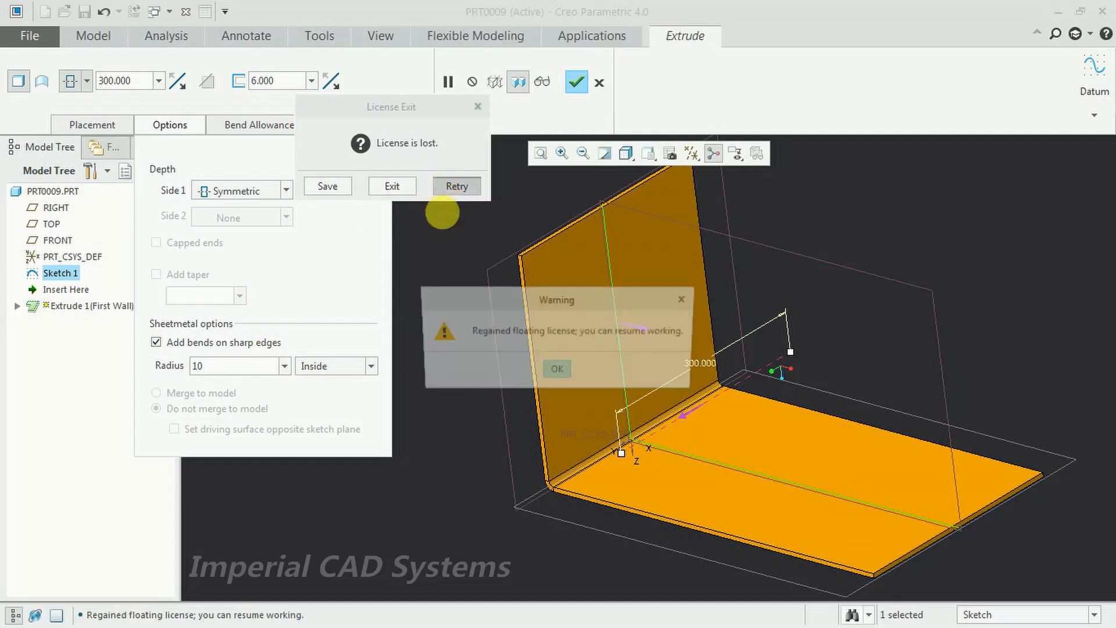
left_click(553, 371)
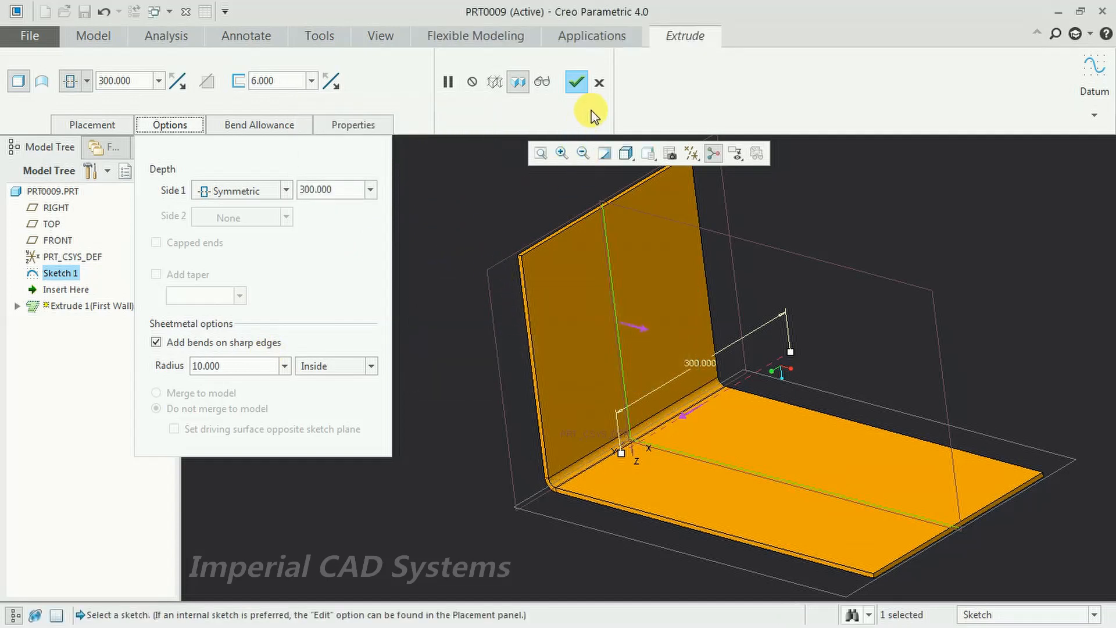
left_click(576, 82)
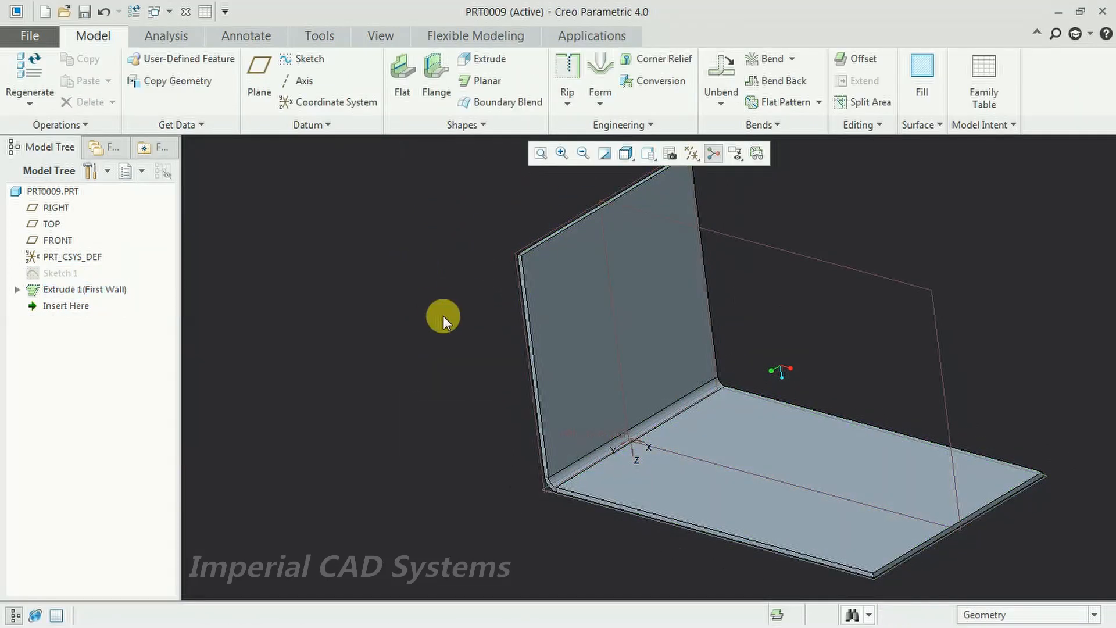
scroll(443, 316, "down", 3)
left_click(600, 96)
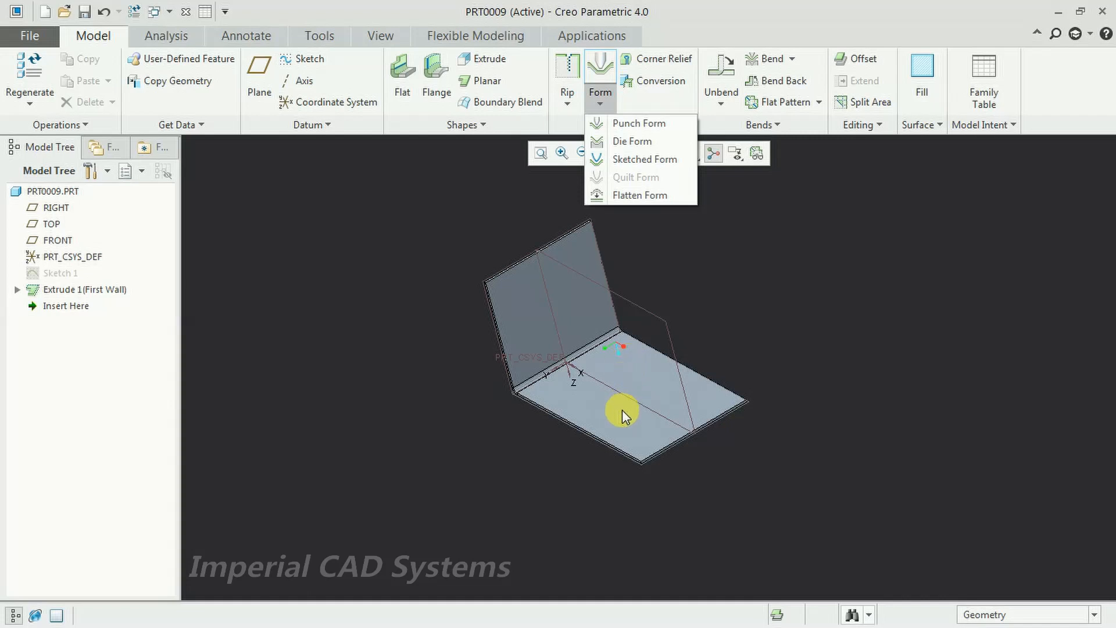
left_click(720, 299)
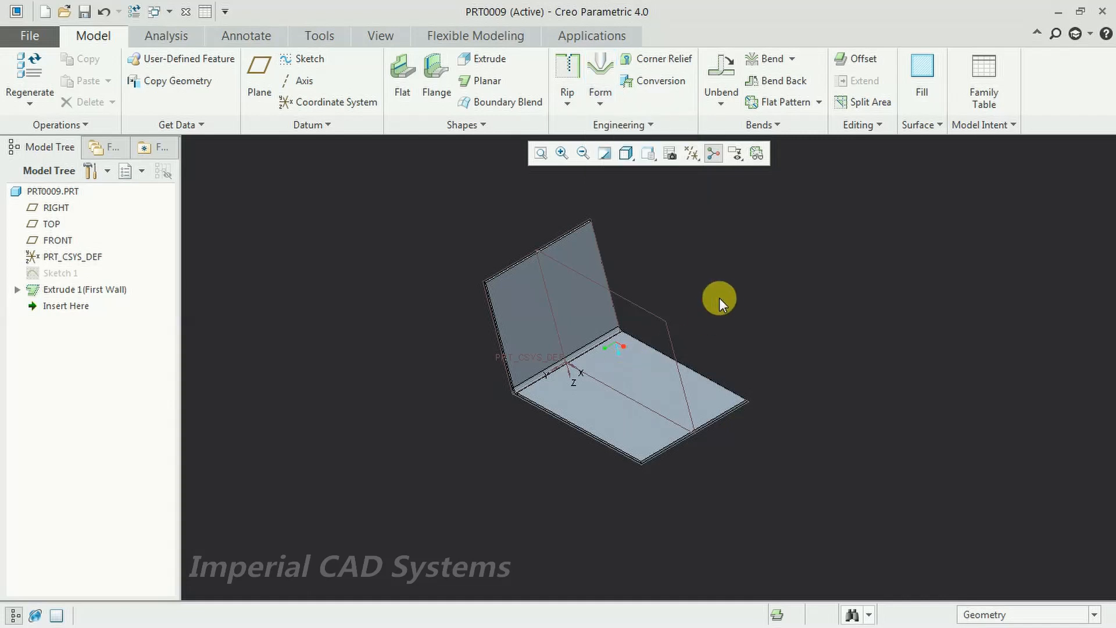
mouse_move(705, 302)
middle_mouse_down()
mouse_move(668, 306)
mouse_move(696, 313)
middle_mouse_up()
scroll(640, 383, "up", 2)
middle_click_drag(636, 375, 611, 359)
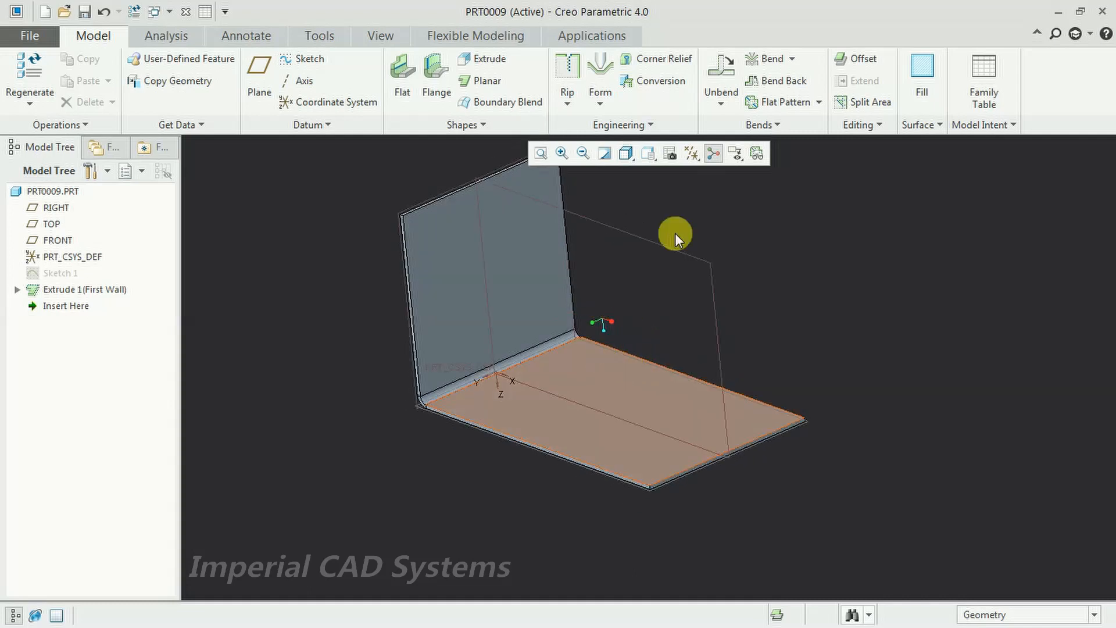
left_click(600, 103)
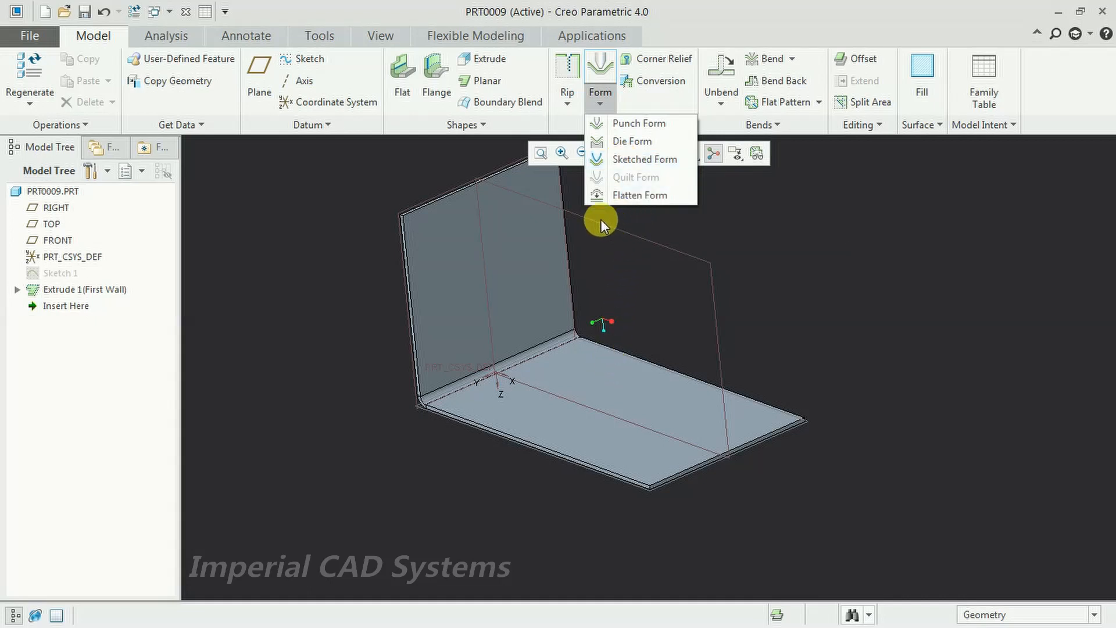
left_click(625, 271)
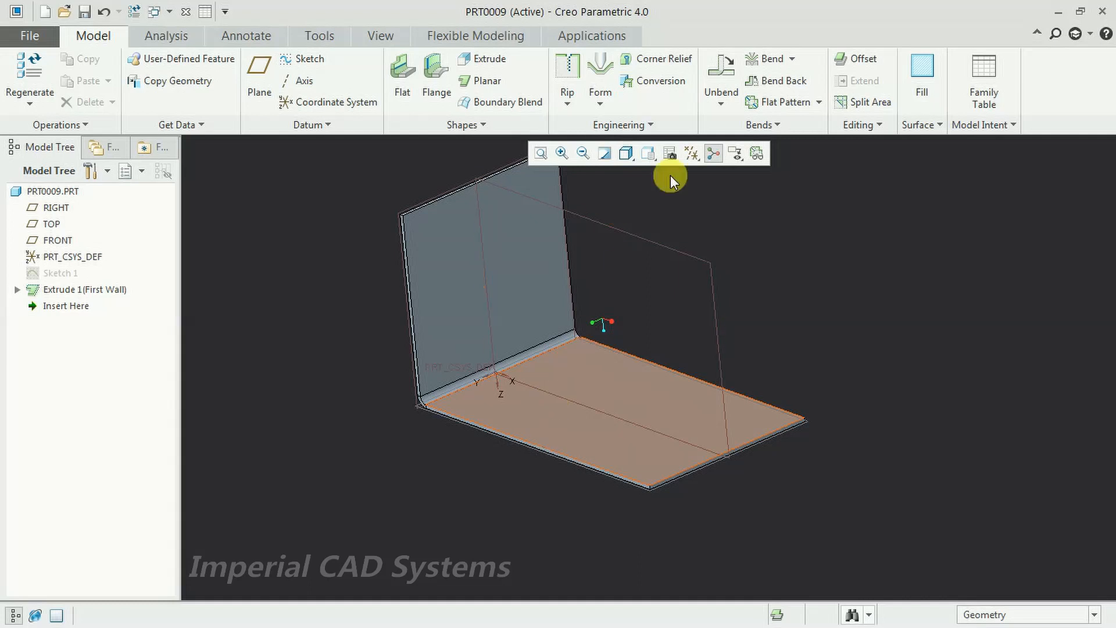
left_click(600, 99)
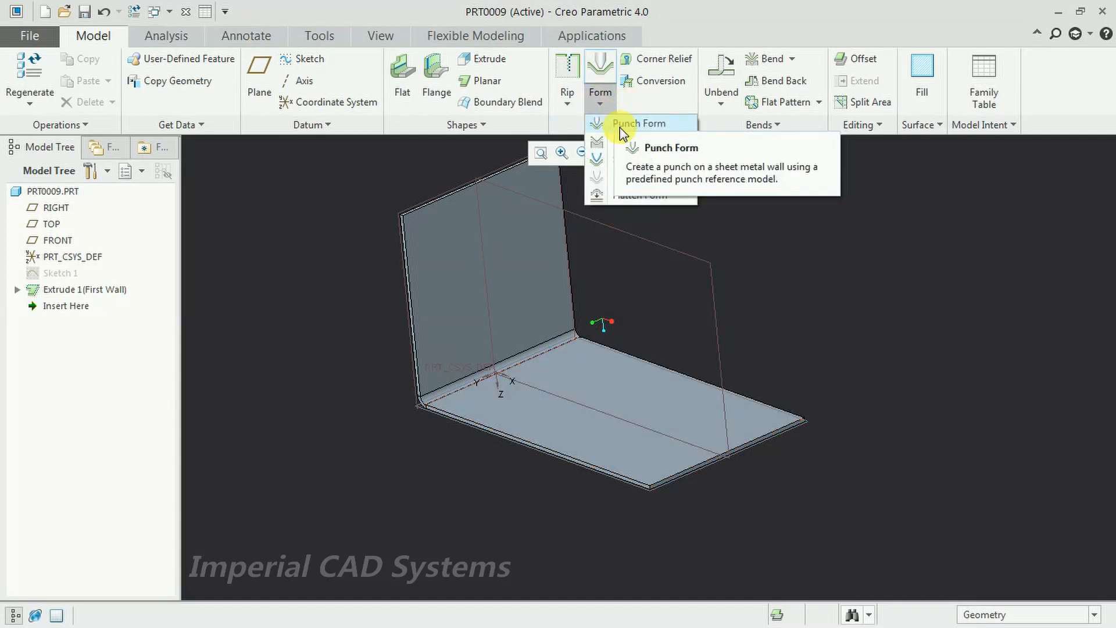
left_click(634, 123)
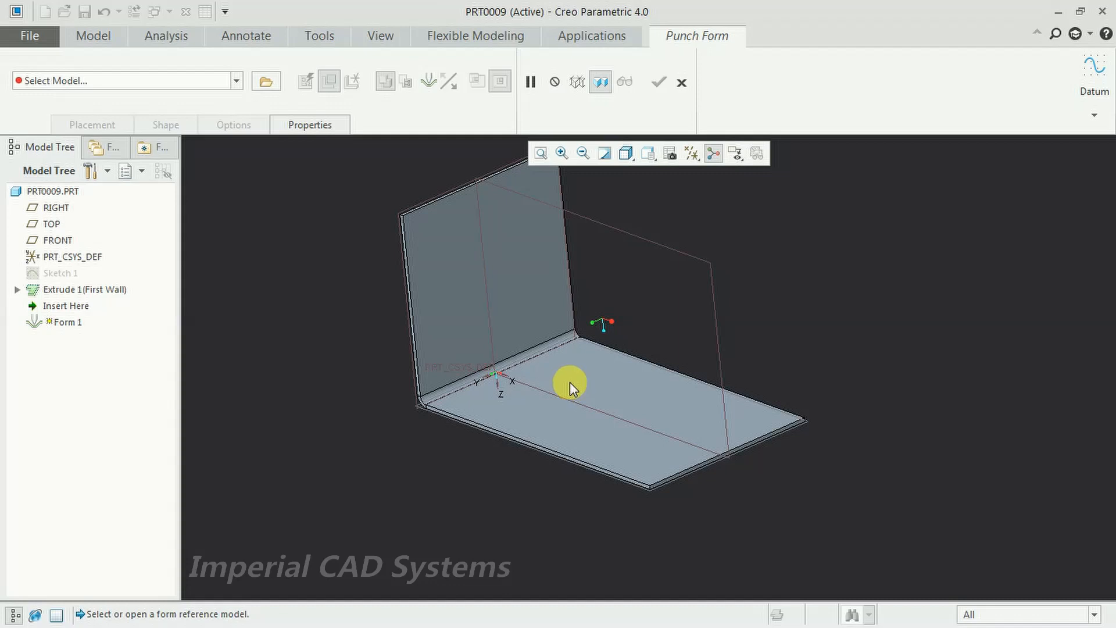
left_click(682, 82)
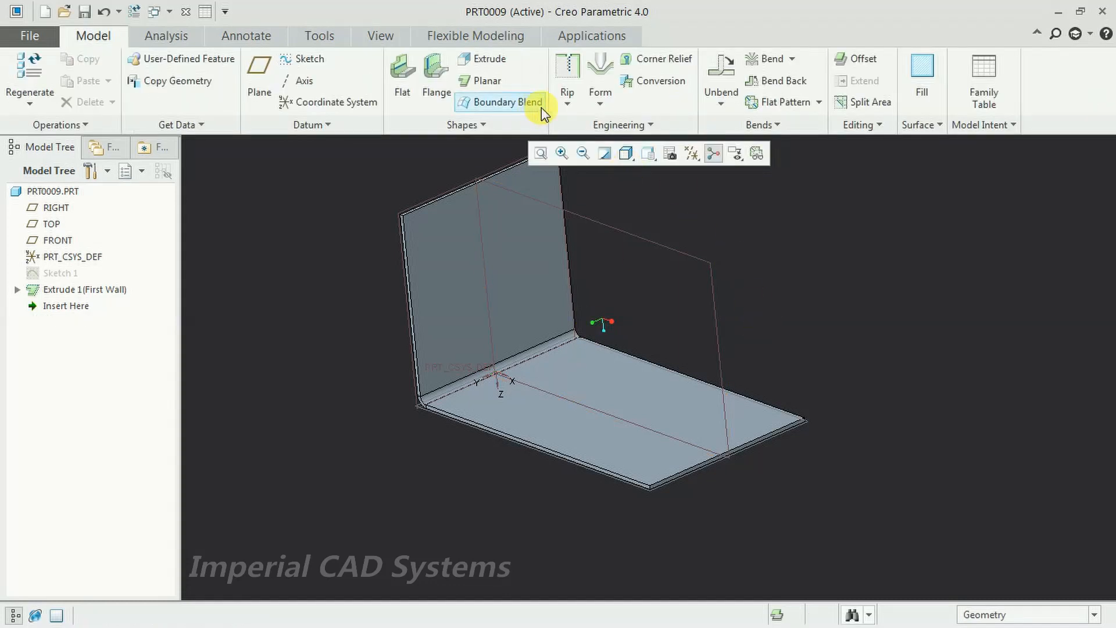
Create a new solid part named prt0010 from the mmns_part_solid template instead of the default template
left_click(34, 35)
left_click(36, 66)
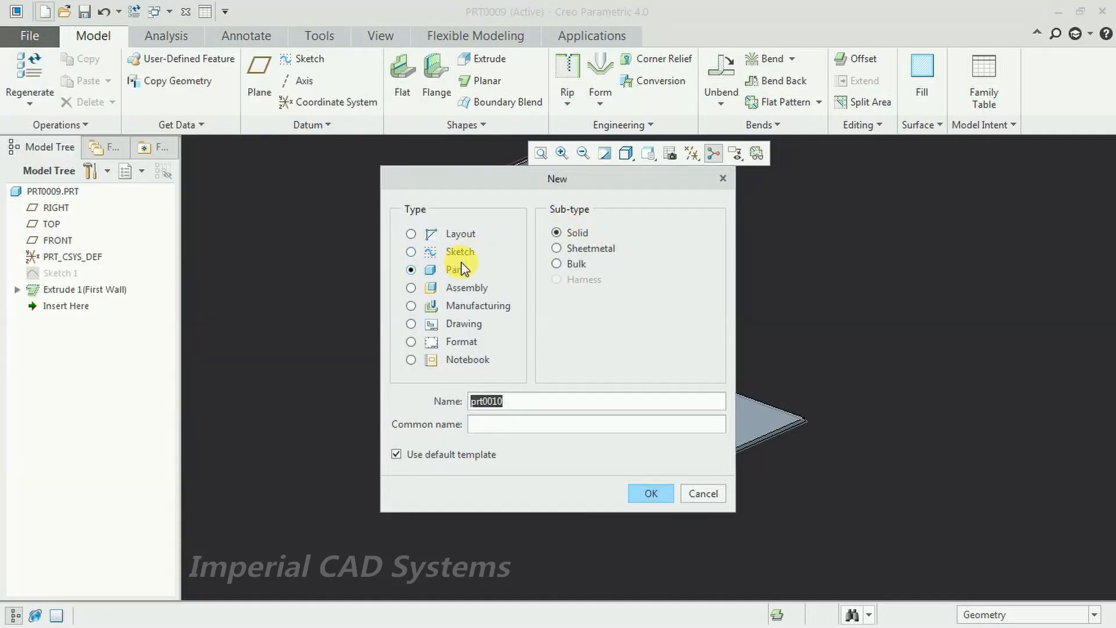
left_click(472, 454)
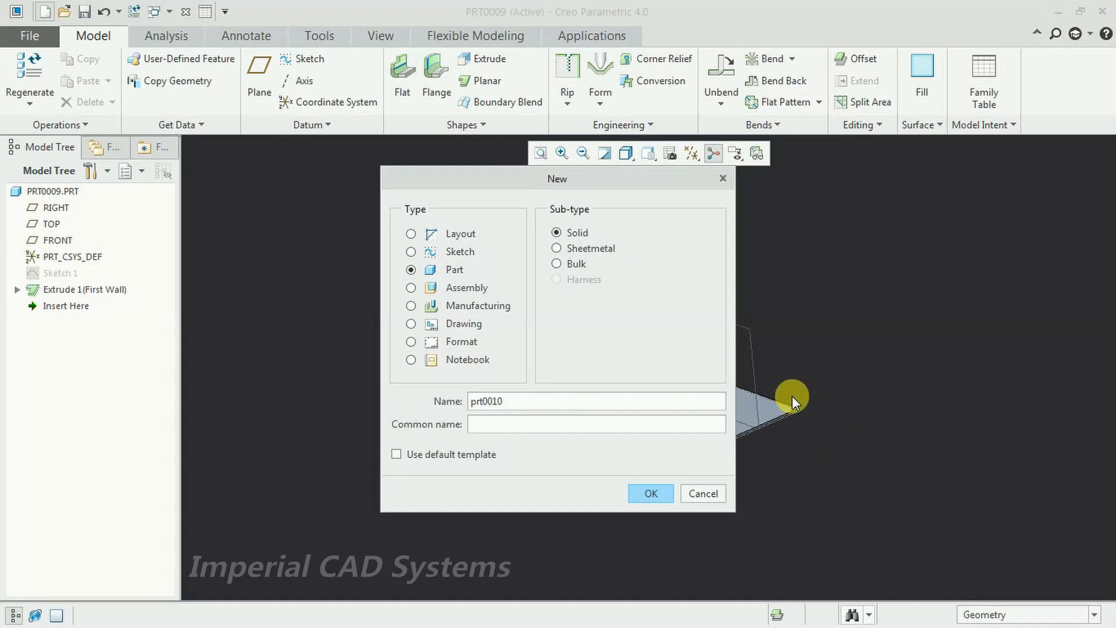
left_click(651, 494)
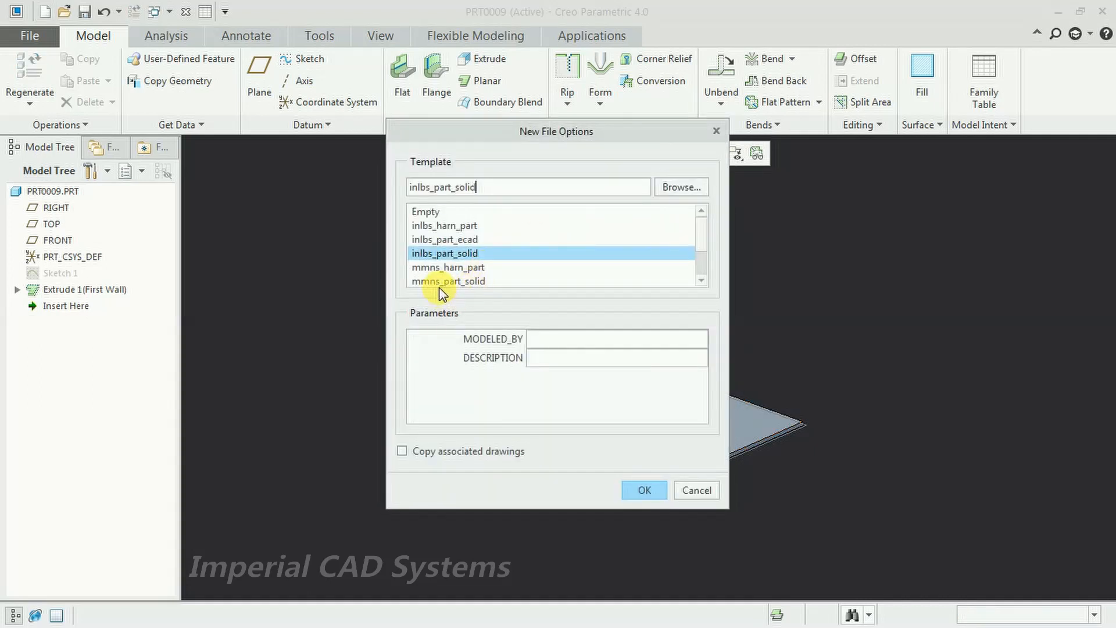
left_click(441, 282)
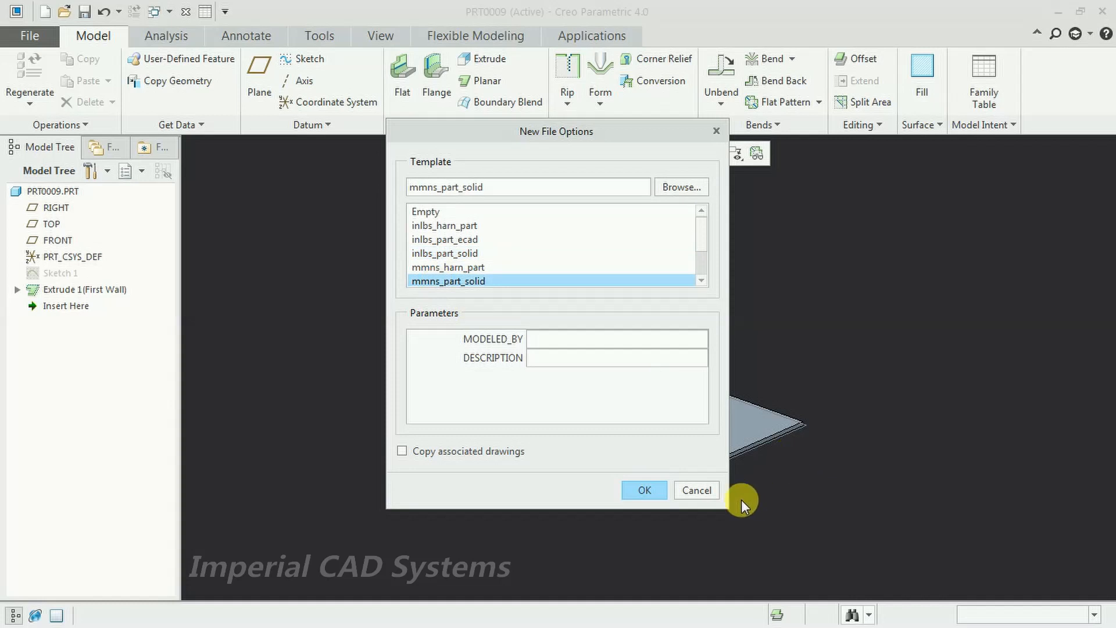
left_click(640, 490)
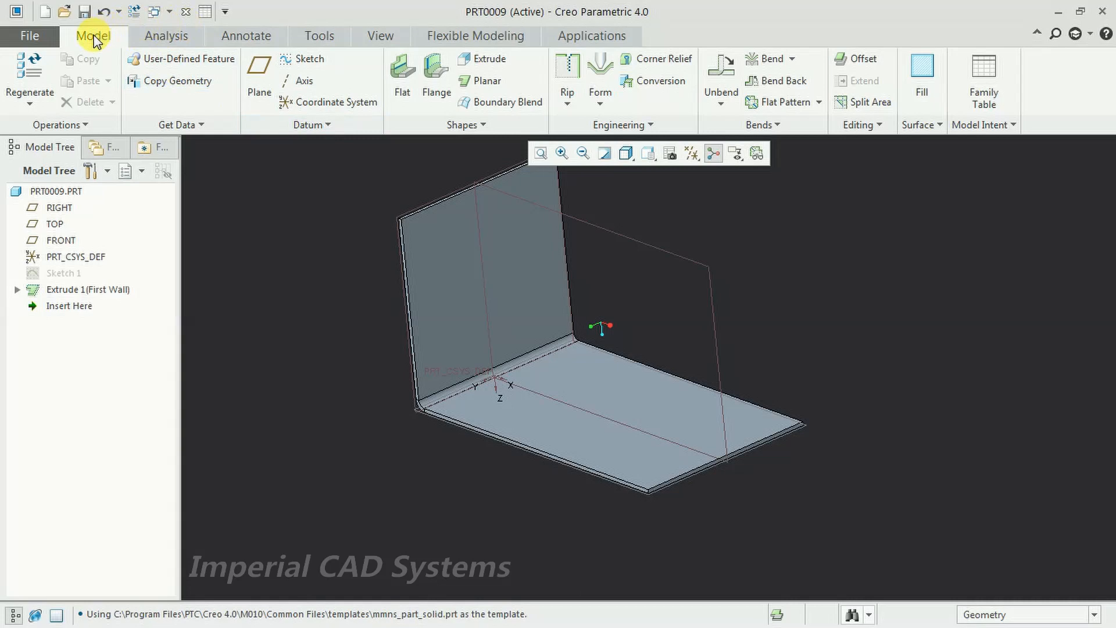
Switch to the prt0010 part window and maximize it
left_click(34, 39)
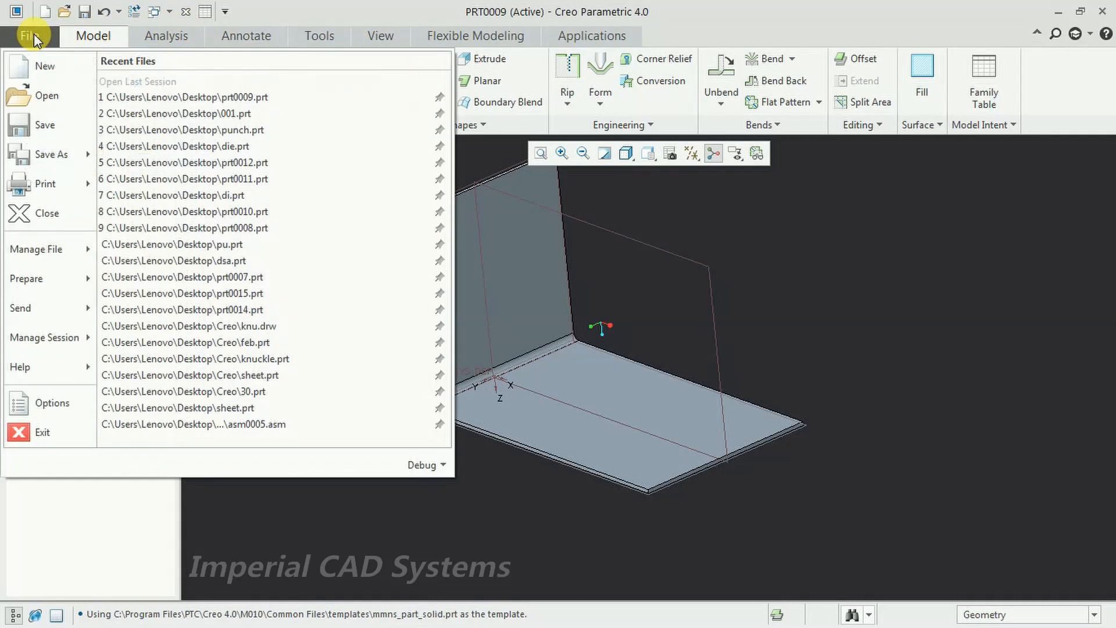
left_click(169, 13)
left_click(169, 13)
left_click(191, 45)
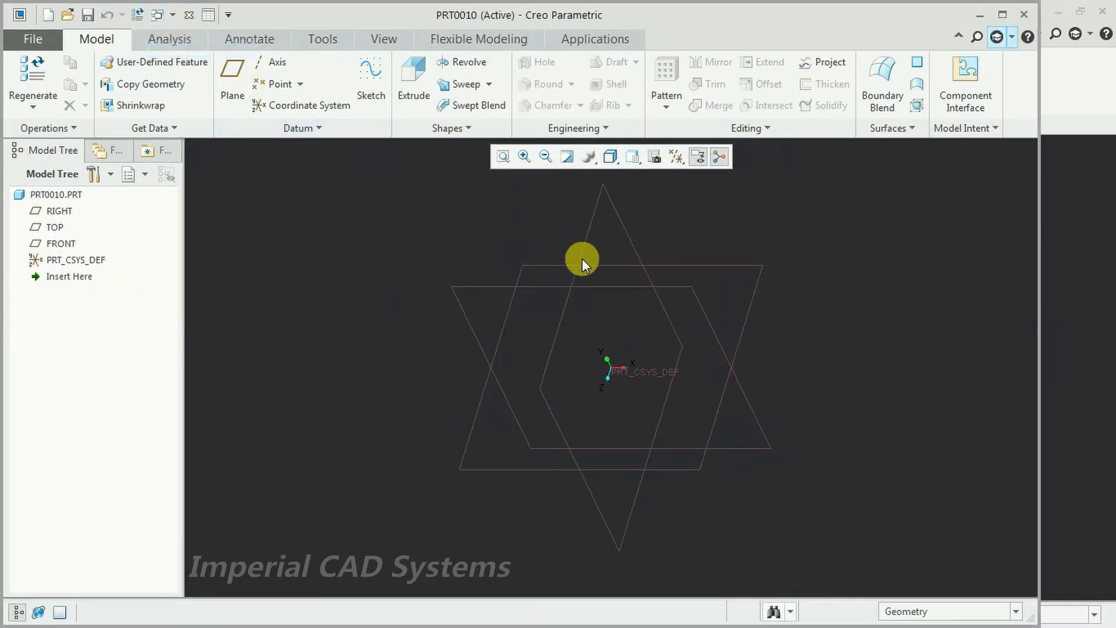
left_click(1003, 15)
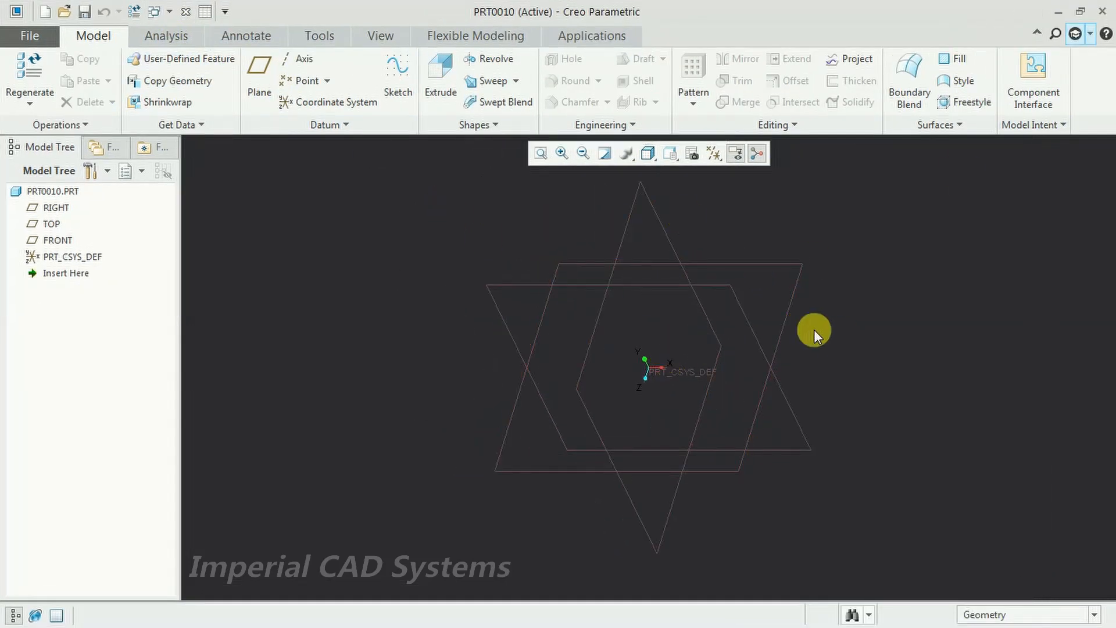
Start a sketch on the TOP plane and draw a vertical axis line about 179 long up to the origin and a top edge about 64 wide
left_click(700, 265)
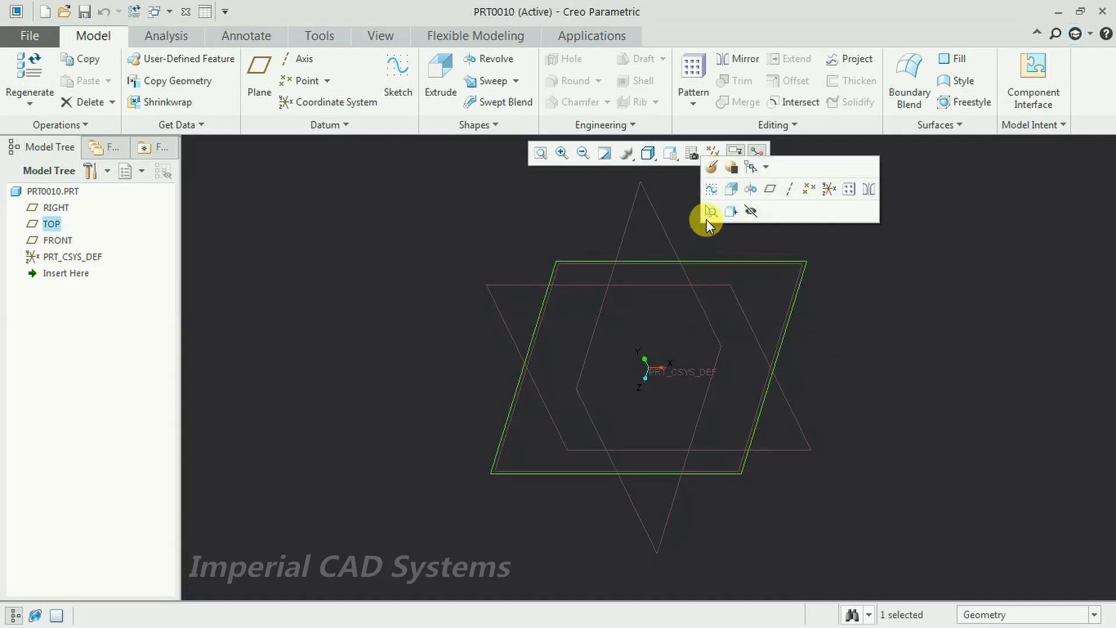
left_click(713, 188)
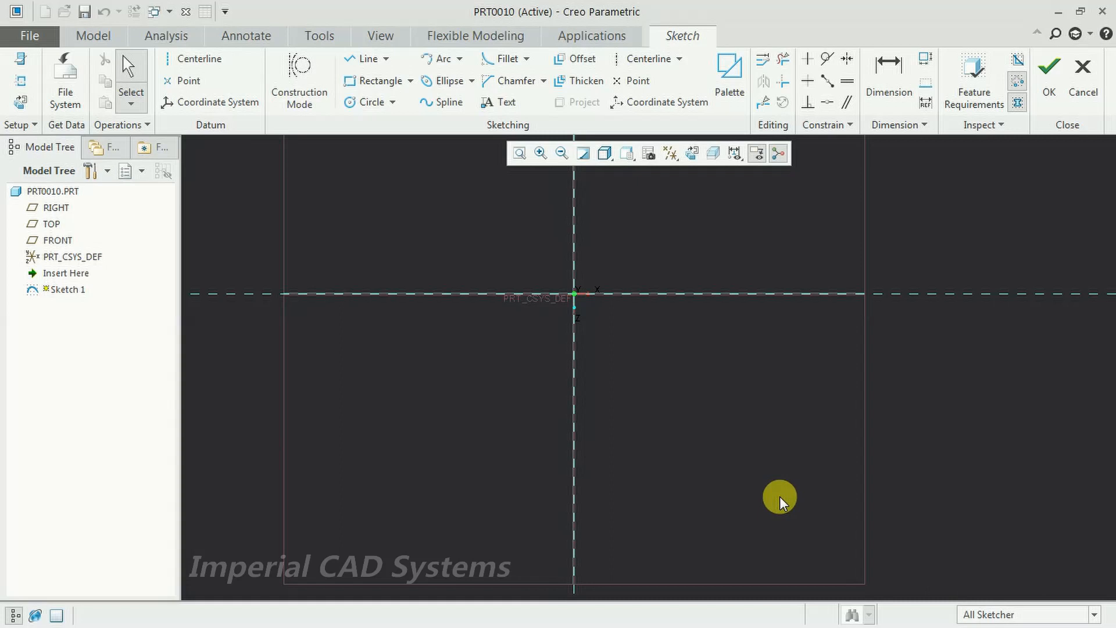
left_click(363, 59)
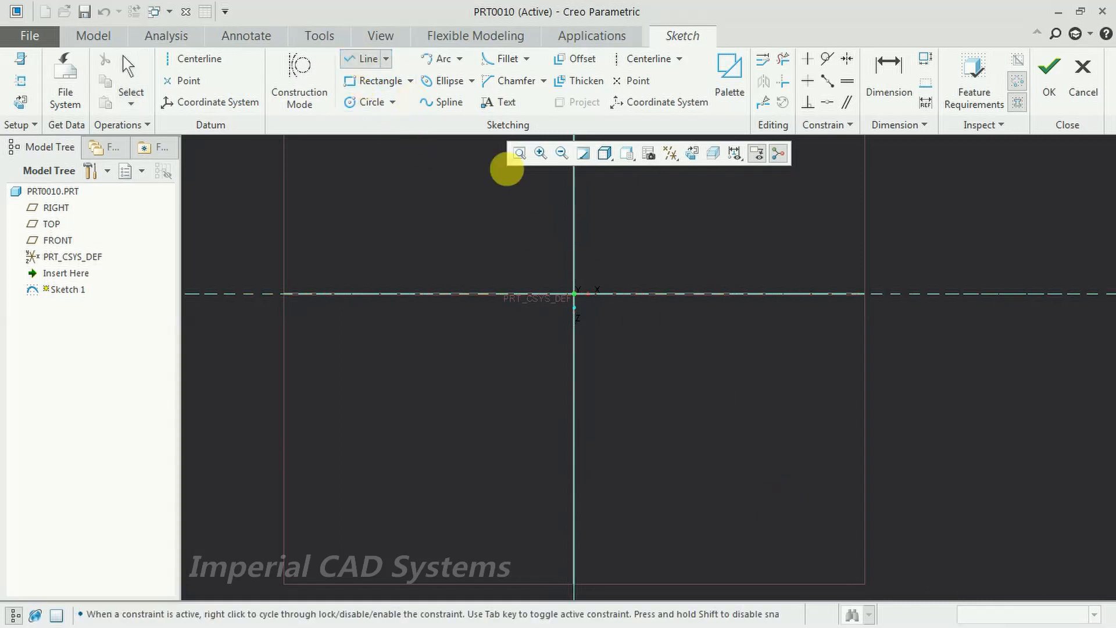
left_click(575, 497)
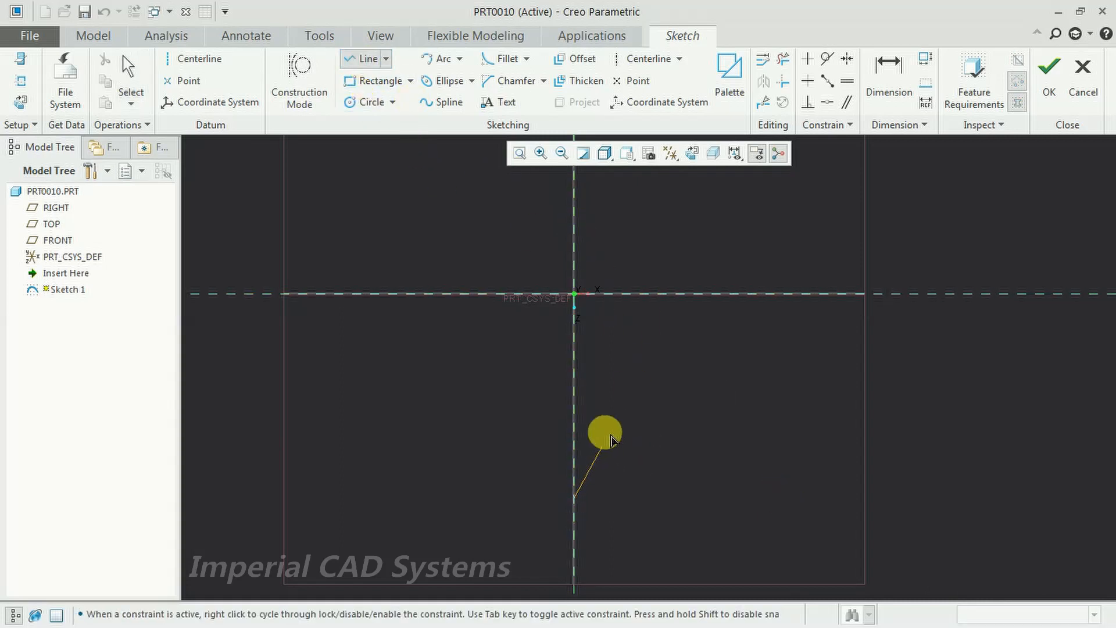
left_click(574, 294)
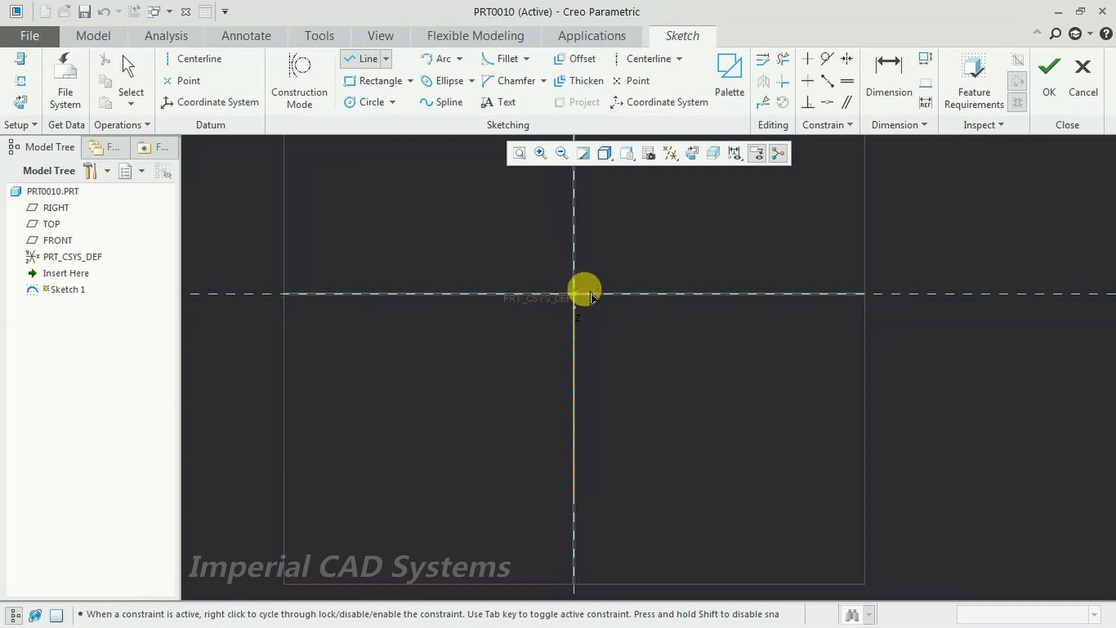
left_click(648, 294)
Close the stepped profile with an upper side edge about 41 long, an inward slant at 135°, and a lower step about 14 wide
left_click(647, 340)
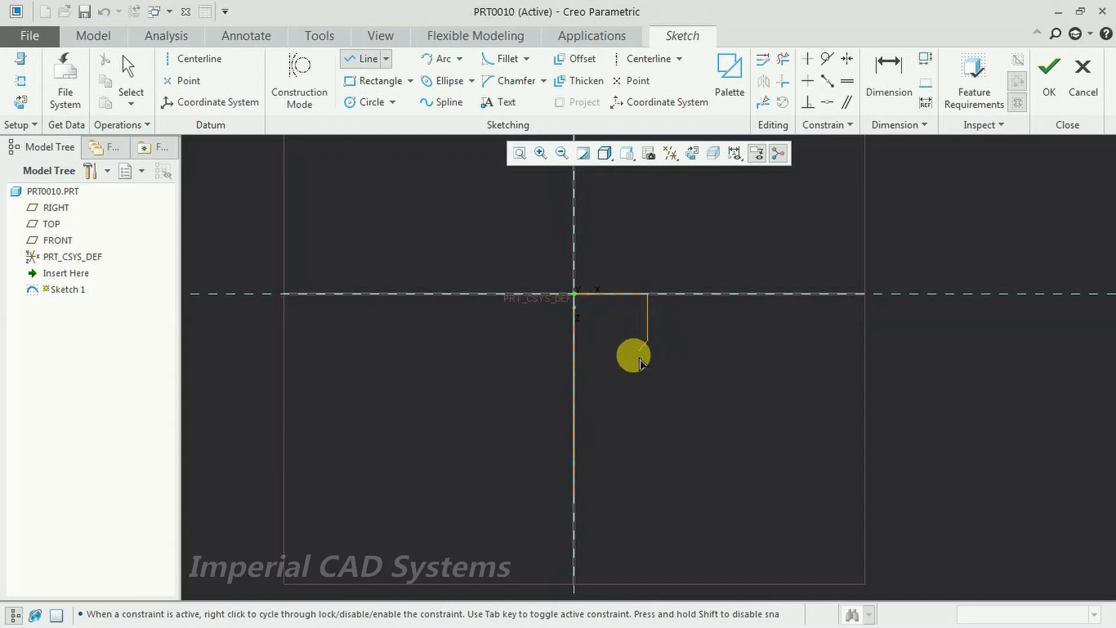
left_click(617, 371)
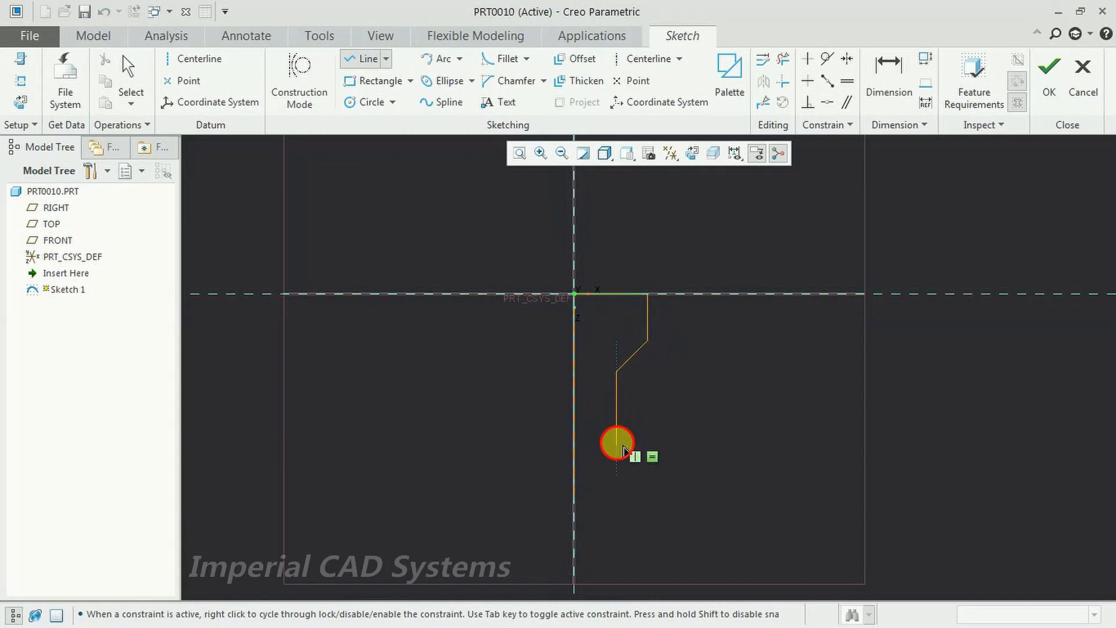
left_click(616, 444)
left_click(600, 445)
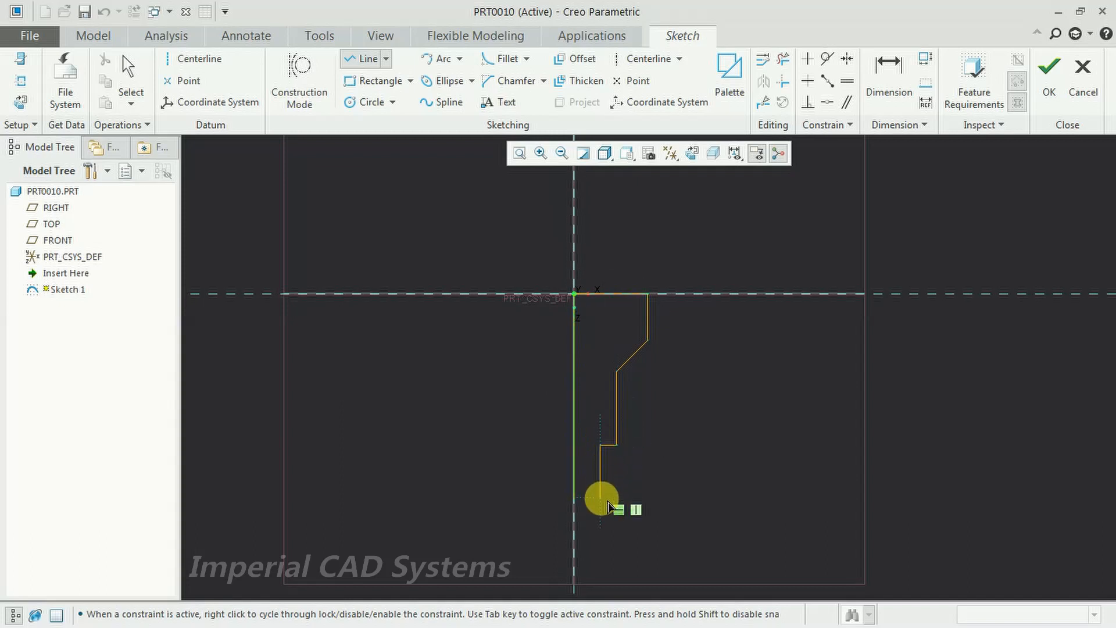
left_click(601, 498)
left_click(574, 498)
middle_click(490, 407)
middle_click(490, 407)
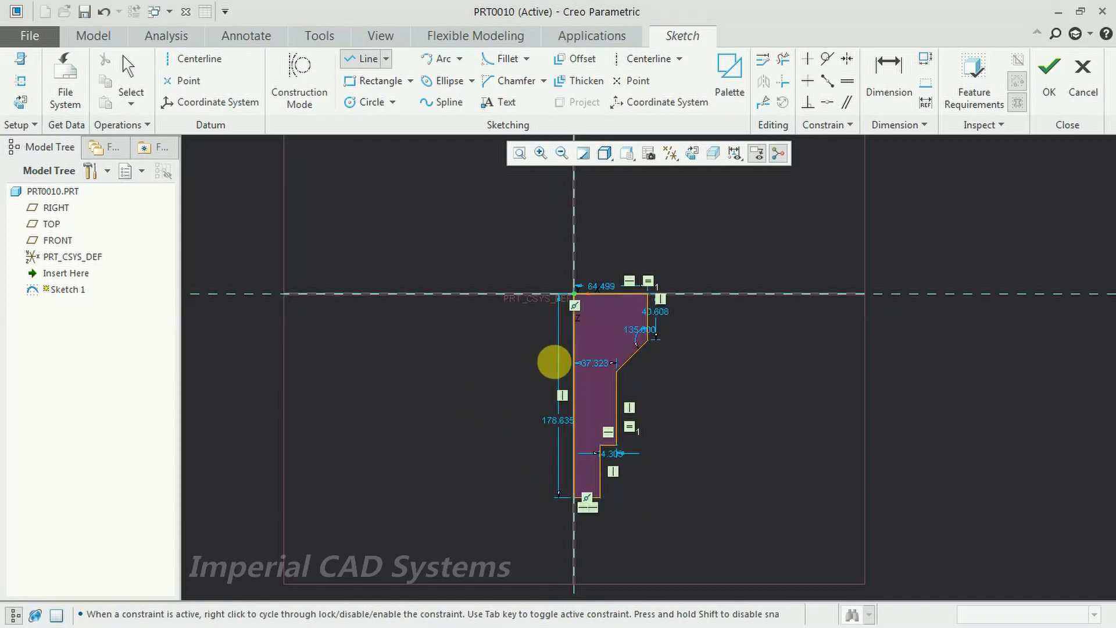
Set the profile's top edge width to 60 and its middle section width to 30
double_click(605, 287)
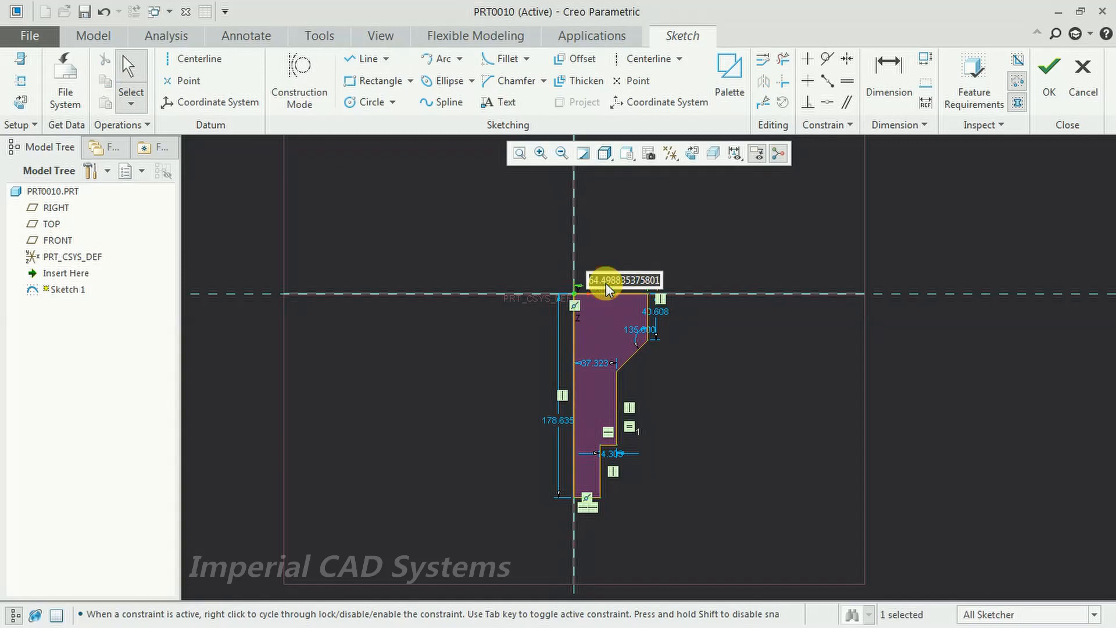
type("60")
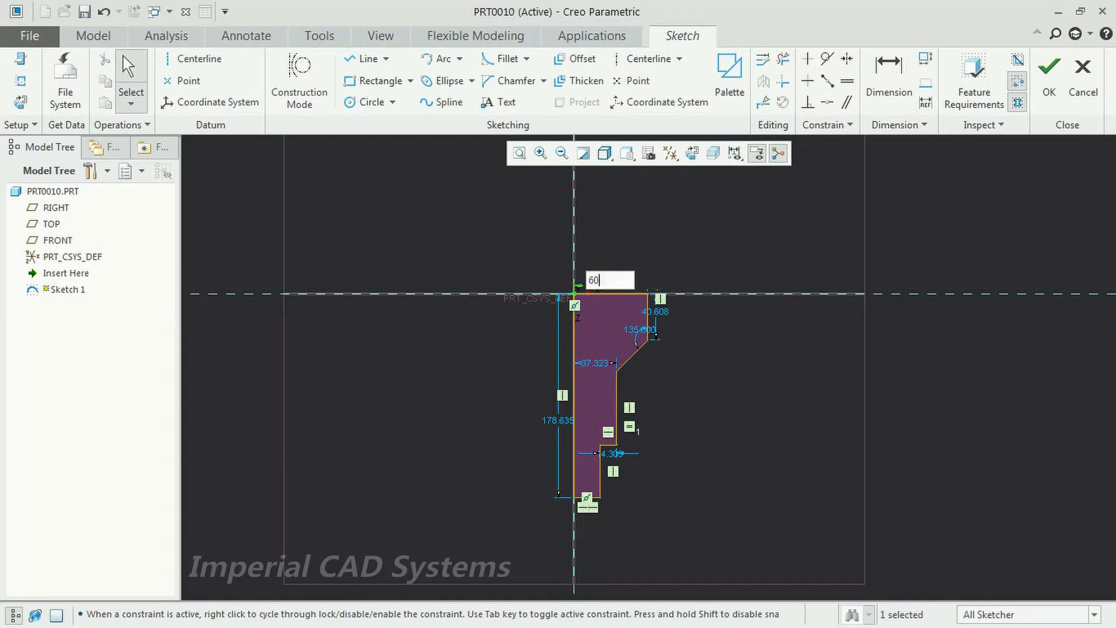
key("Return")
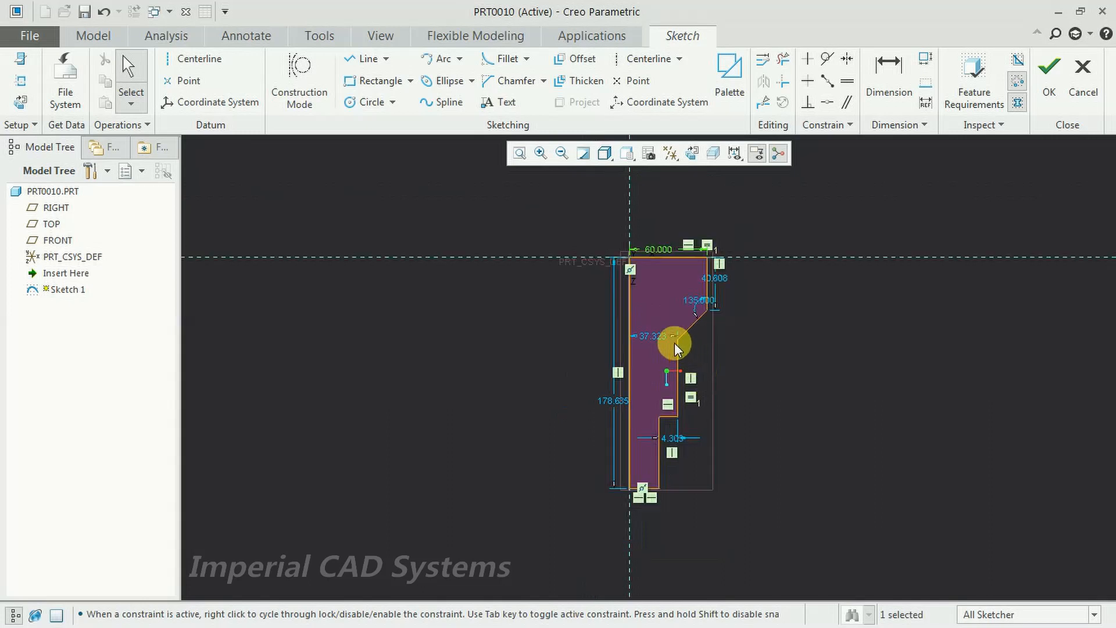
double_click(657, 336)
type("30")
key("Return")
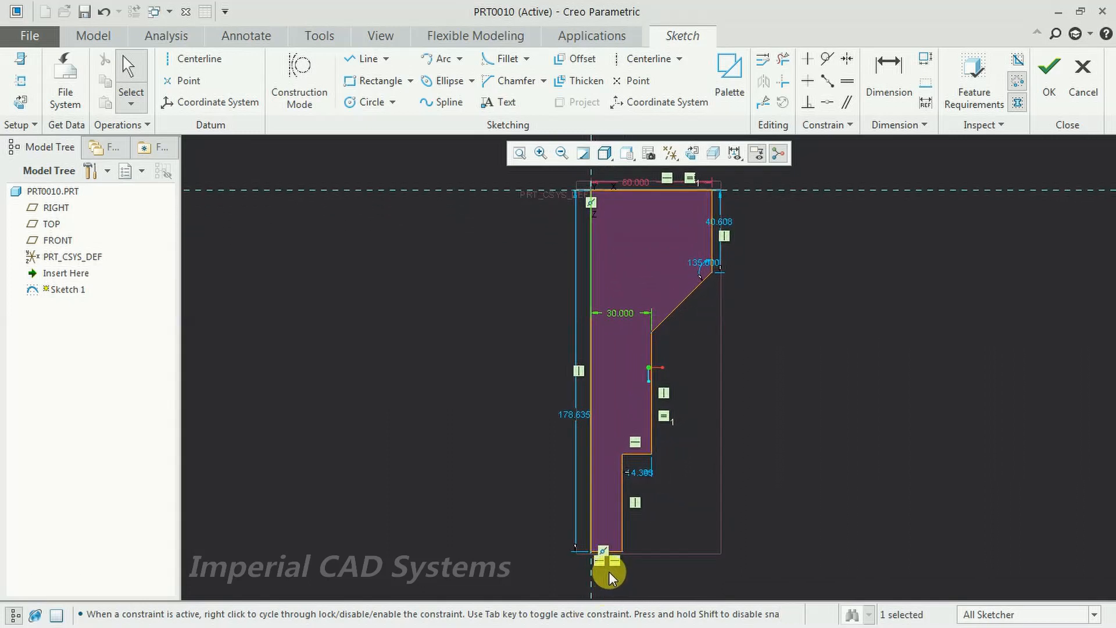
Set the width of the profile's lower step to 10
scroll(604, 572, "down", 3)
scroll(584, 493, "up", 3)
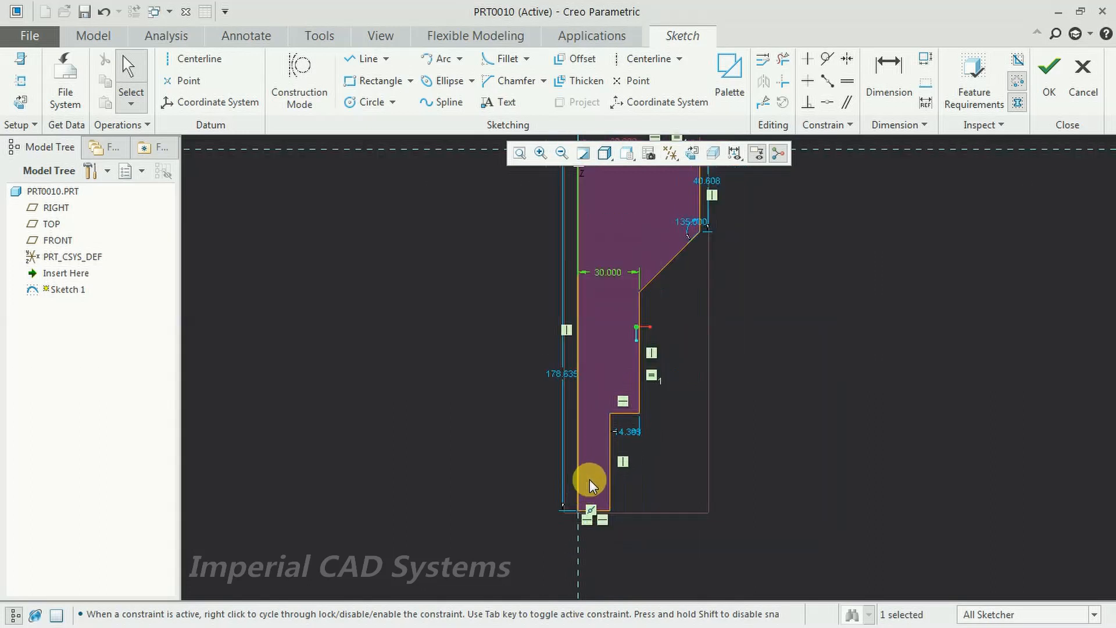
double_click(630, 432)
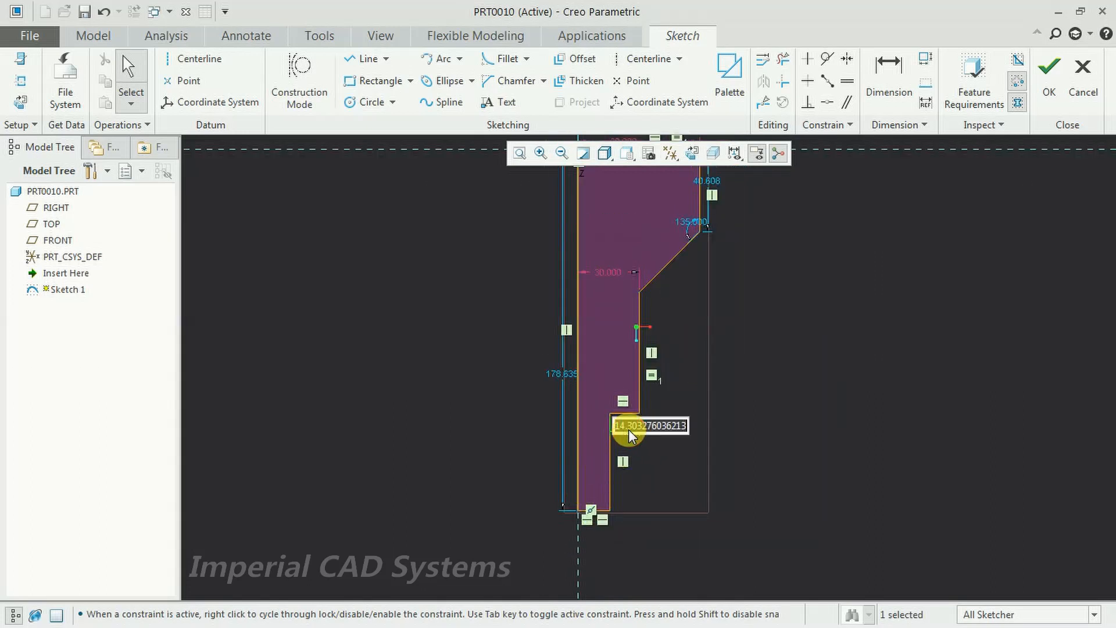
type("10")
key("Return")
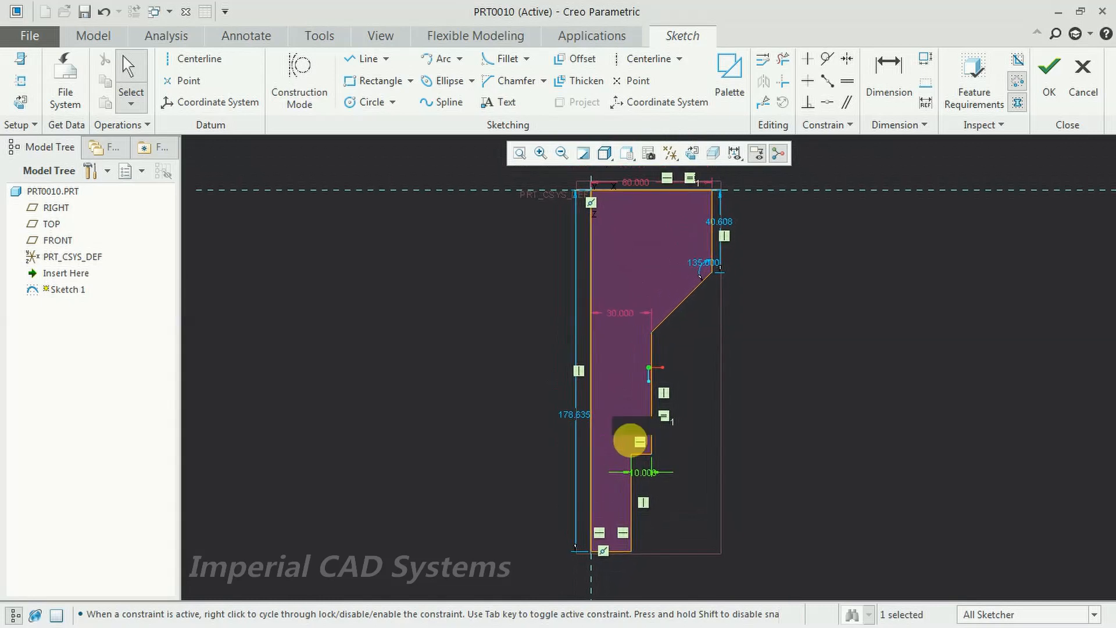
Set the overall height of the profile to 150
scroll(712, 510, "up", 2)
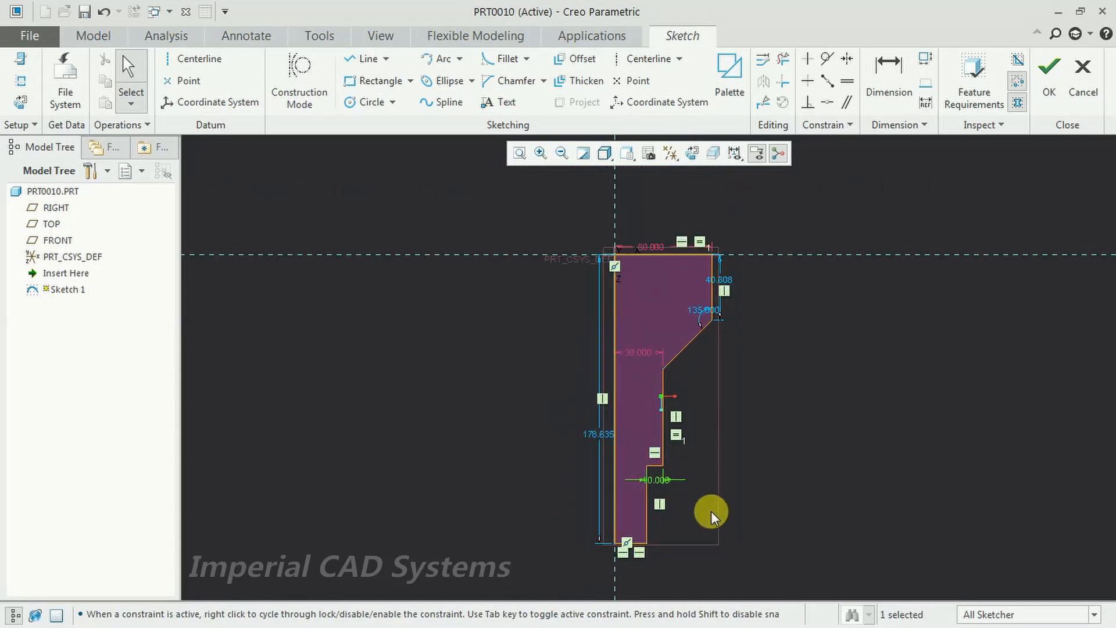
scroll(712, 510, "down", 2)
double_click(588, 445)
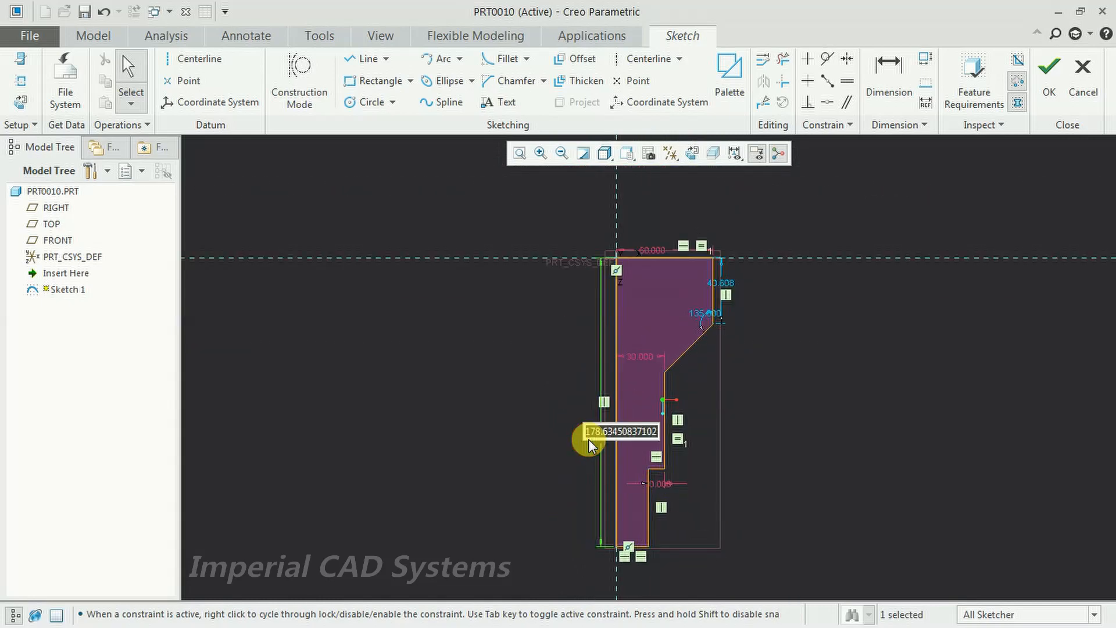
type("150")
key("Return")
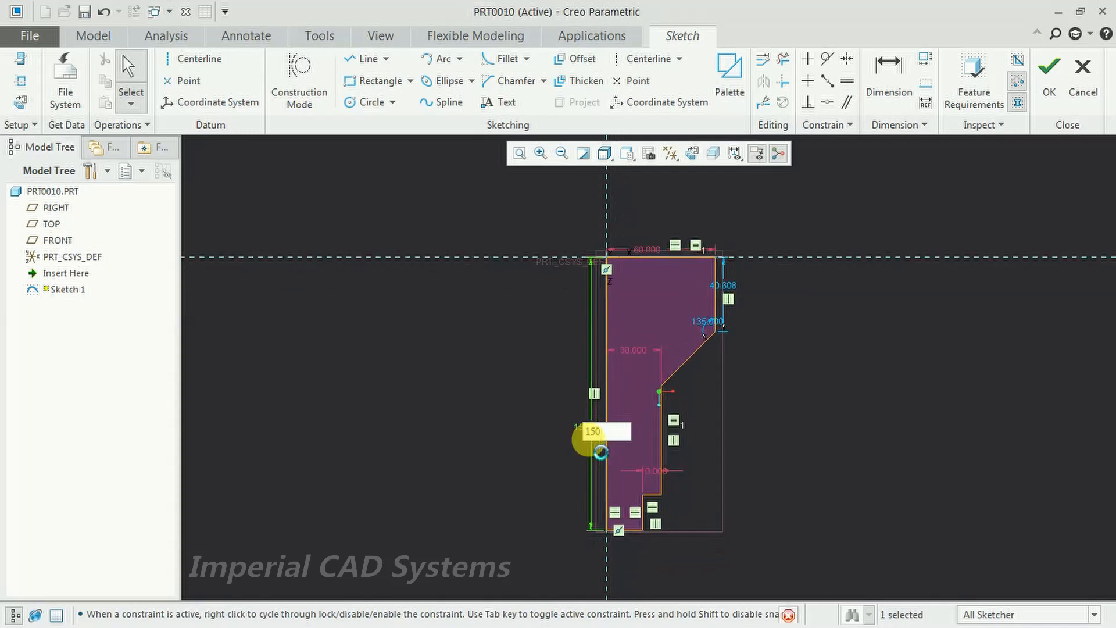
left_click(685, 442)
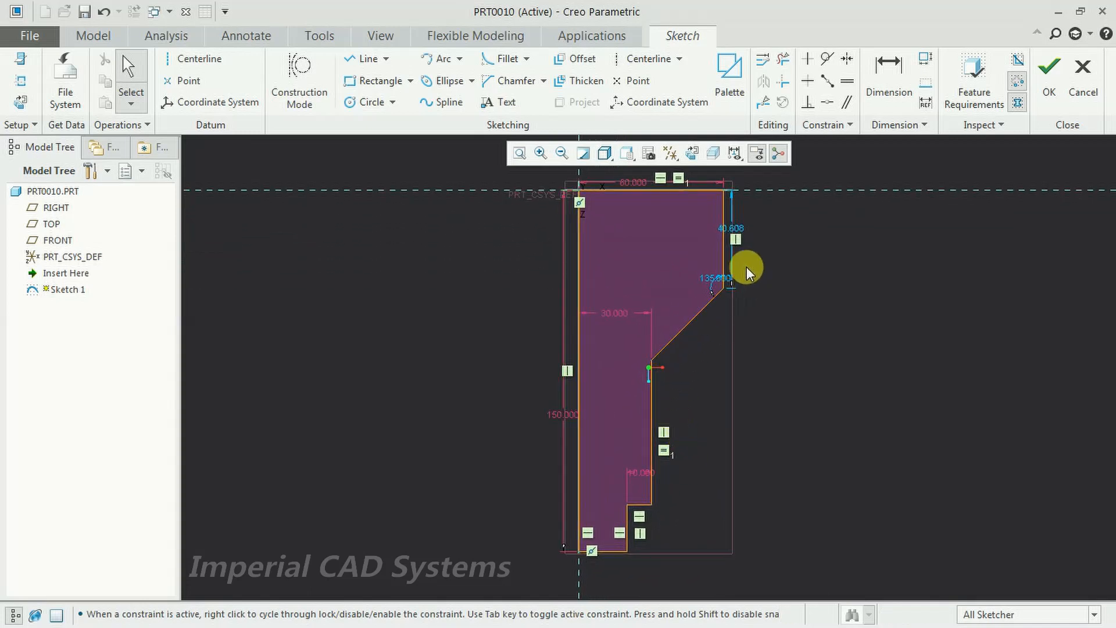
Set the height of the profile's upper vertical edge to 30 and finish the sketch
double_click(734, 234)
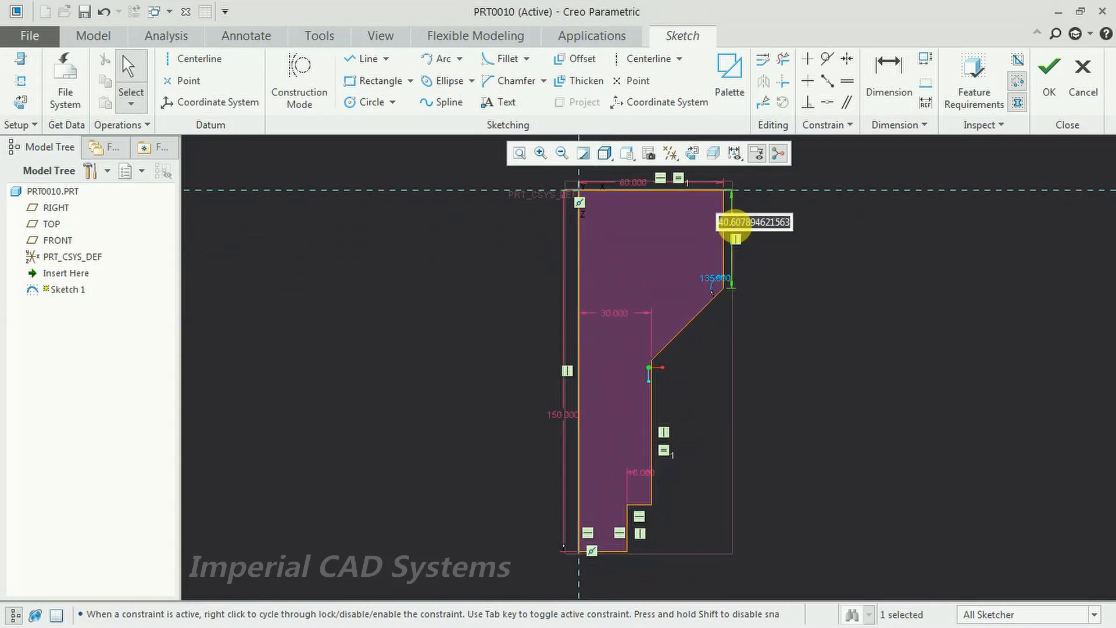
type("30")
key("Return")
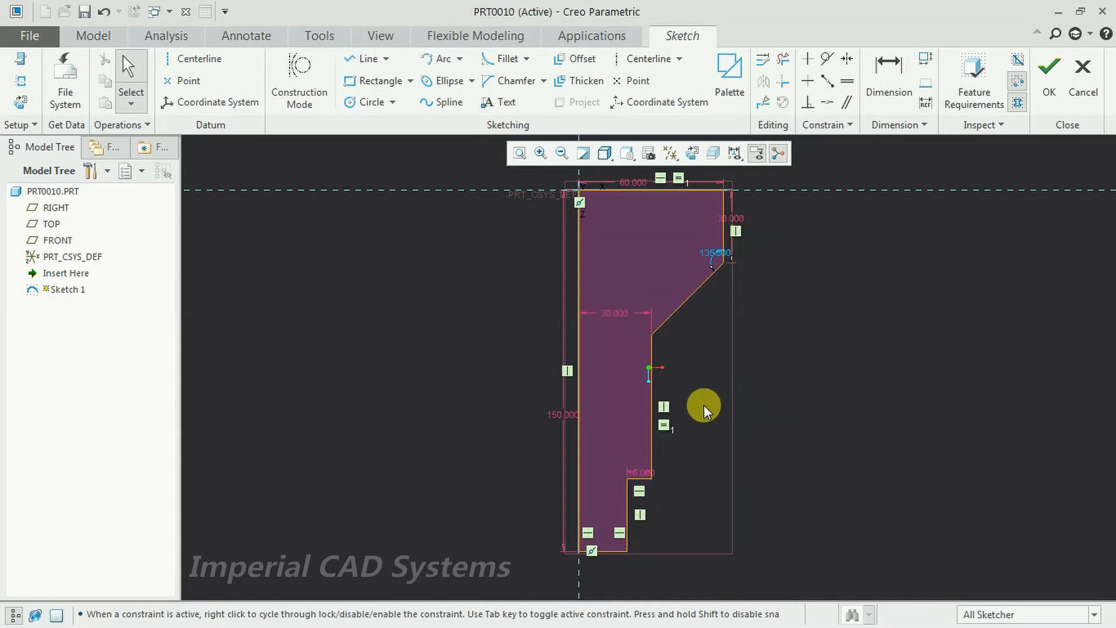
left_click(1050, 80)
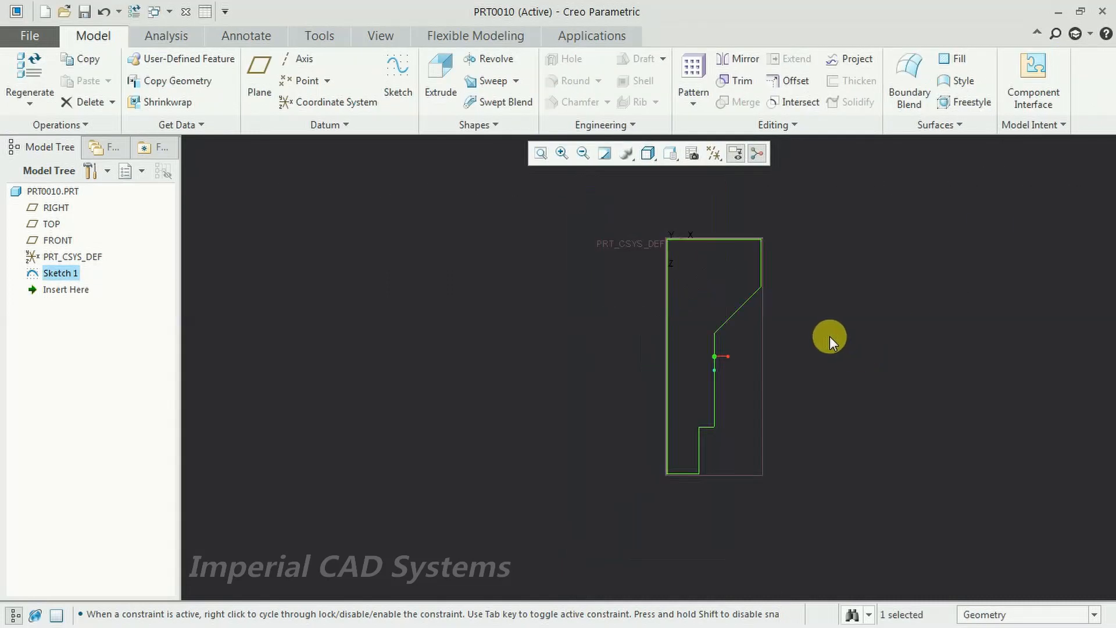
Revolve the stepped profile 360° about its long vertical edge as a solid punch
left_click(494, 61)
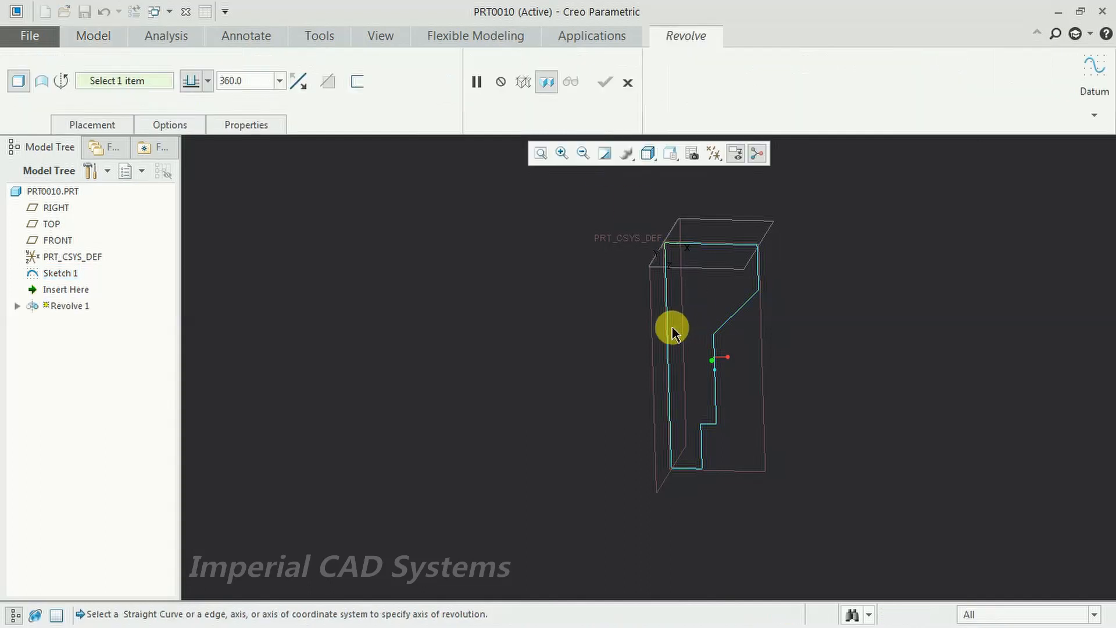
left_click(670, 330)
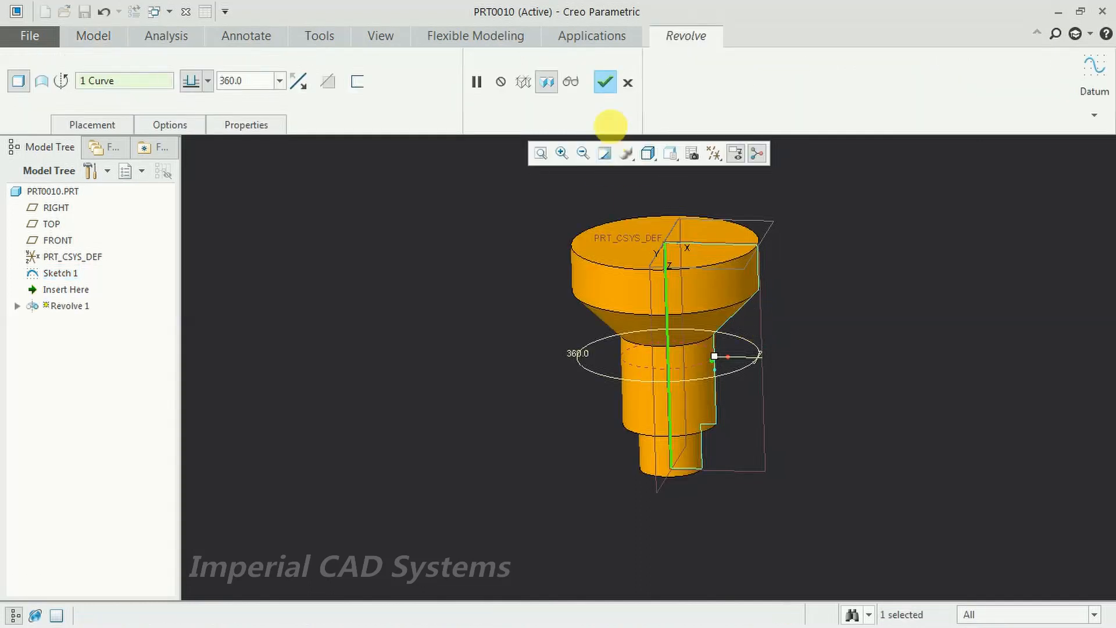
left_click(603, 85)
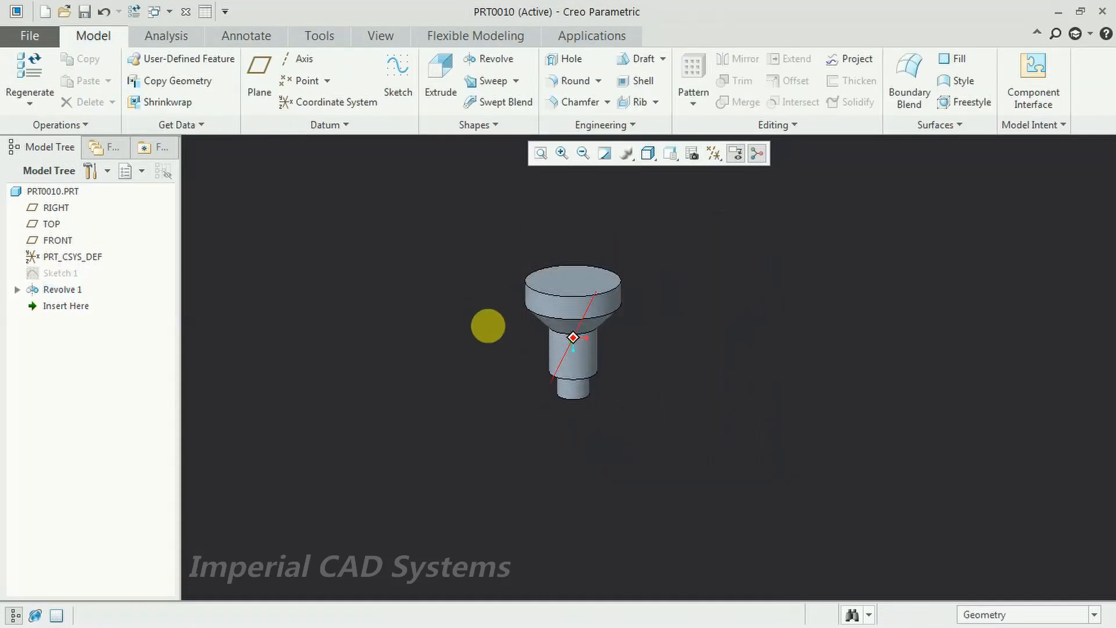
scroll(653, 249, "down", 3)
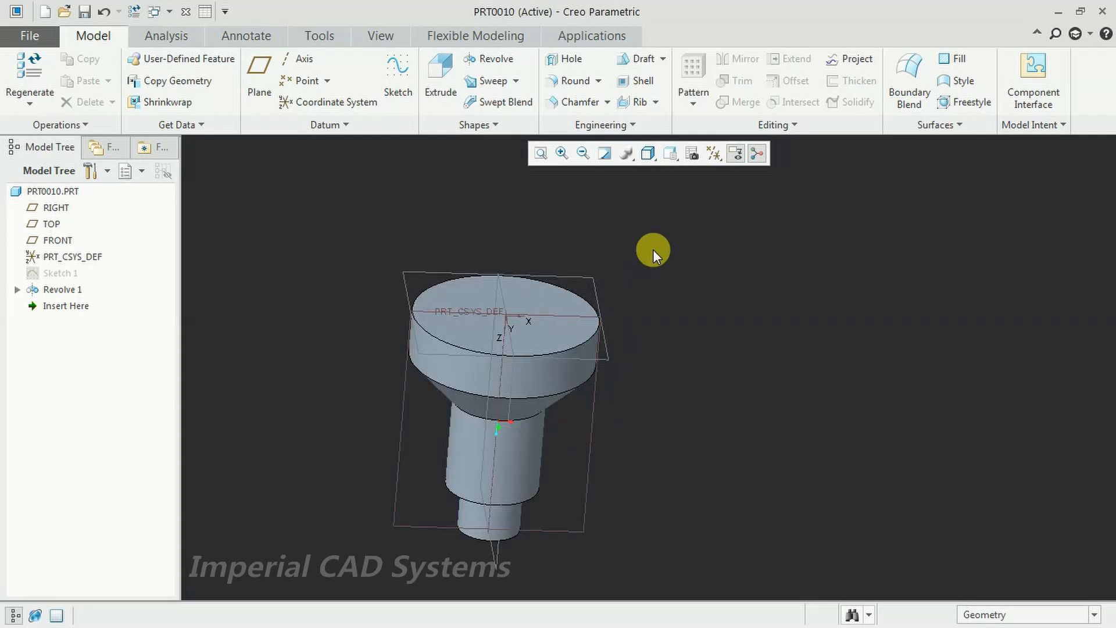
Save the punch part prt0010 to the Desktop folder
key("ctrl+s")
left_click(302, 229)
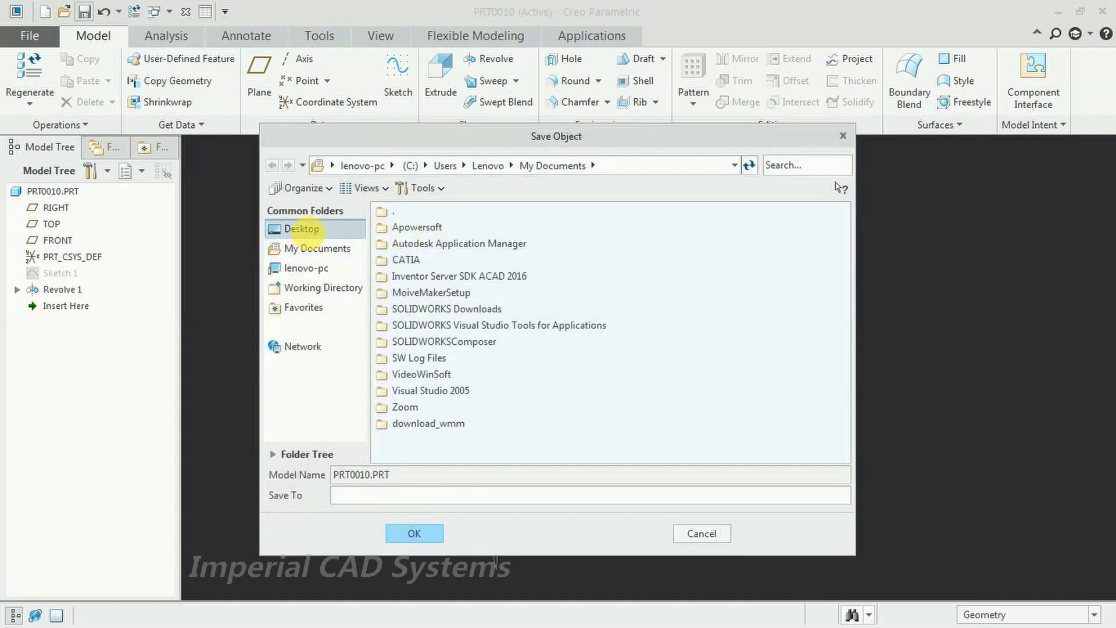
left_click(414, 533)
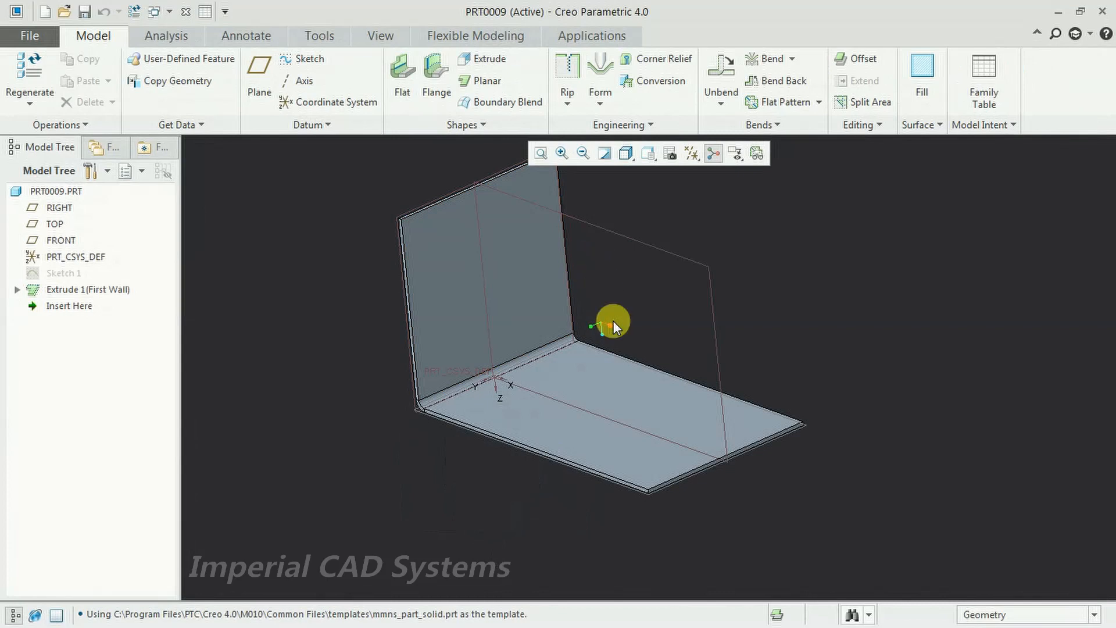
Start a Punch Form on the sheetmetal part and open prt0010.prt from the Desktop as its reference model
left_click(600, 98)
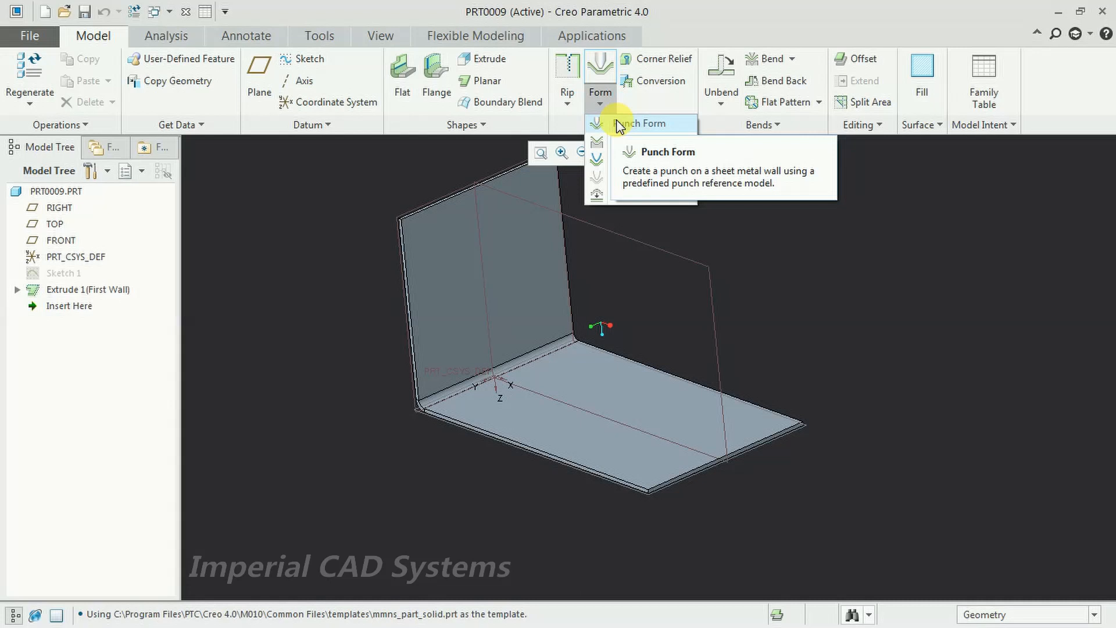
left_click(621, 125)
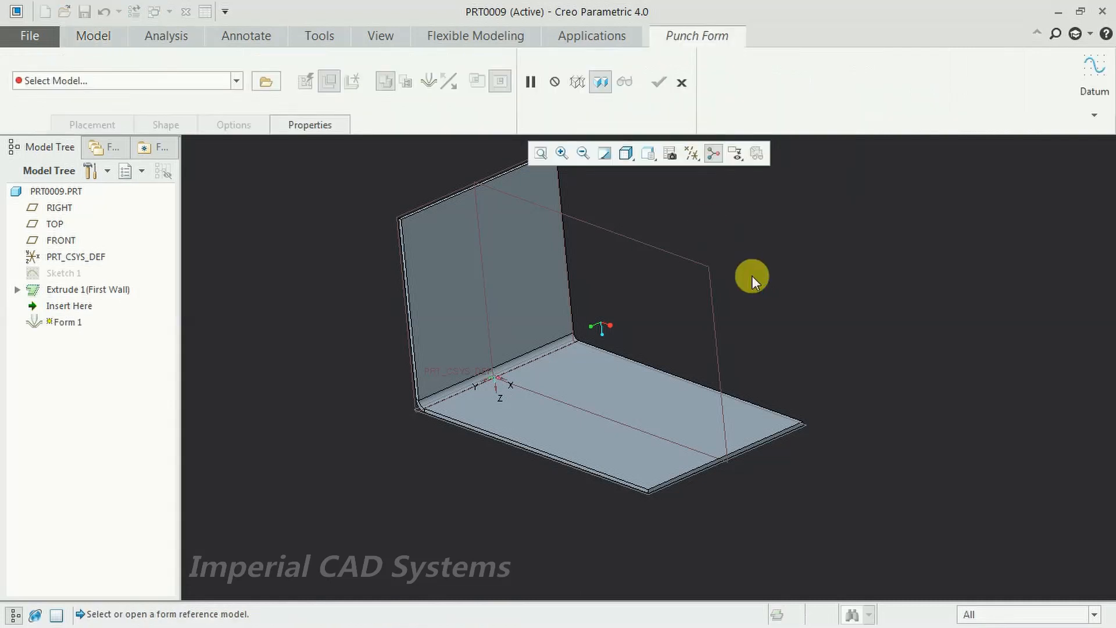
left_click(272, 83)
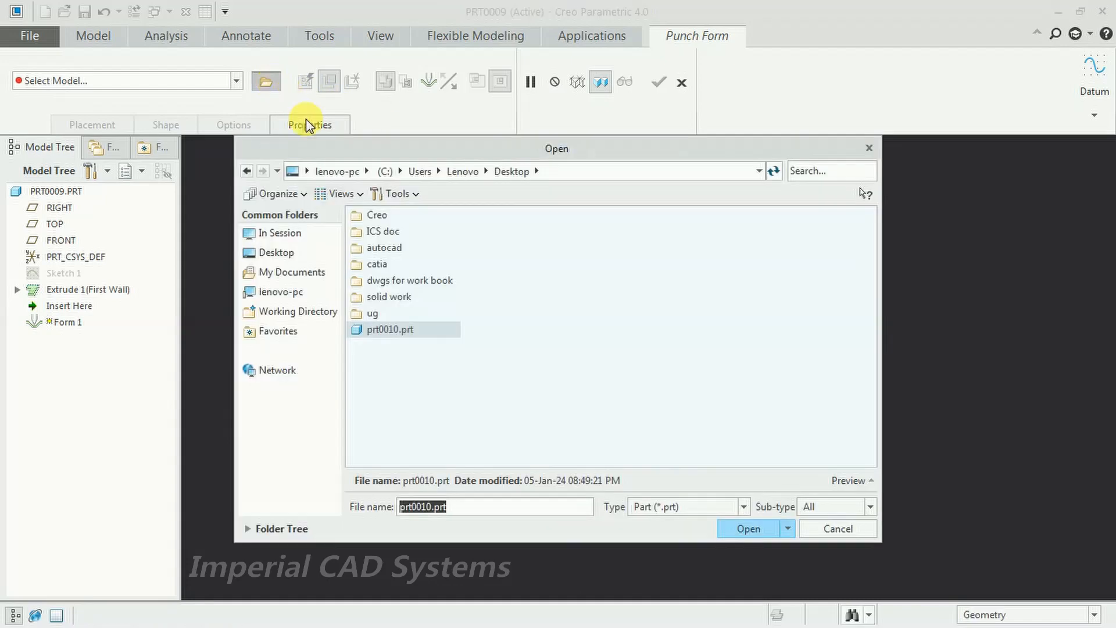
left_click(390, 331)
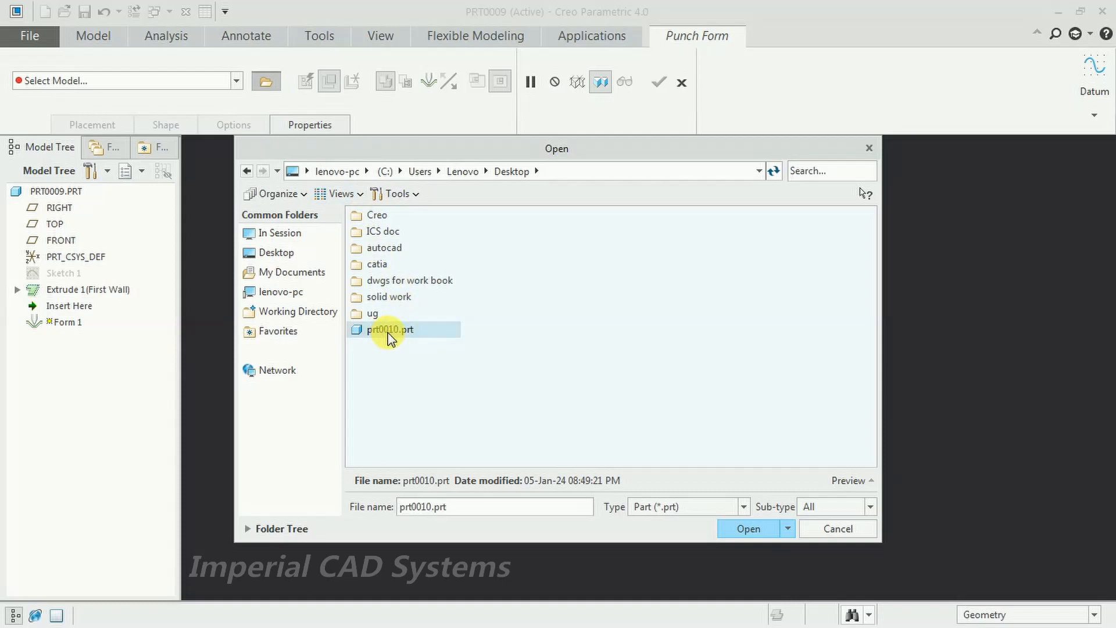
left_click(749, 529)
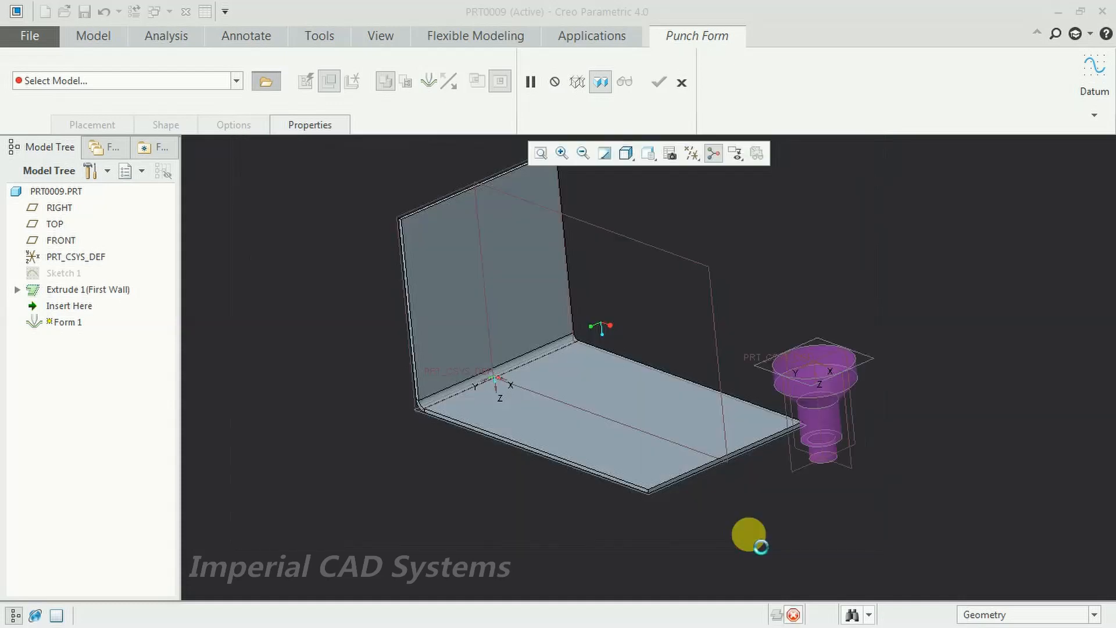
Add a Coincident placement constraint between the punch's large flat end face and the upper surface of the horizontal wall
scroll(733, 473, "up", 8)
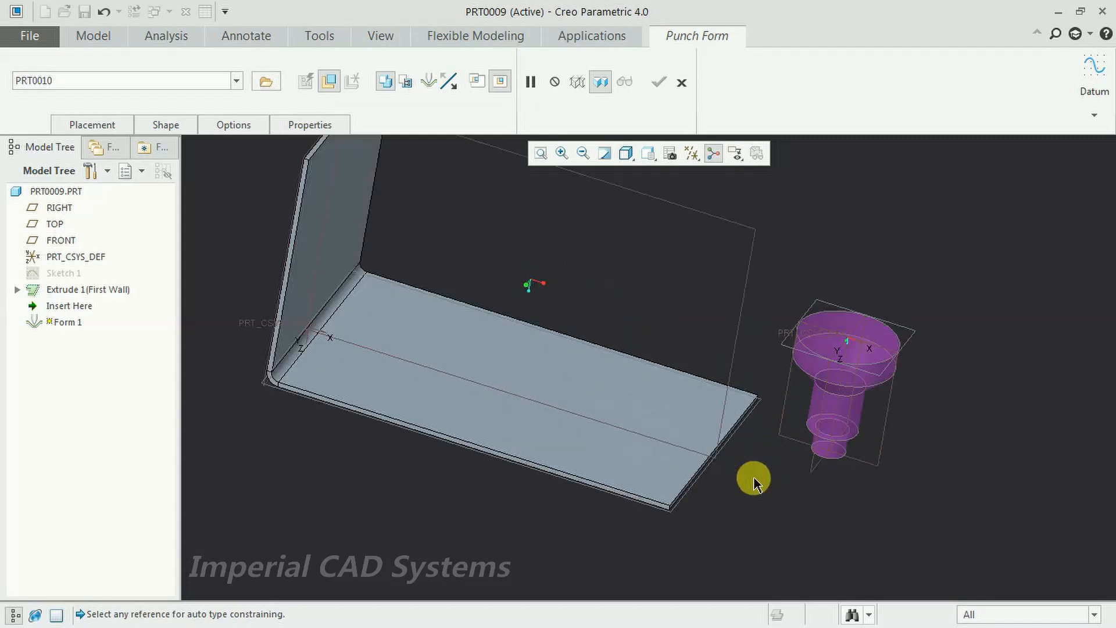
scroll(775, 463, "down", 6)
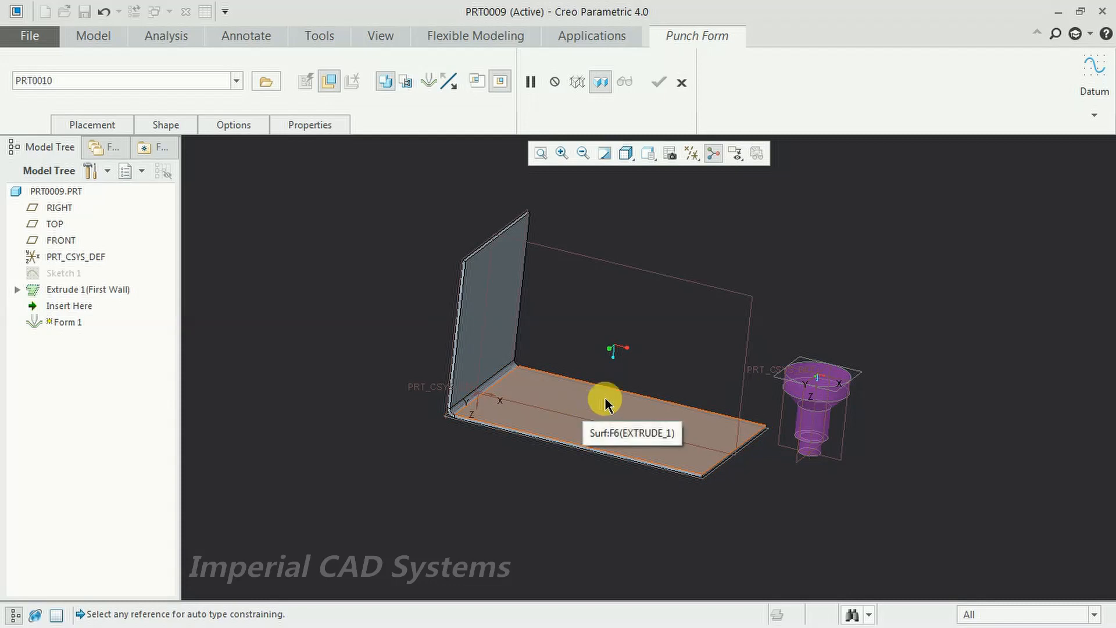
middle_click_drag(592, 427, 565, 438)
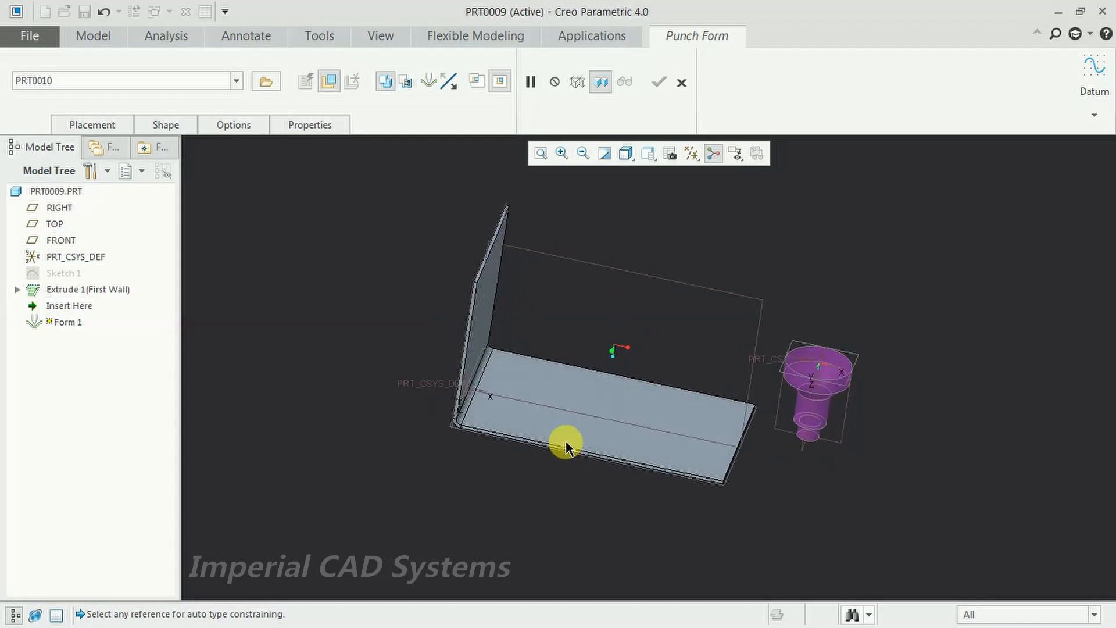
left_click(104, 128)
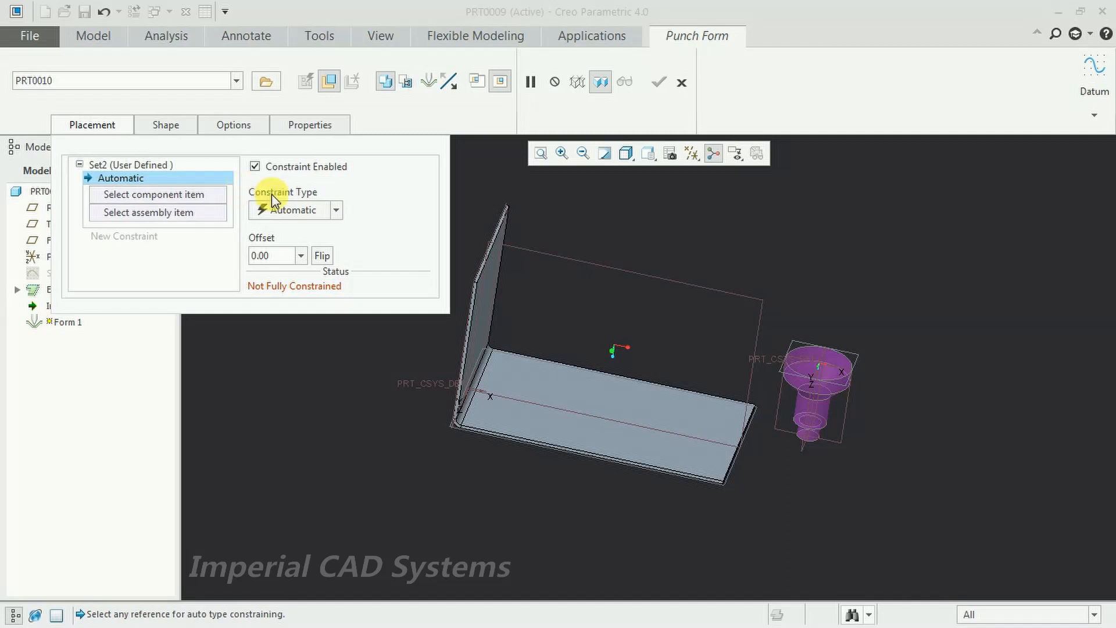
left_click(336, 210)
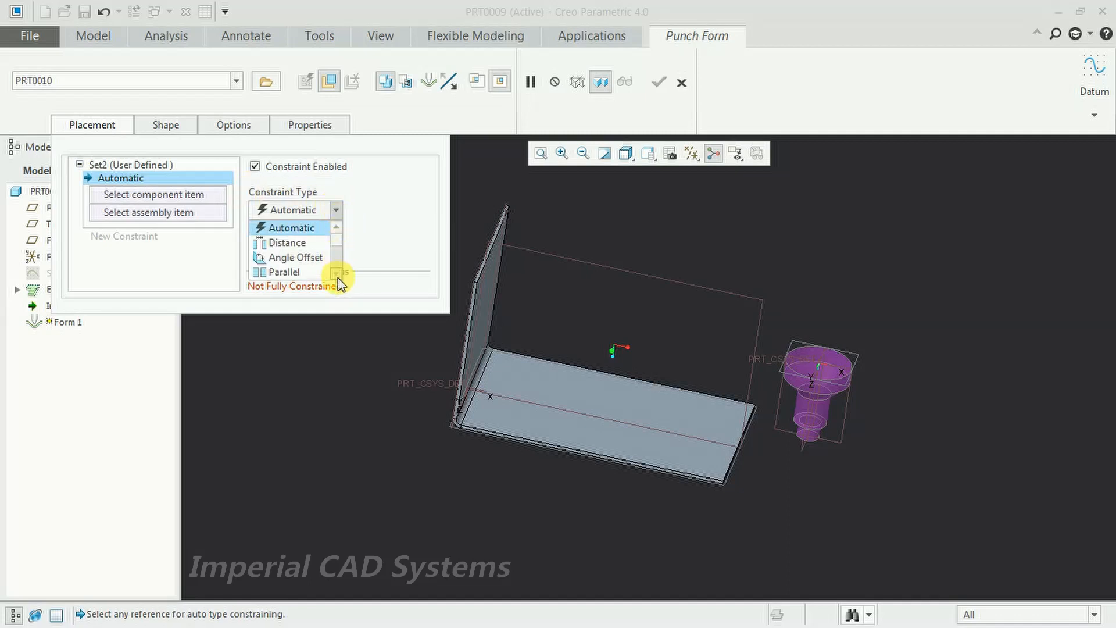
left_click(336, 275)
left_click(336, 274)
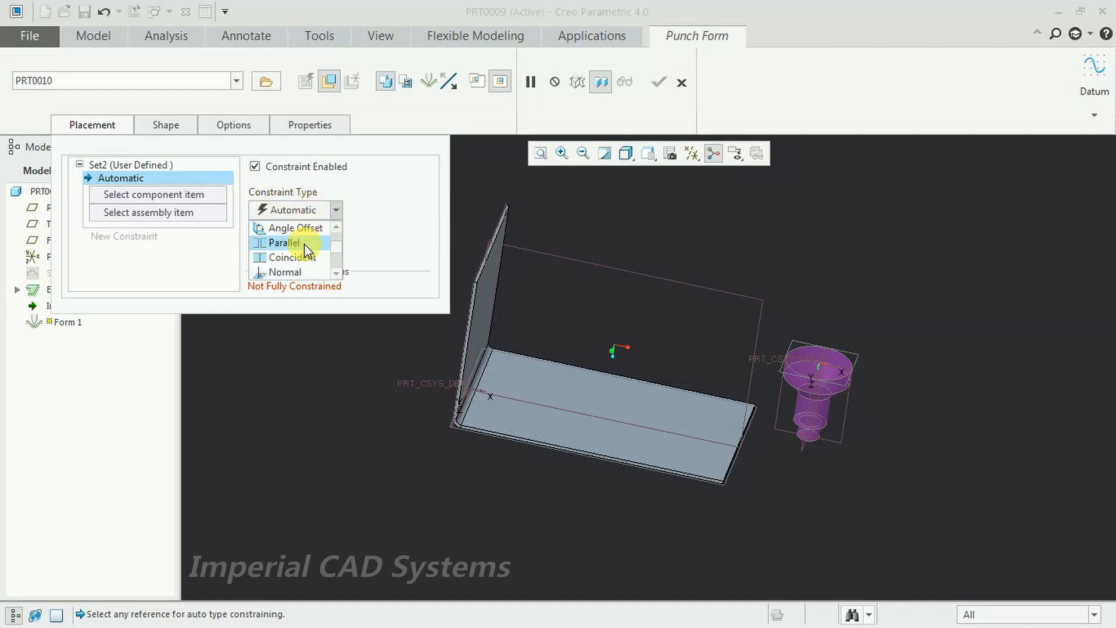
left_click(303, 263)
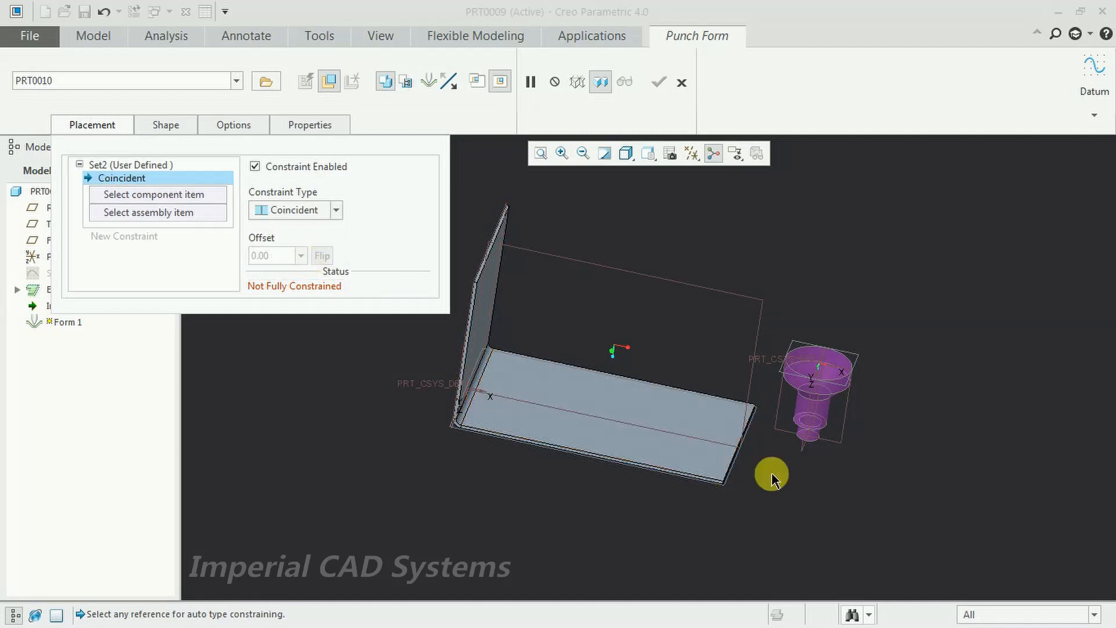
scroll(854, 431, "down", 3)
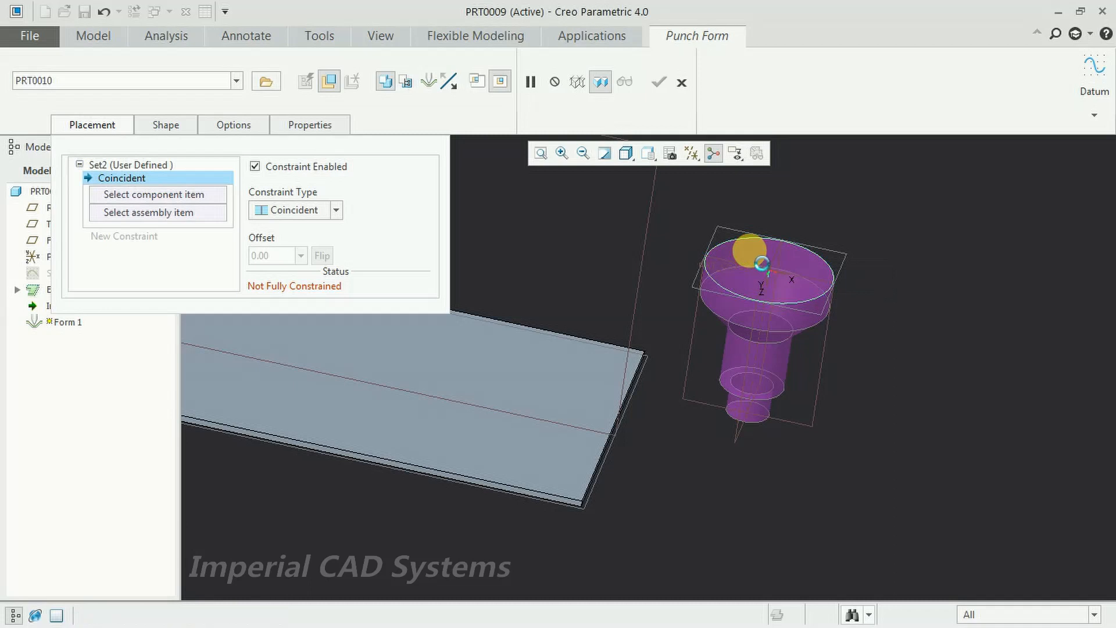
left_click(749, 253)
scroll(591, 401, "up", 3)
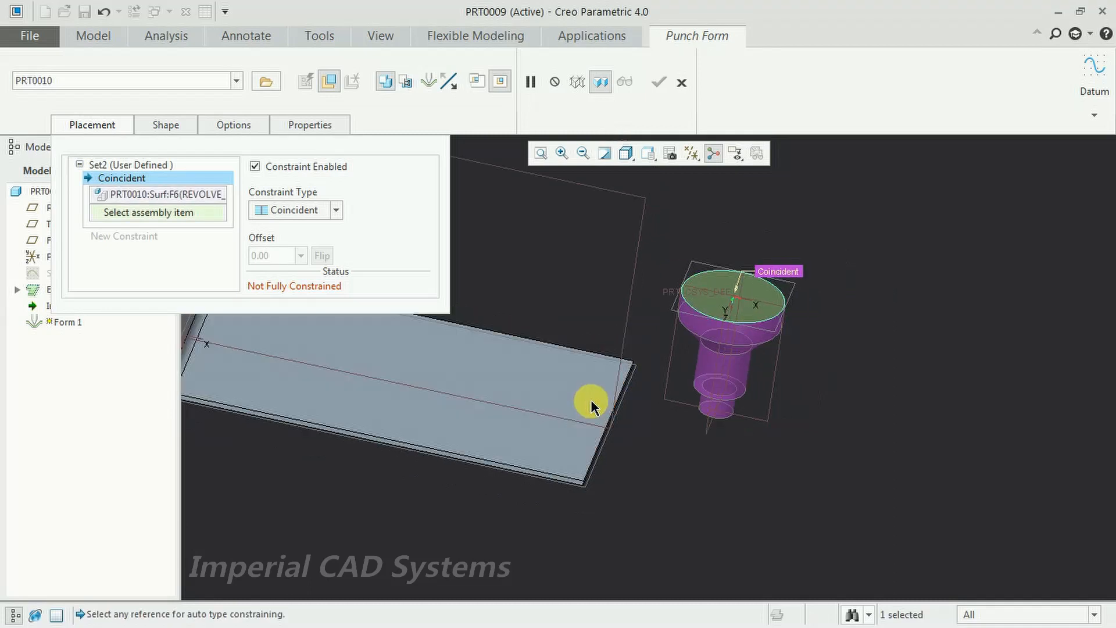
left_click(504, 382)
Add a second placement constraint of type Distance between the wall part's TOP datum plane and the punch's TOP datum plane
middle_click_drag(595, 489, 554, 505)
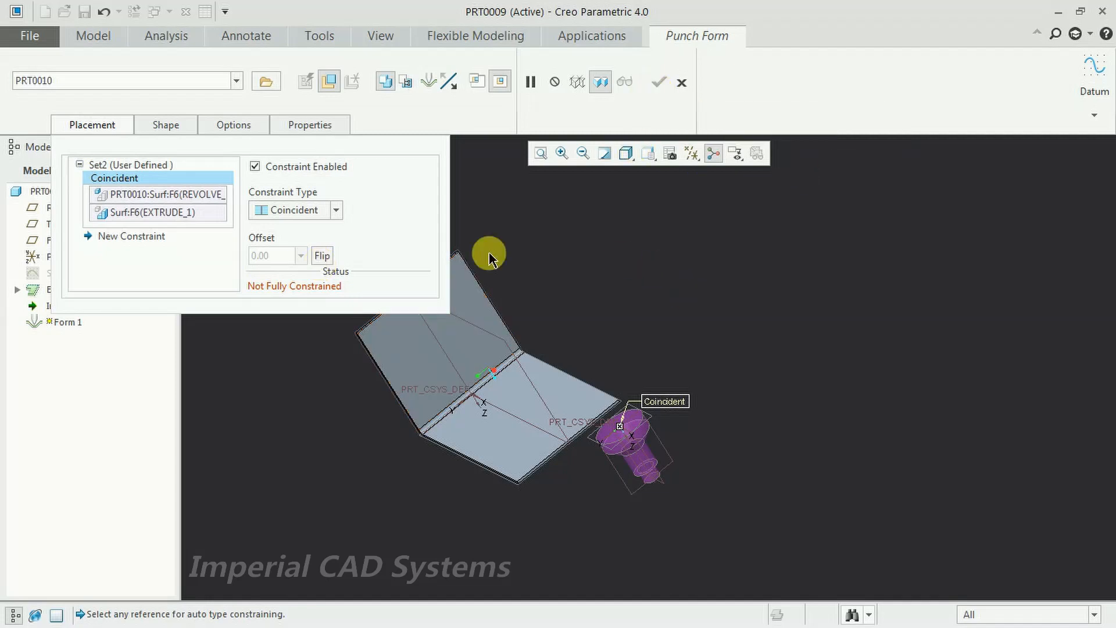
left_click(147, 238)
middle_click_drag(568, 448, 535, 440)
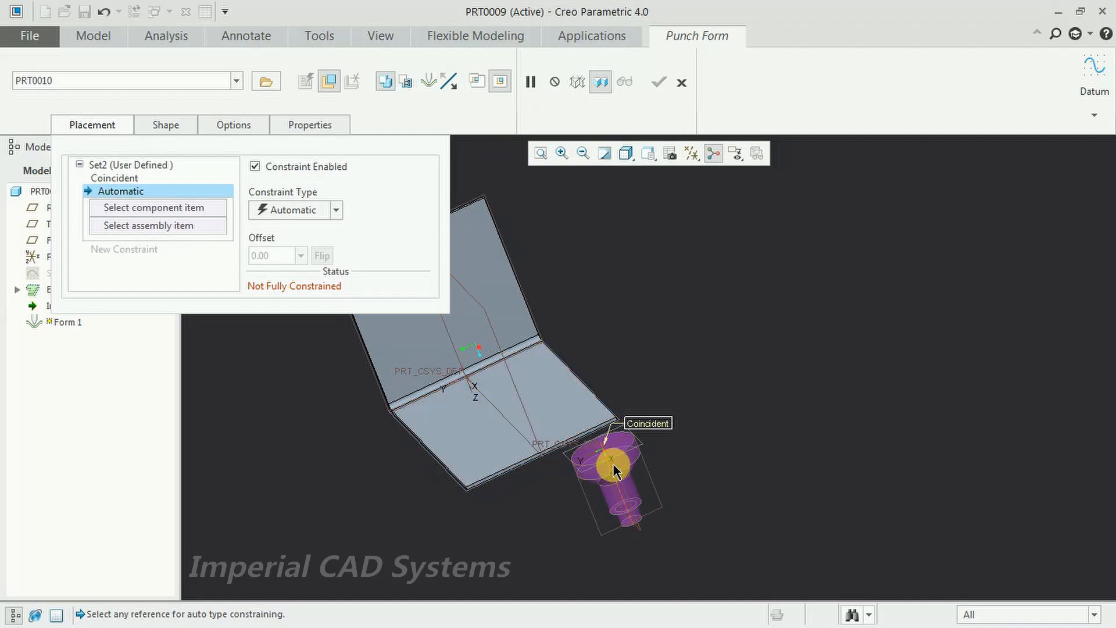
left_click(336, 210)
left_click(336, 272)
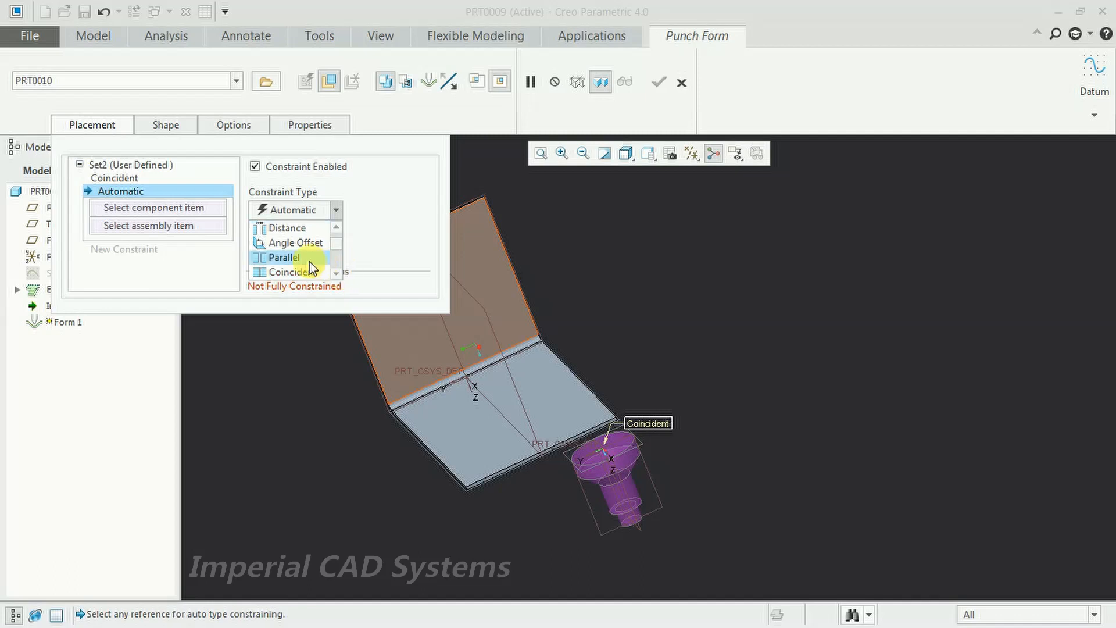
left_click(309, 232)
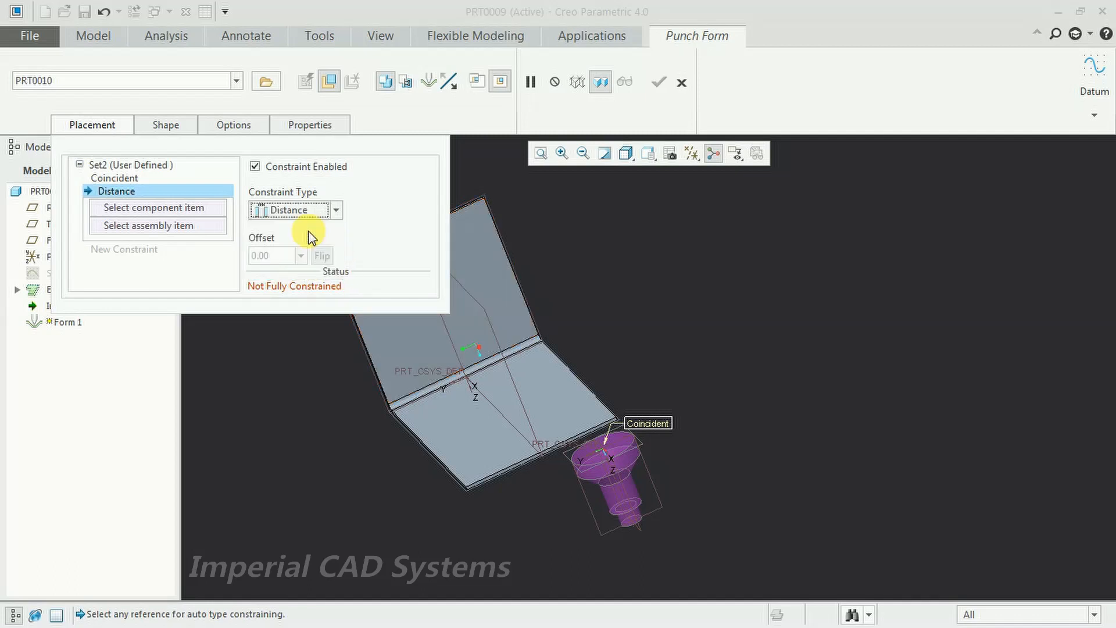
left_click(495, 334)
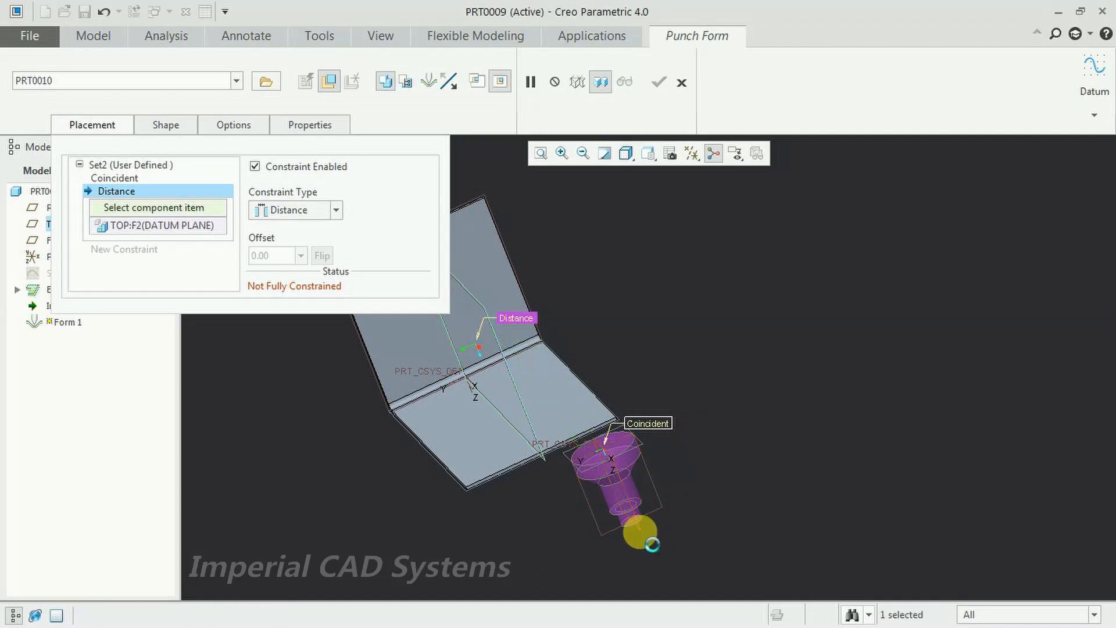
left_click(629, 521)
Set the offset of the Distance constraint between the two TOP planes to 10
middle_click_drag(528, 476, 538, 490)
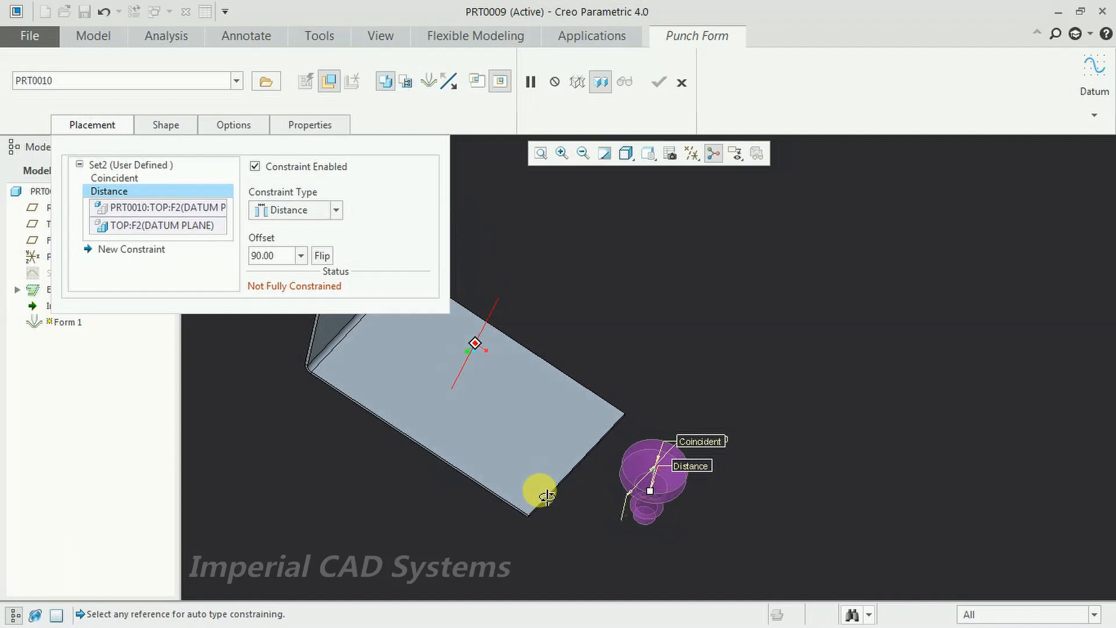
double_click(263, 256)
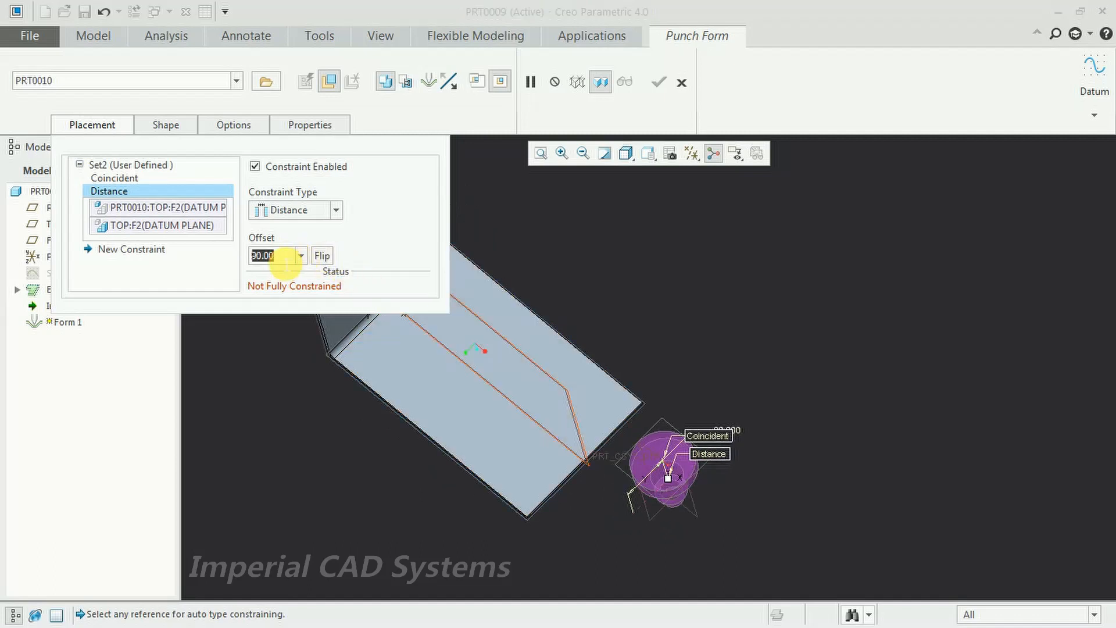
type("10")
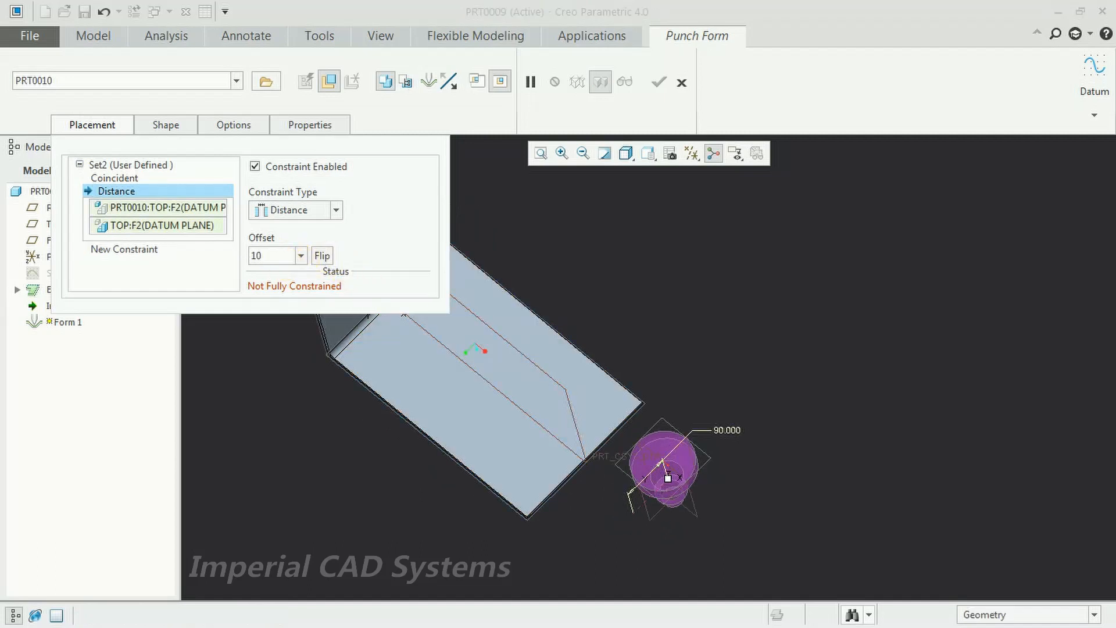
key("Return")
left_click(286, 261)
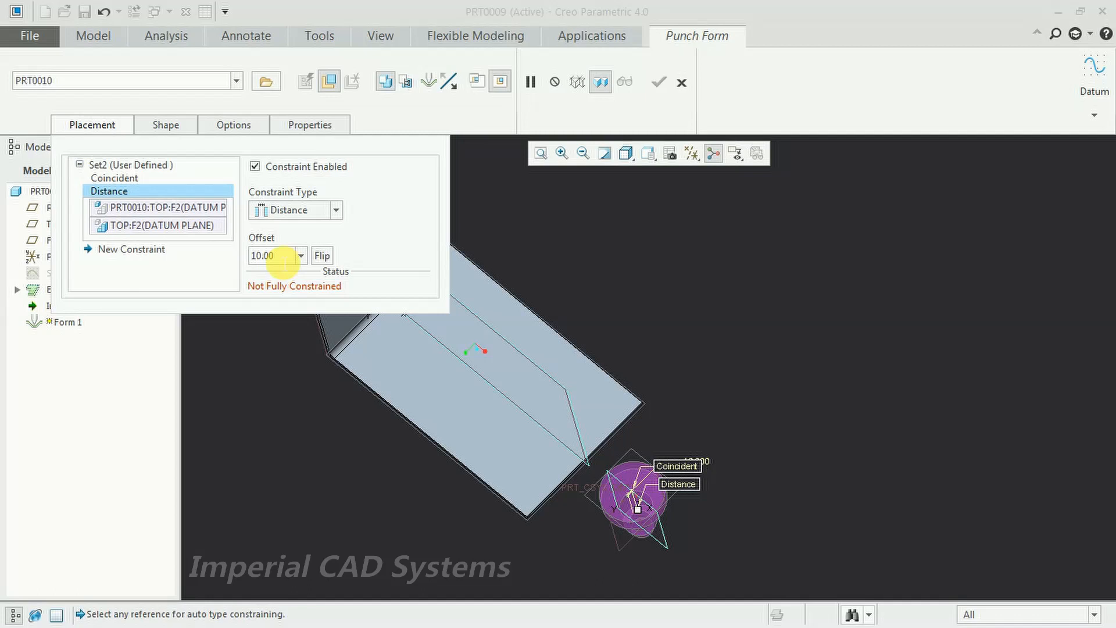
Add a third placement constraint of type Distance, using the inner surface of the upright wall as the assembly reference
middle_click_drag(473, 443, 530, 411)
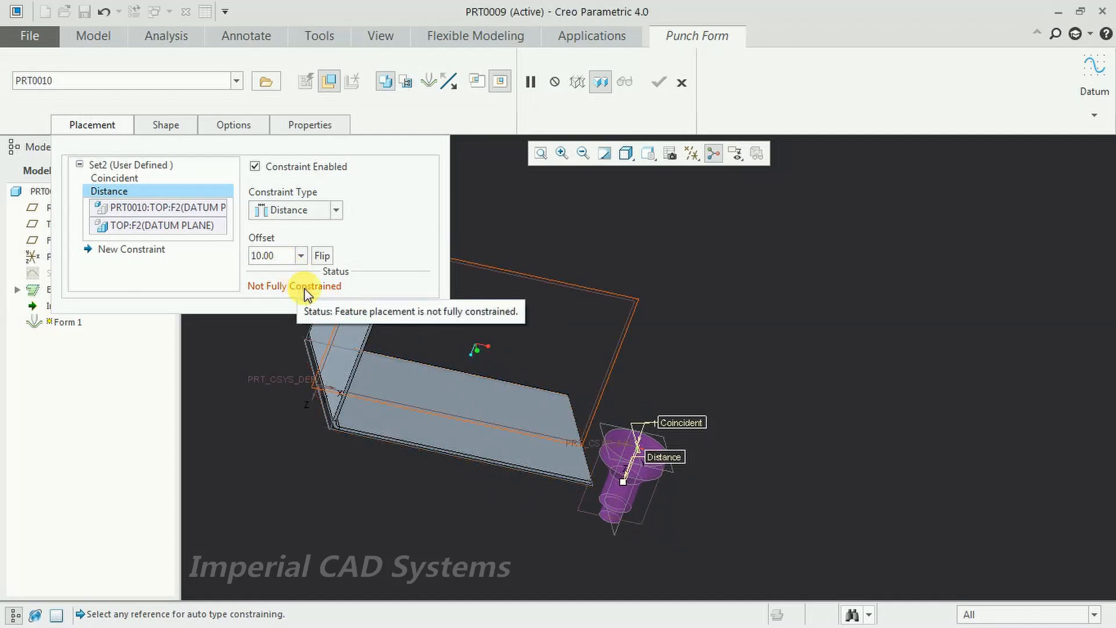
mouse_move(568, 456)
middle_mouse_down()
mouse_move(534, 458)
mouse_move(655, 423)
middle_mouse_up()
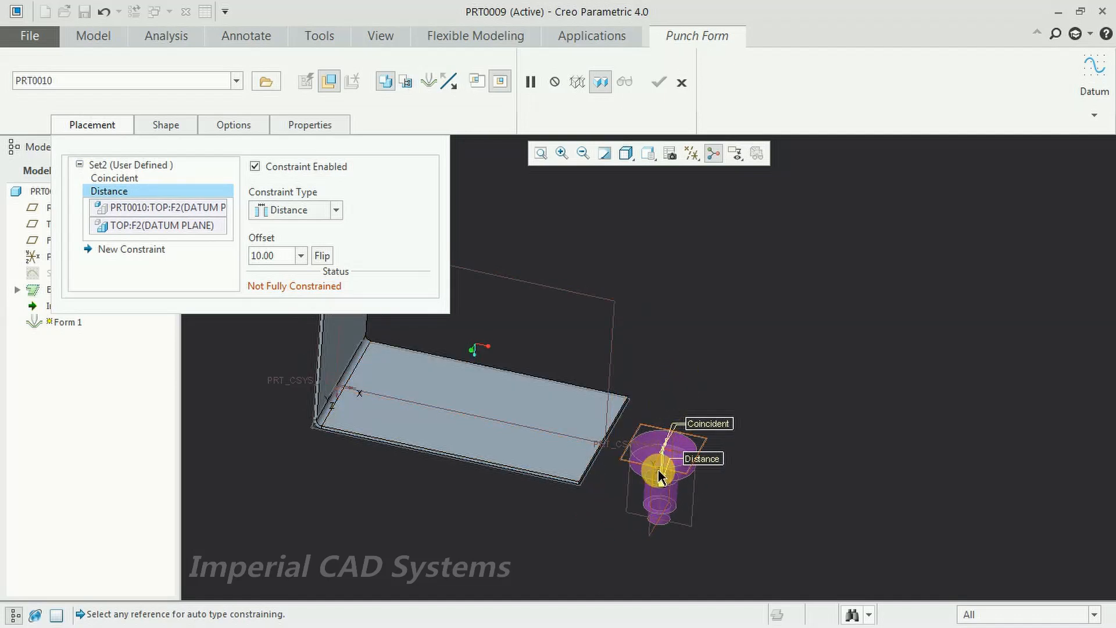
middle_click_drag(693, 467, 553, 439)
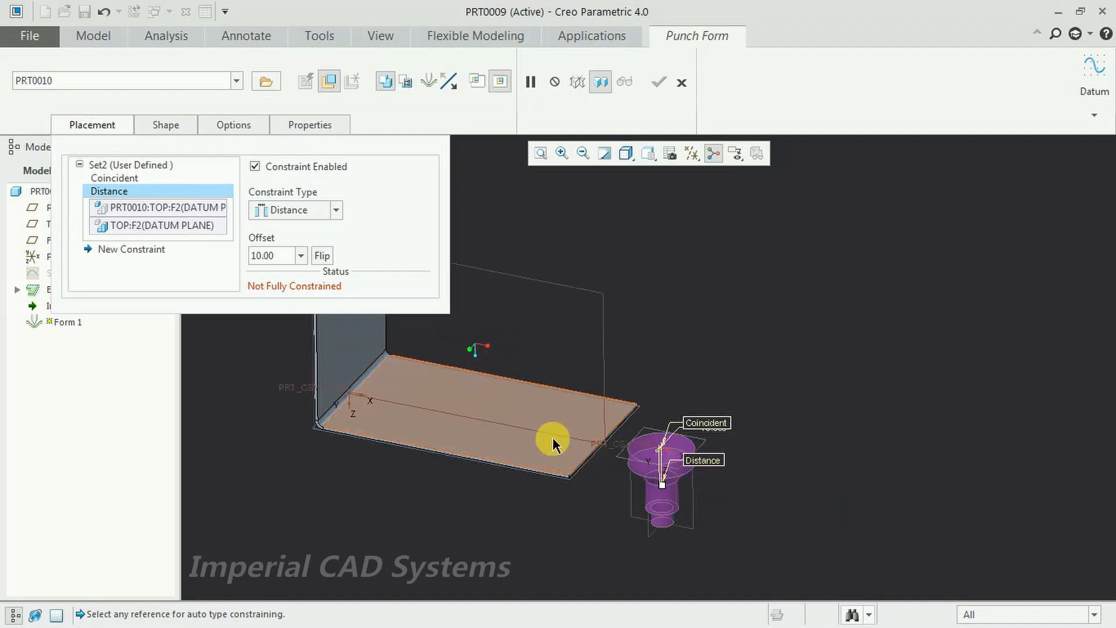
left_click(132, 251)
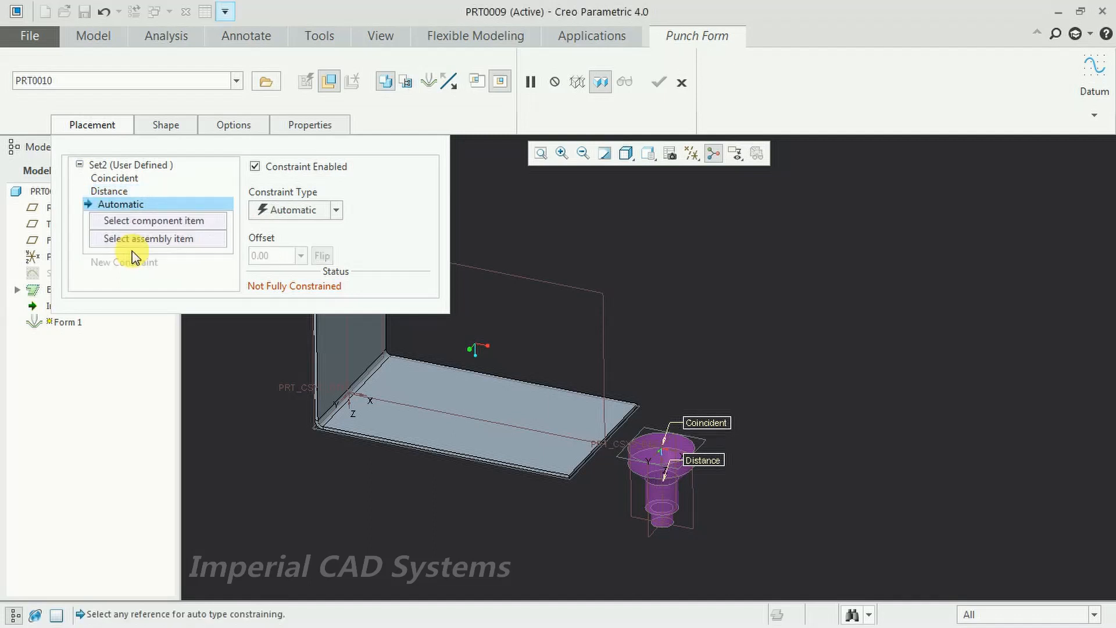
left_click(336, 211)
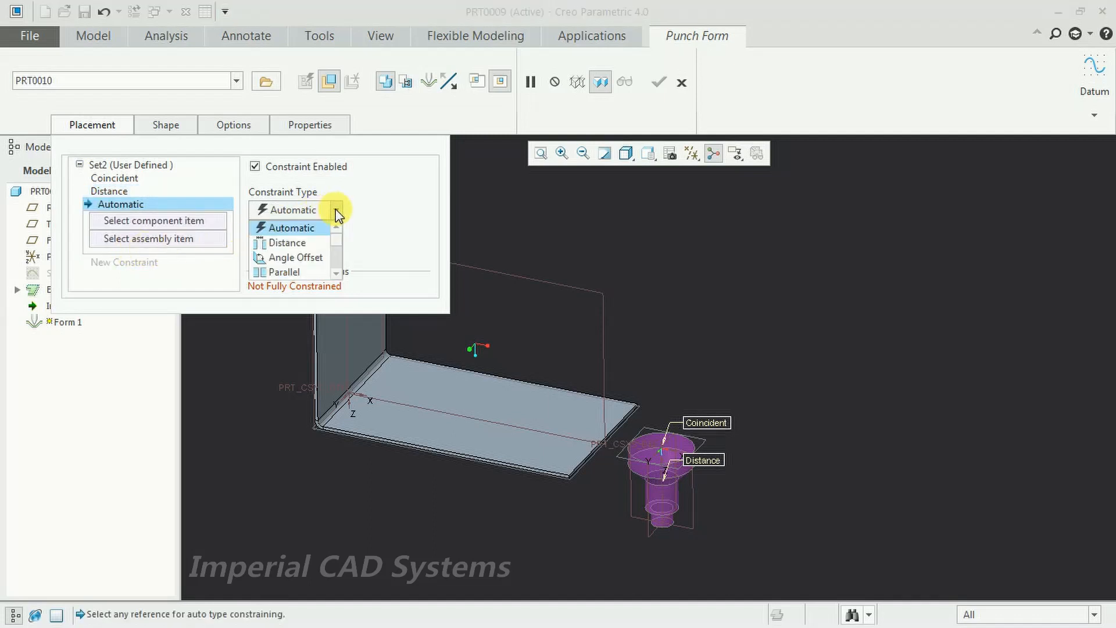
left_click(319, 246)
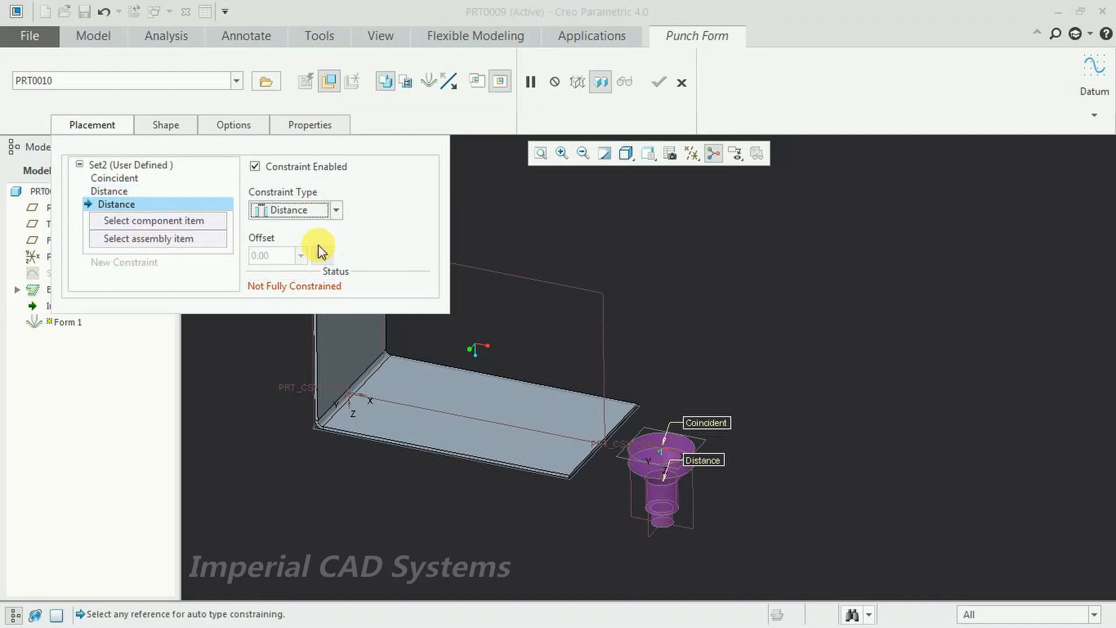
left_click(341, 352)
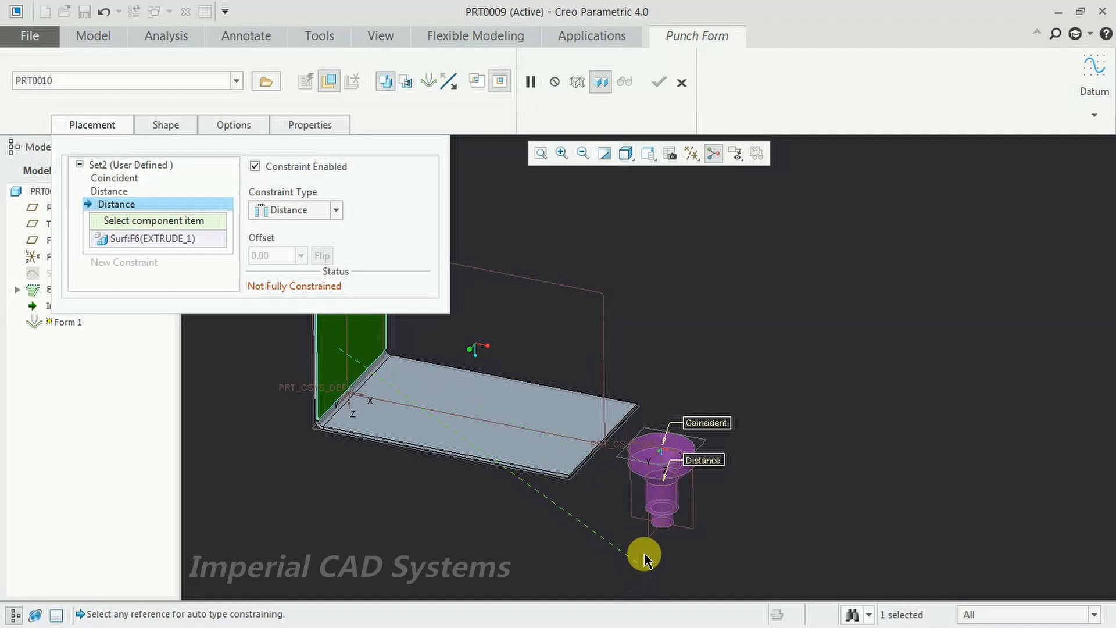
Select the punch's RIGHT datum plane as the component reference of the third placement constraint
middle_click_drag(644, 558, 667, 552)
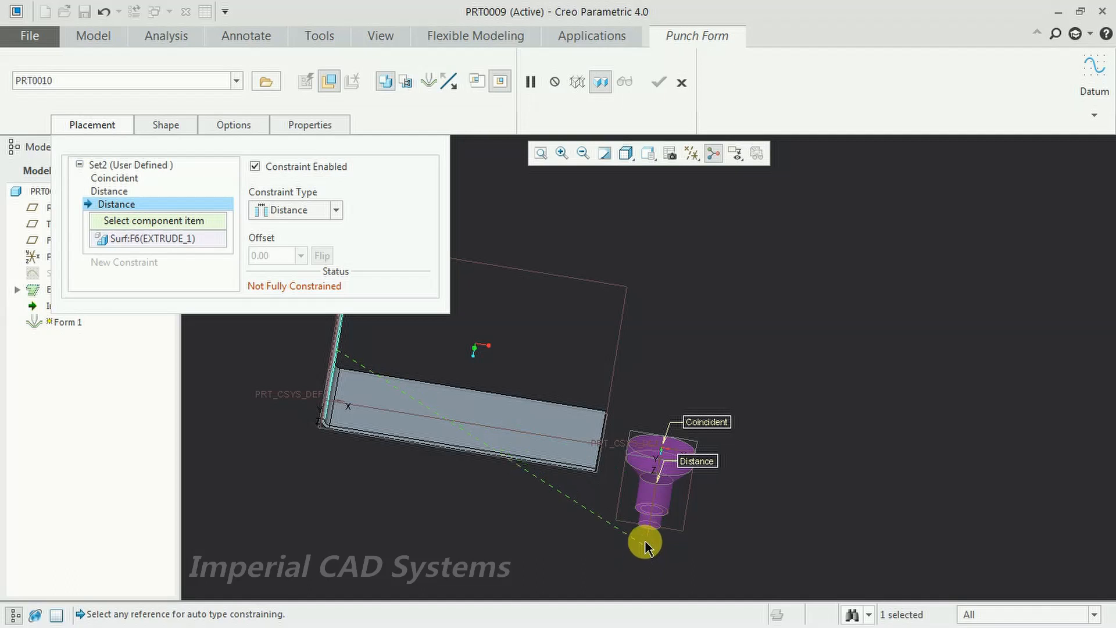
mouse_move(648, 543)
middle_mouse_down()
mouse_move(653, 552)
mouse_move(636, 536)
middle_mouse_up()
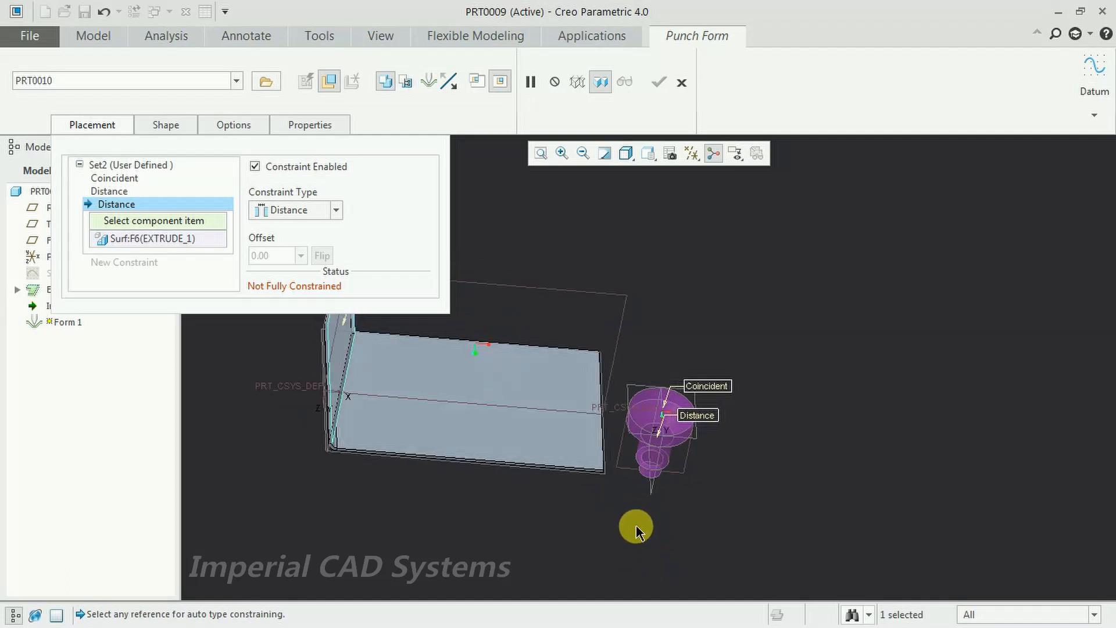
left_click(648, 491)
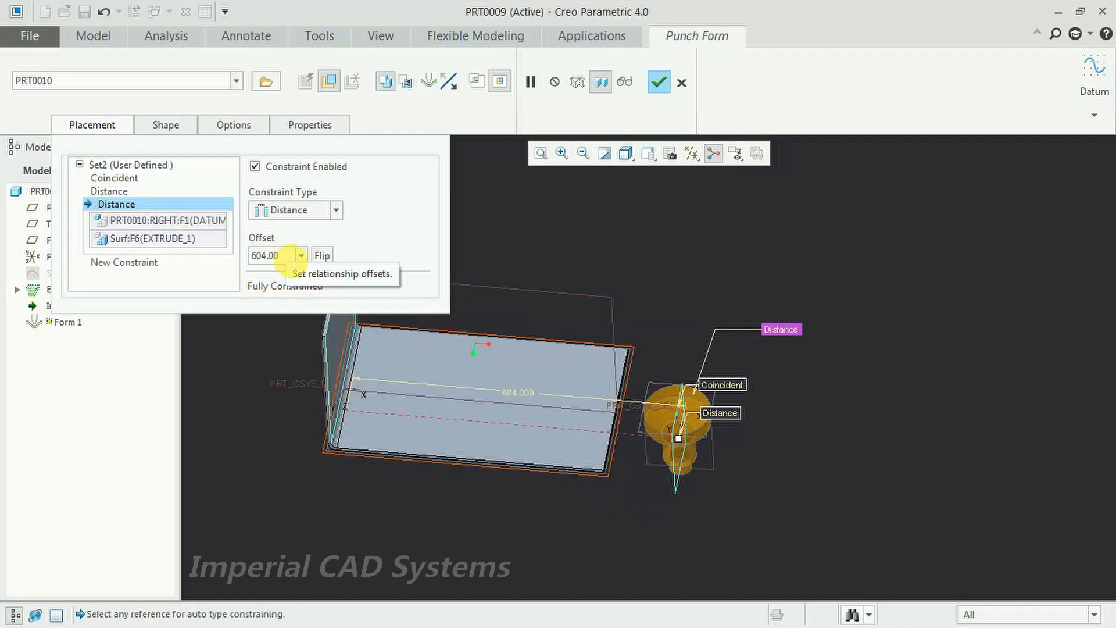
Set the Distance offset between the upright wall's inner surface and the punch's RIGHT plane to 300
left_click(285, 258)
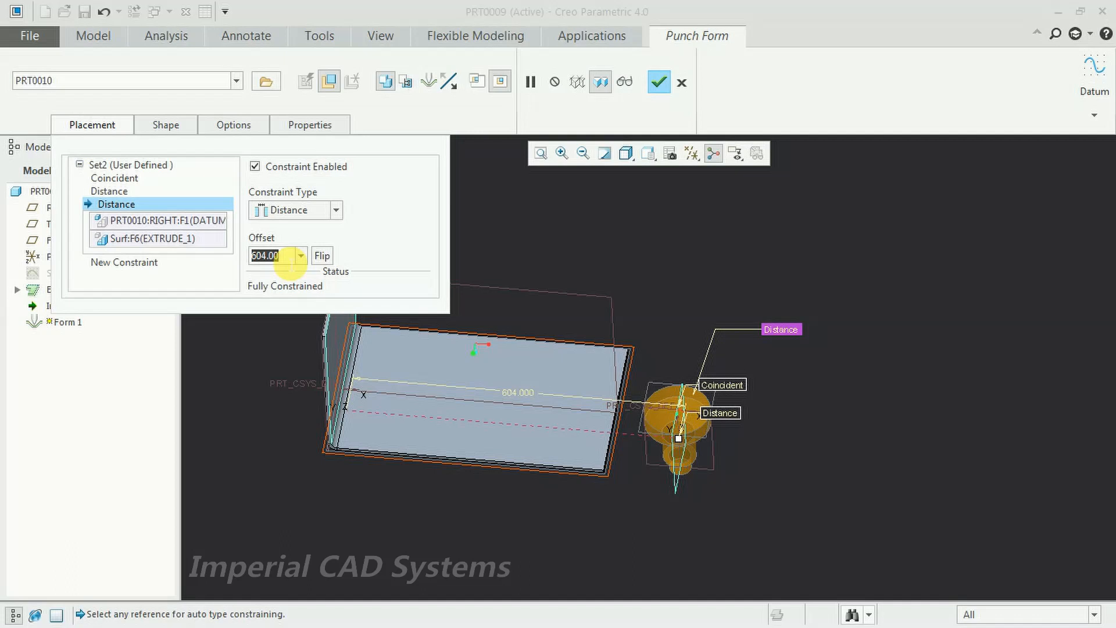
type("300")
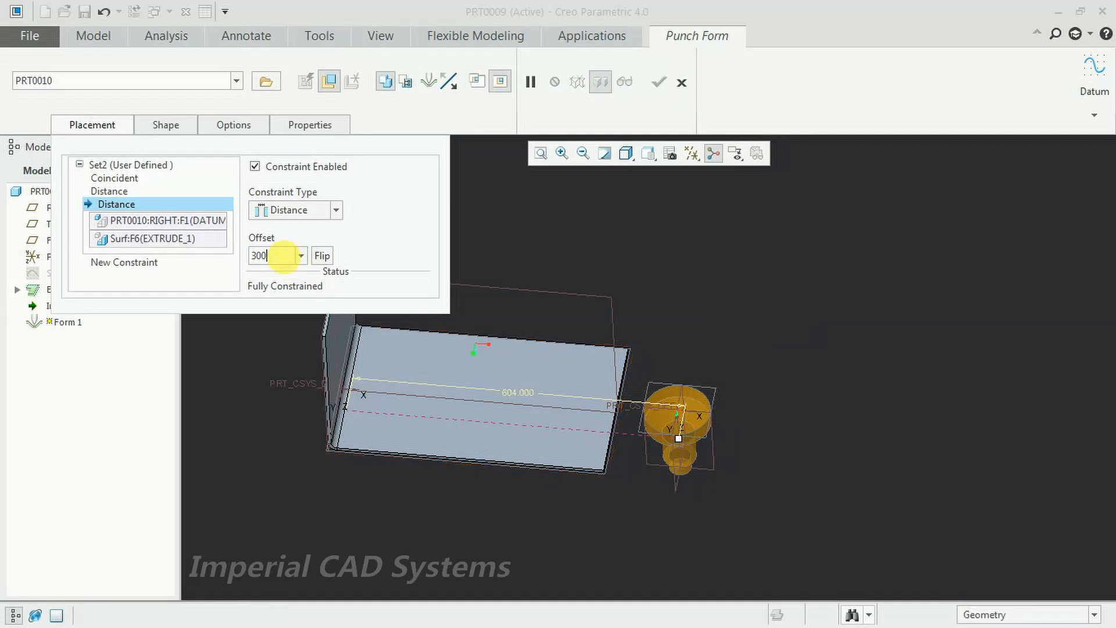
key("Return")
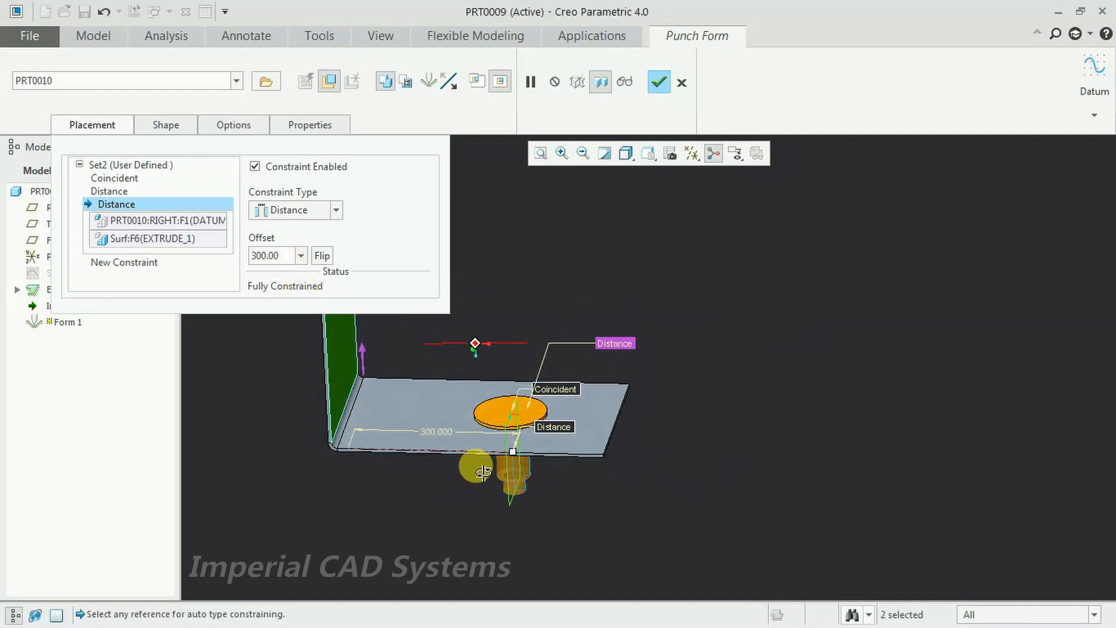
middle_click_drag(482, 471, 386, 349)
Set the offset from the upright wall to the punch's RIGHT plane to 200 and complete the Punch Form feature
left_click_drag(294, 262, 250, 266)
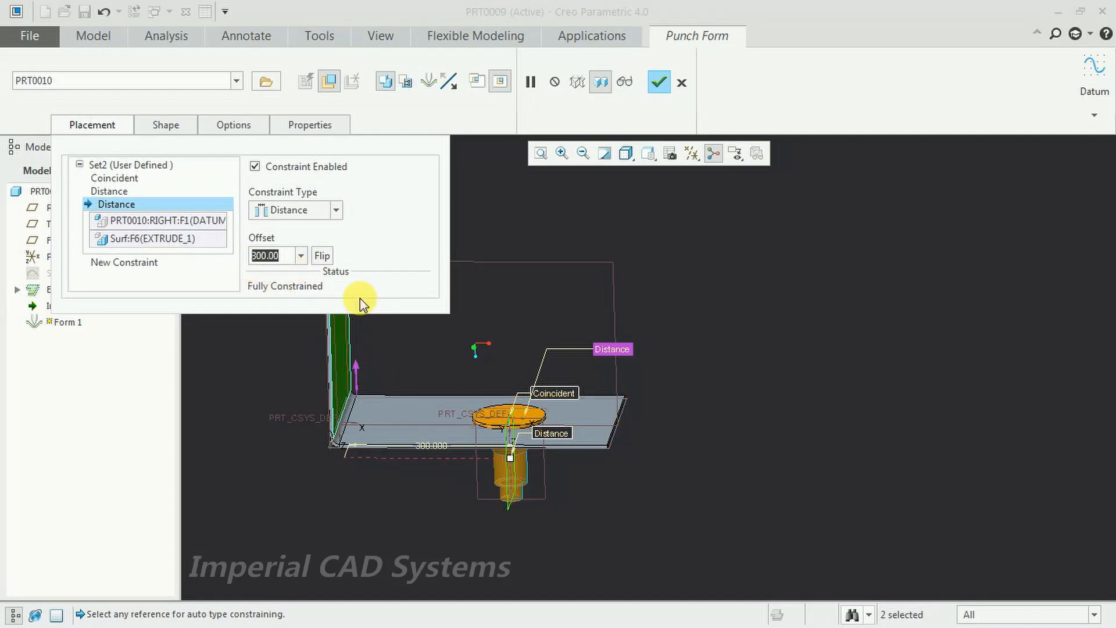
type("2")
key("Return")
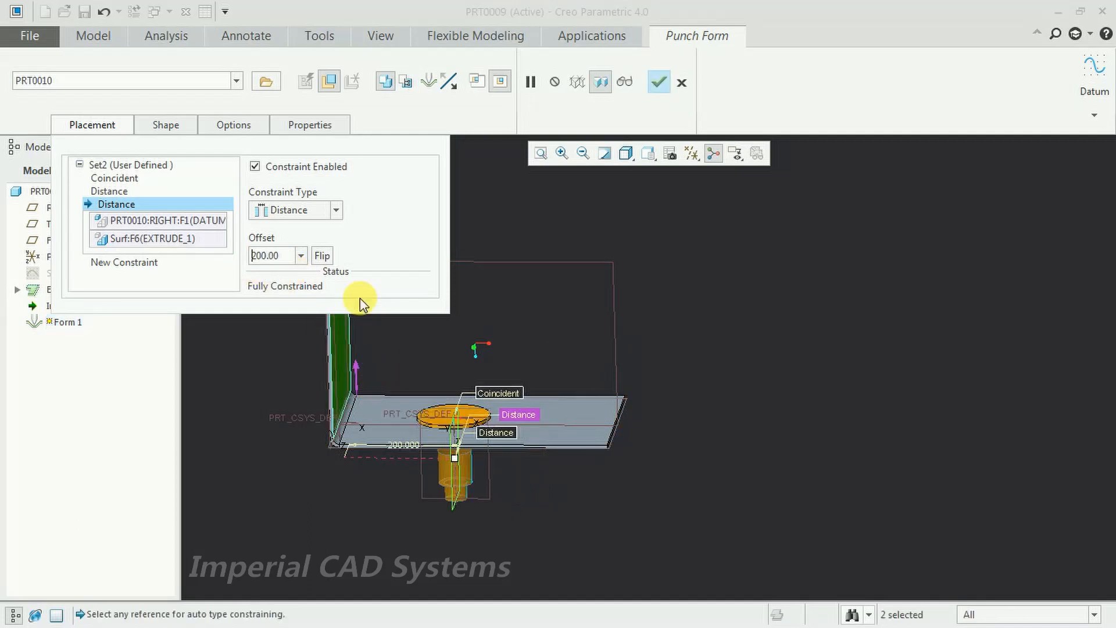
mouse_move(406, 498)
middle_mouse_down()
mouse_move(379, 508)
mouse_move(374, 523)
mouse_move(394, 469)
mouse_move(386, 442)
mouse_move(366, 497)
mouse_move(384, 508)
mouse_move(381, 474)
mouse_move(398, 514)
middle_mouse_up()
scroll(389, 495, "down", 4)
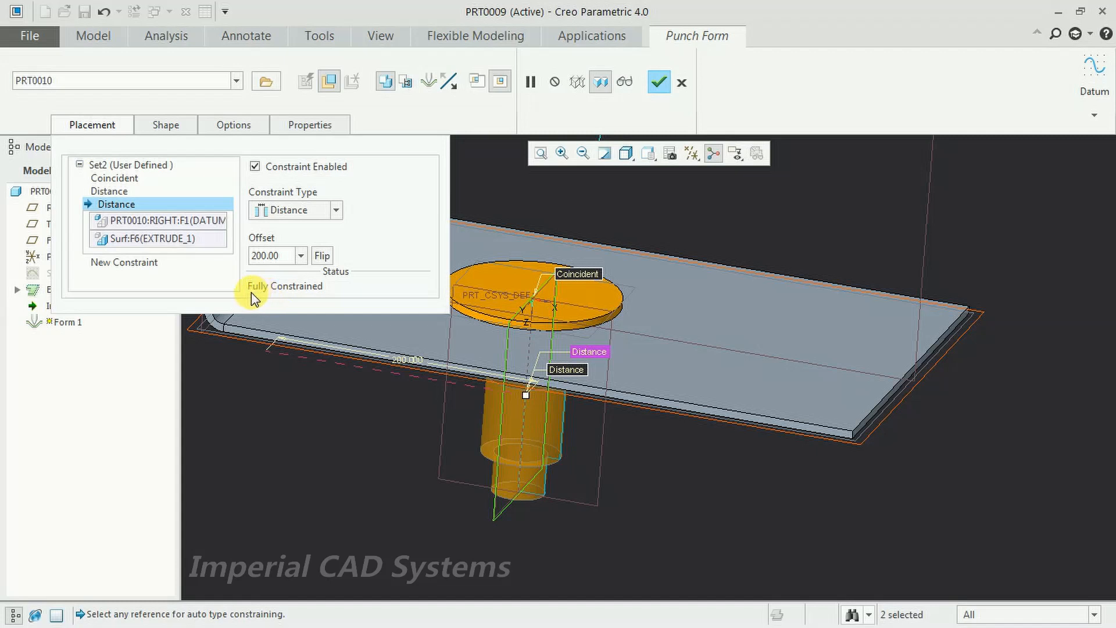
left_click(659, 85)
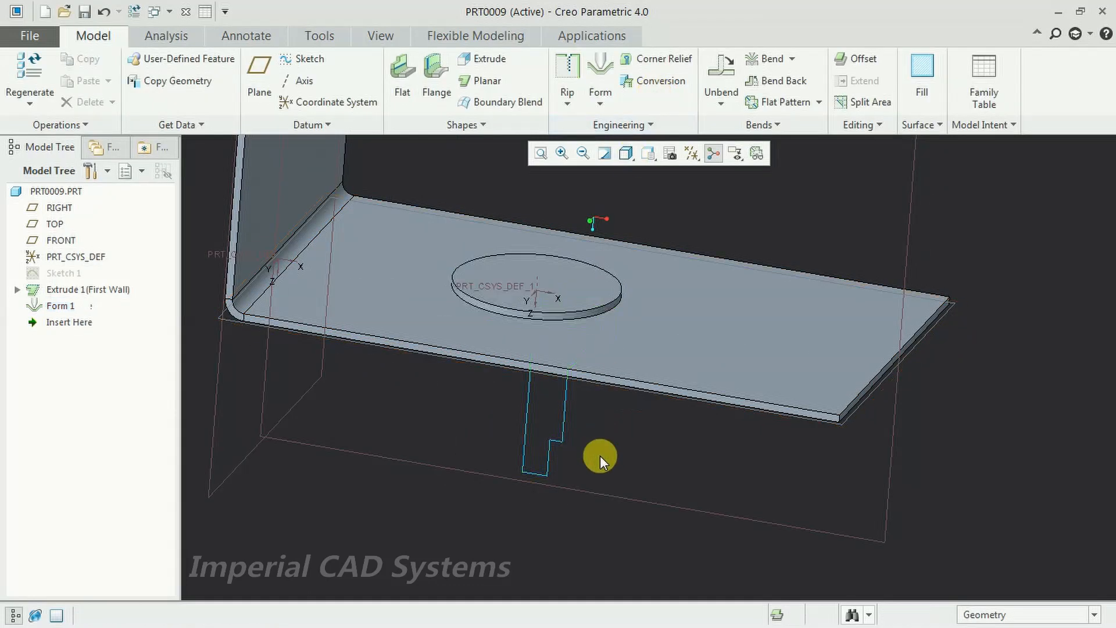
Redefine Form 1 with the punch direction reversed so the full punch shape is formed below the horizontal wall
middle_click_drag(620, 494, 636, 464)
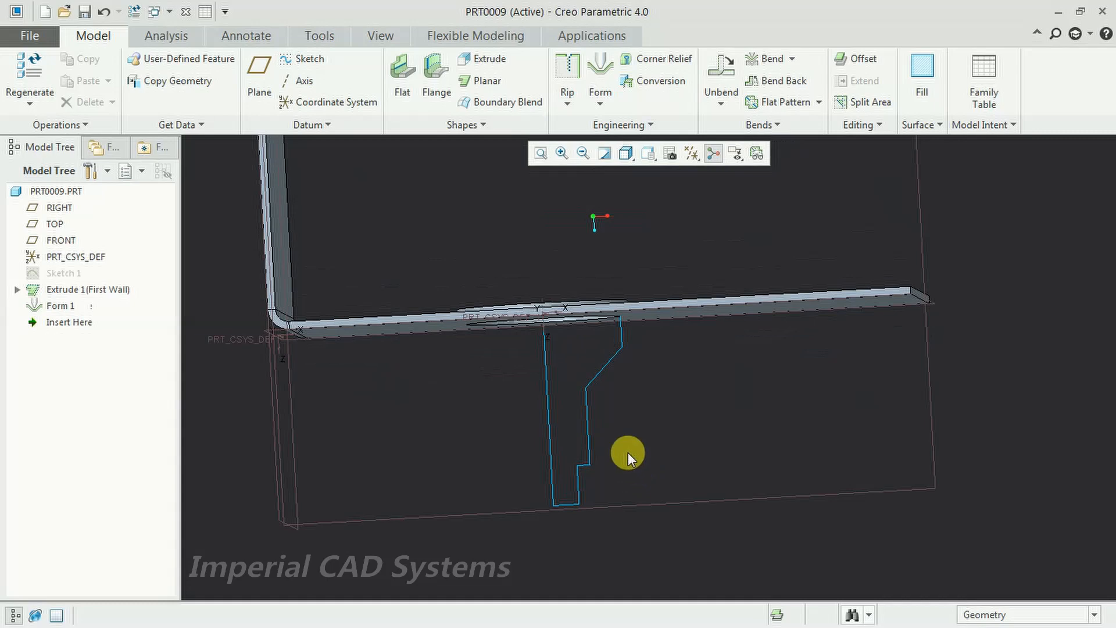
middle_click_drag(548, 386, 551, 429)
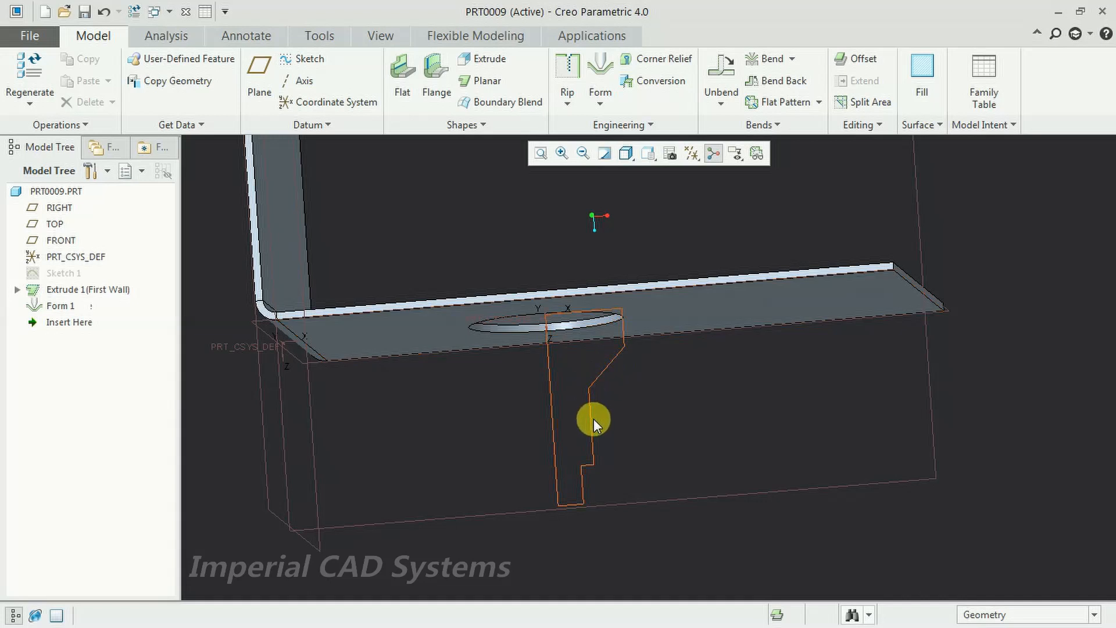
middle_click_drag(521, 473, 496, 461)
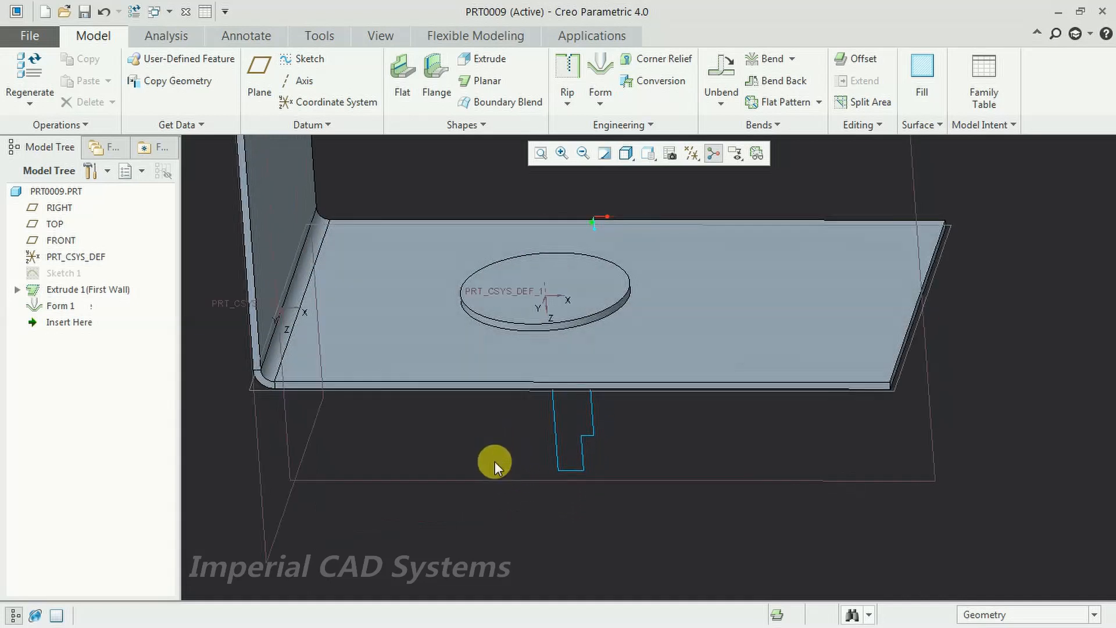
left_click(60, 306)
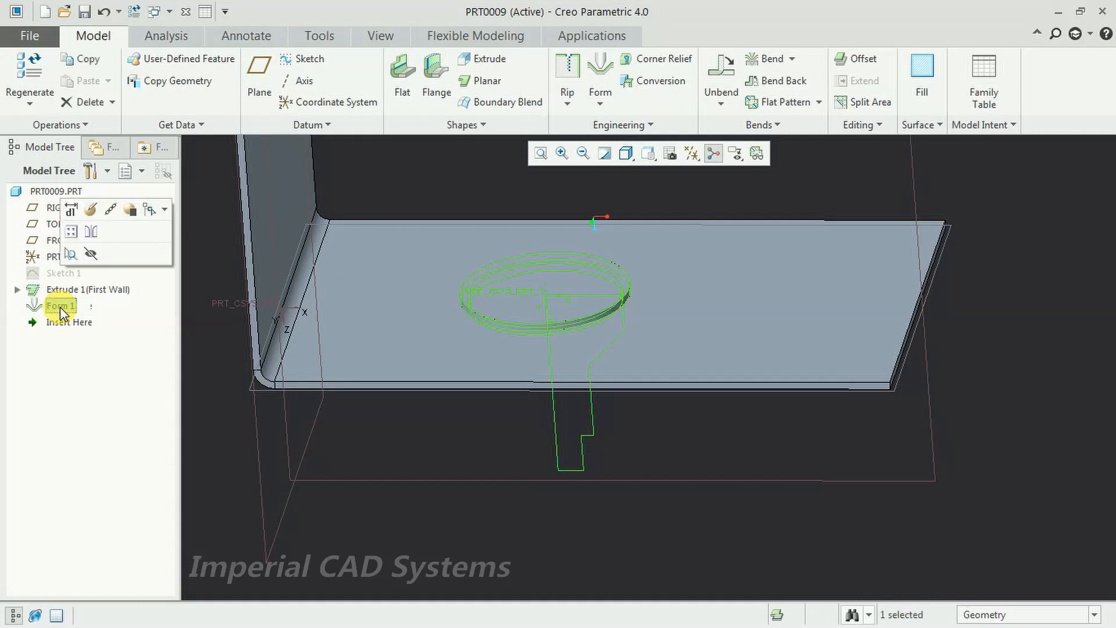
left_click(90, 213)
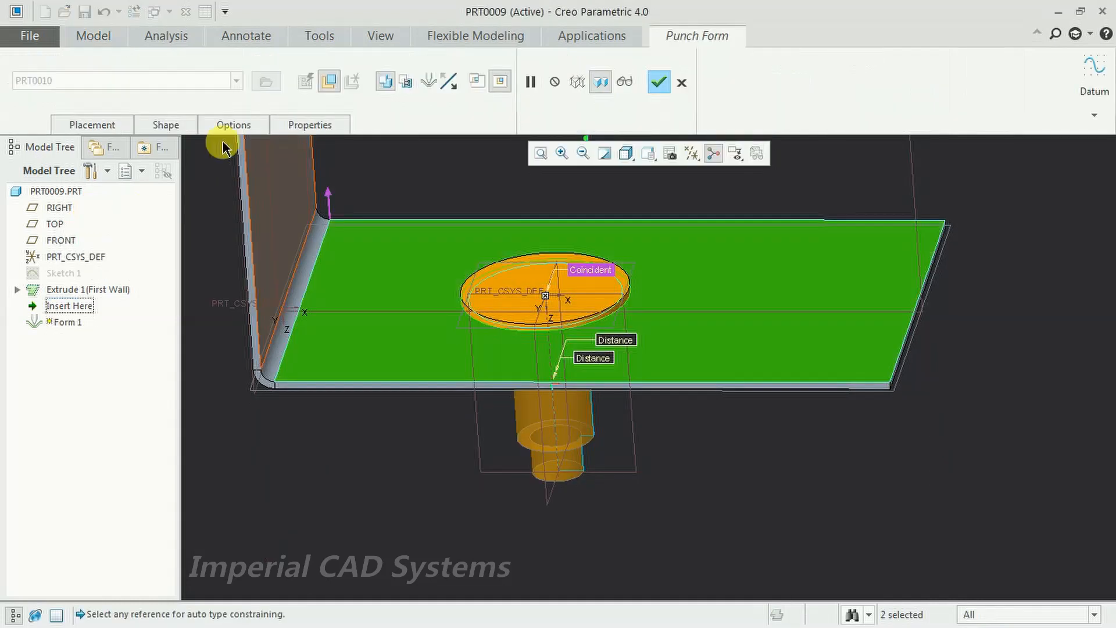
left_click(457, 90)
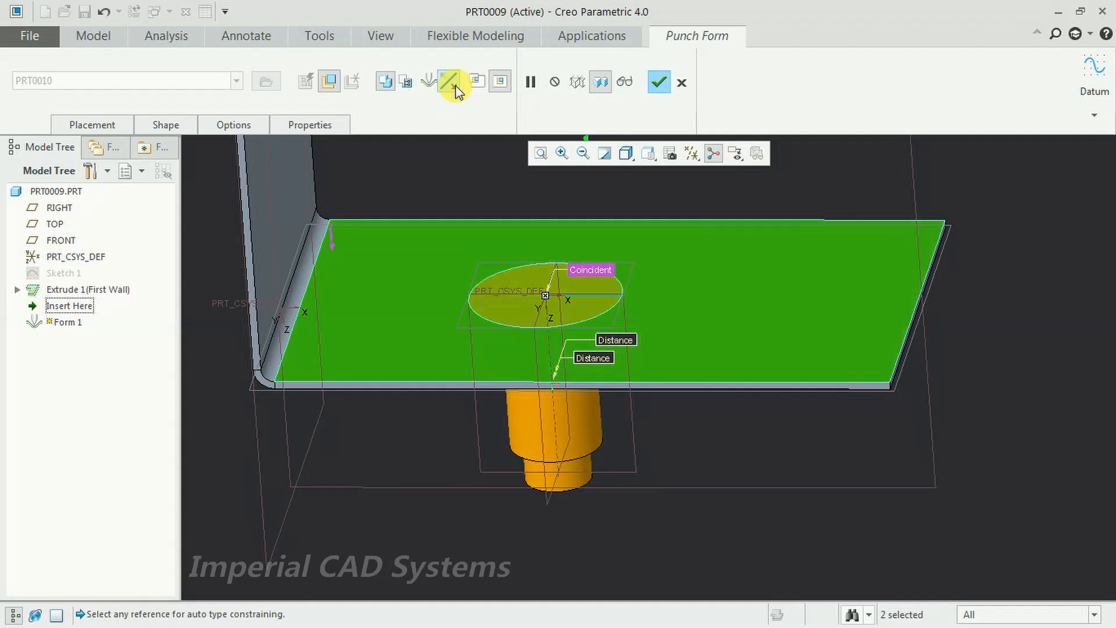
left_click(661, 83)
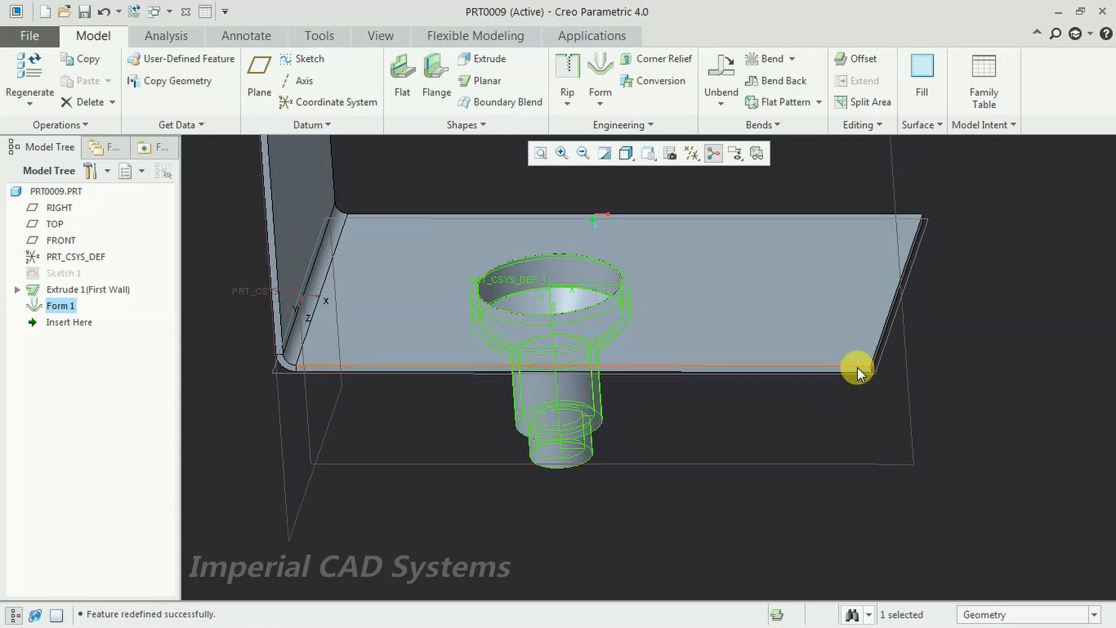
Examine the formed punch shape from above and below the horizontal wall, along with the available form types
middle_click_drag(830, 409, 811, 343)
left_click(849, 393)
middle_click_drag(835, 391, 857, 483)
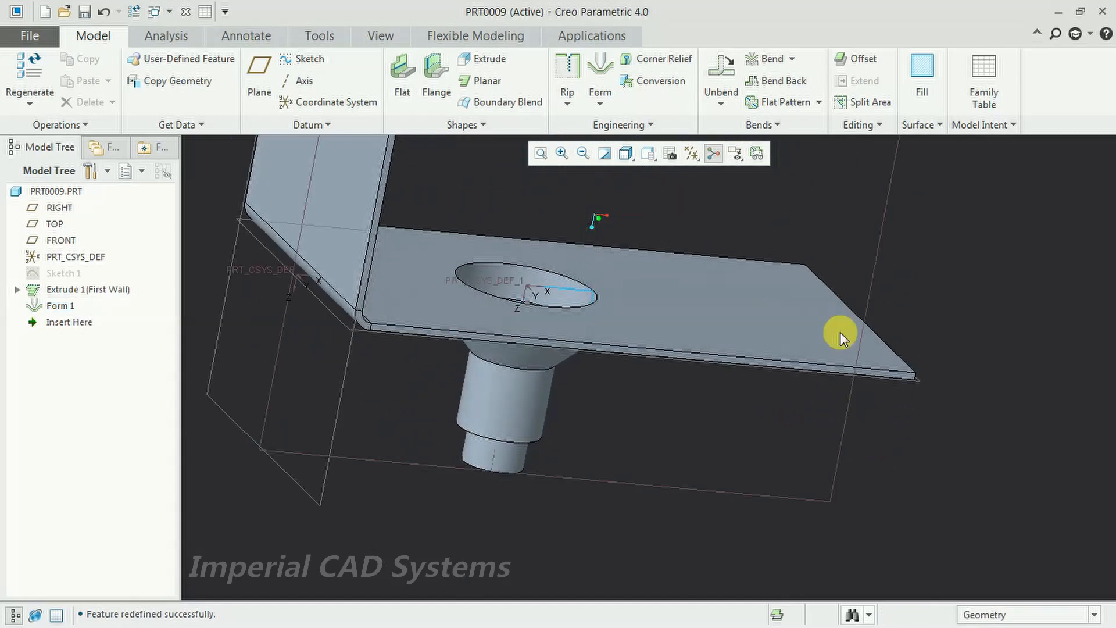
left_click(599, 98)
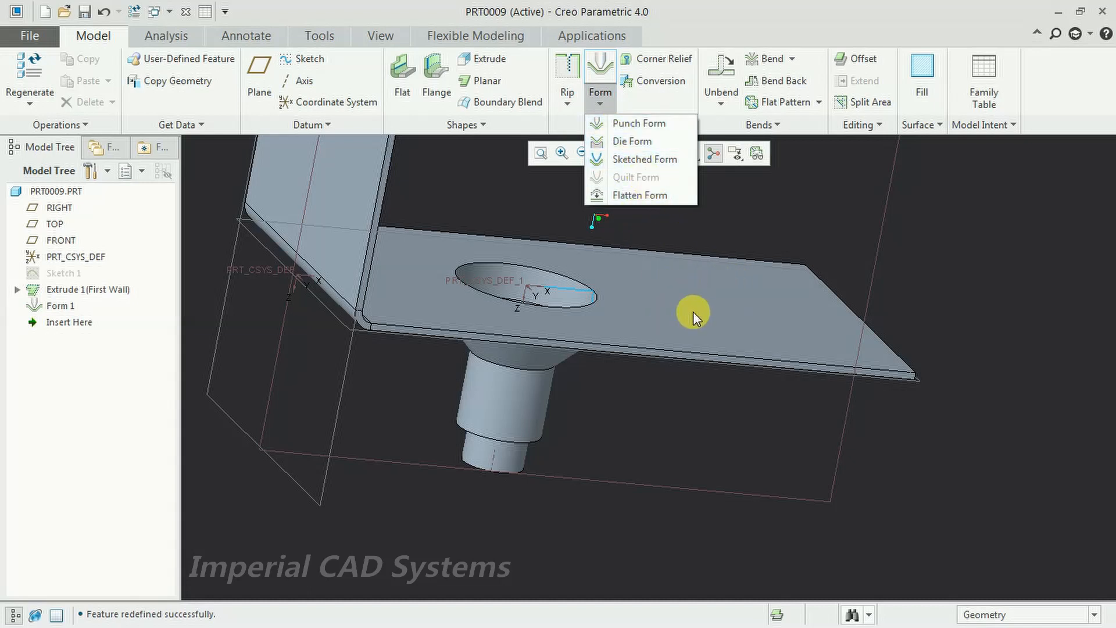
left_click(689, 396)
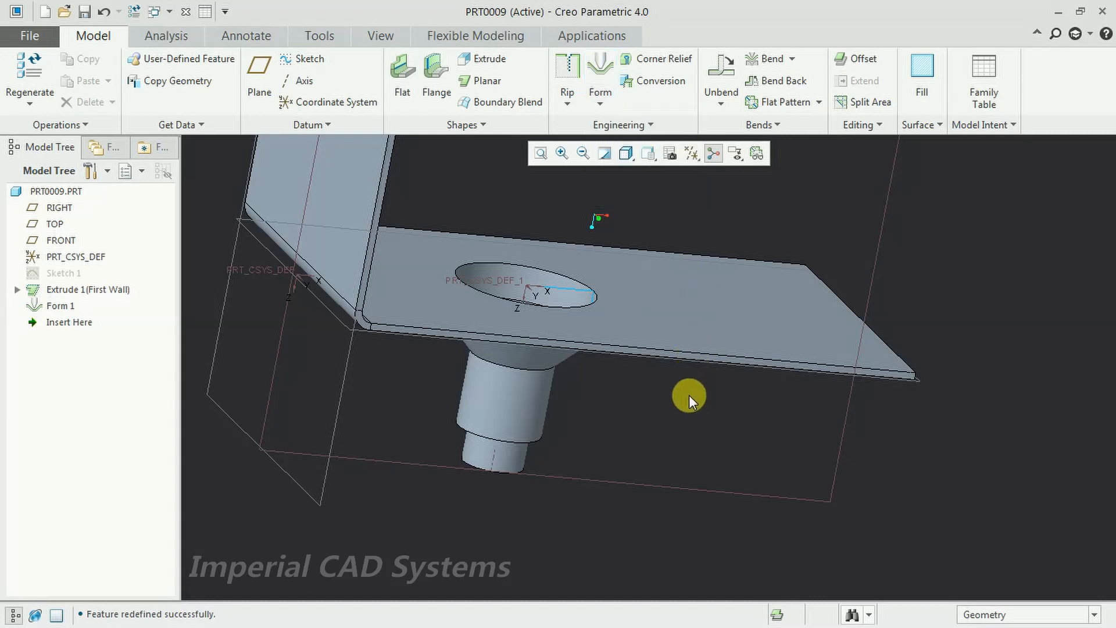
middle_click_drag(733, 417, 692, 316)
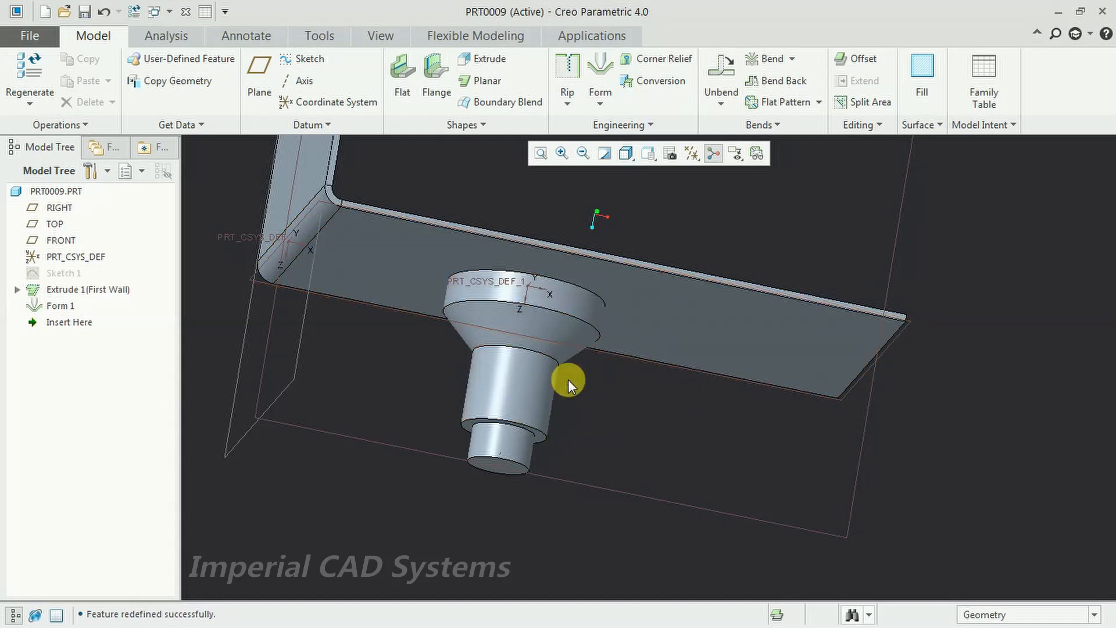
left_click(607, 107)
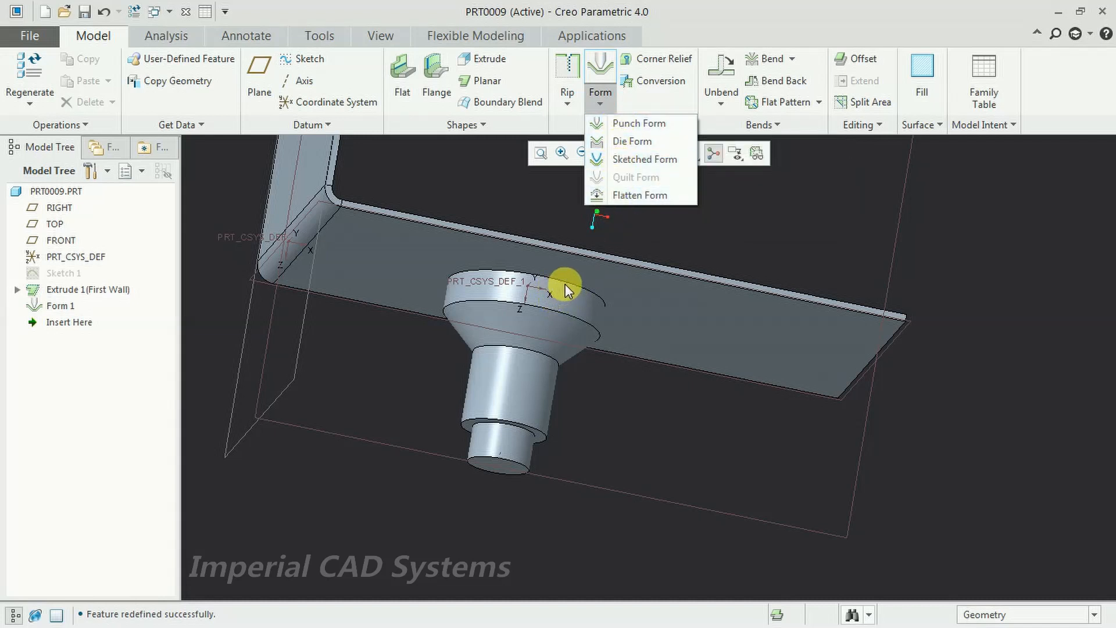
left_click(590, 321)
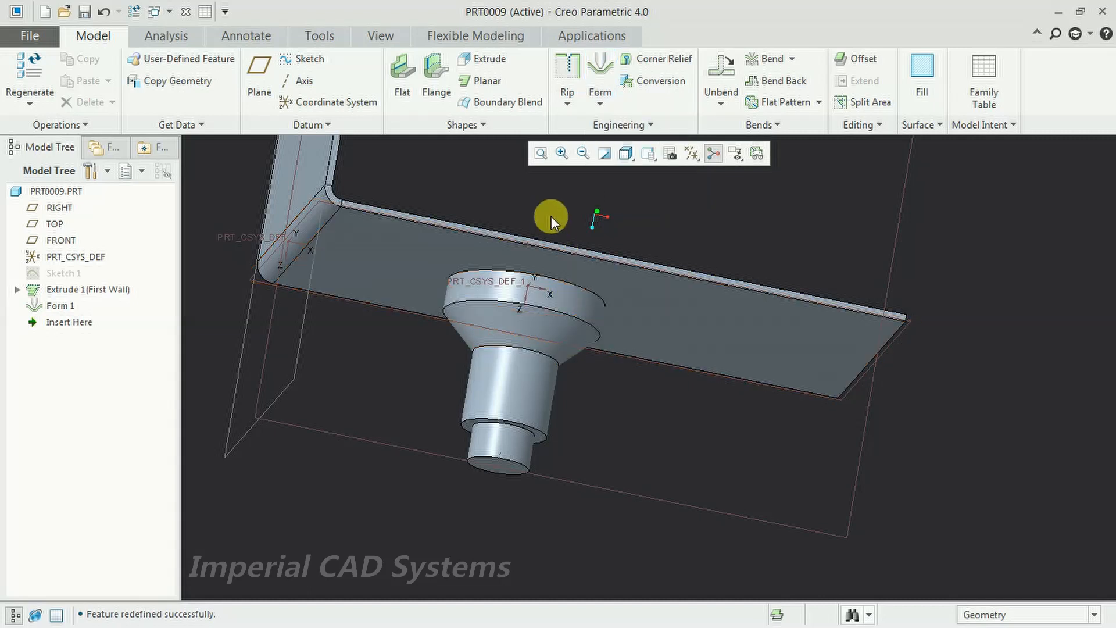
middle_click_drag(558, 224, 540, 256)
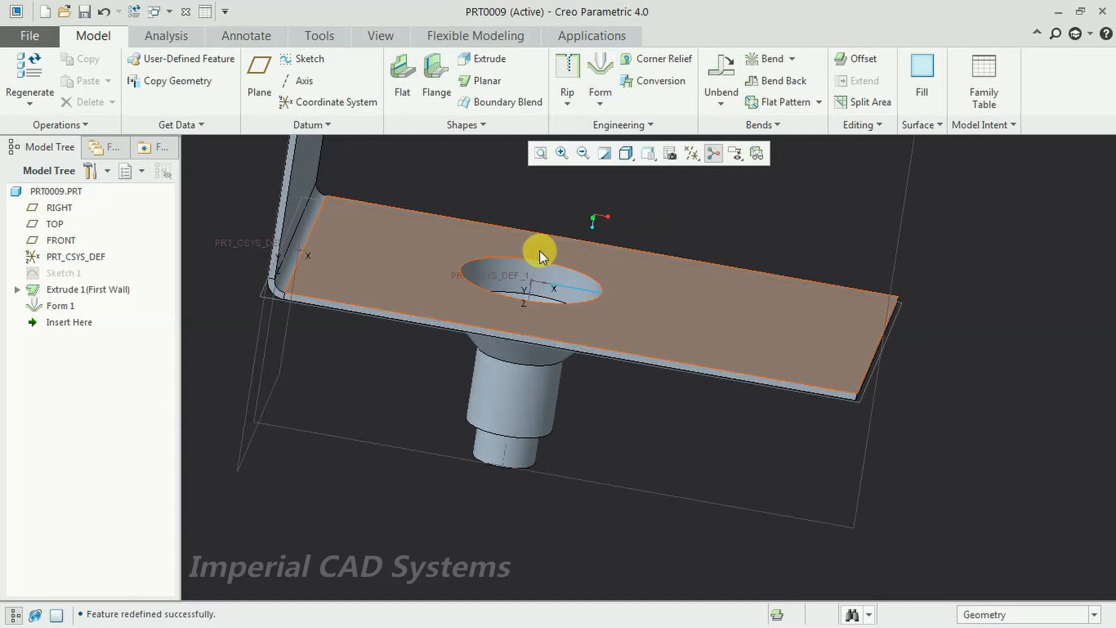
middle_click_drag(567, 400, 528, 399)
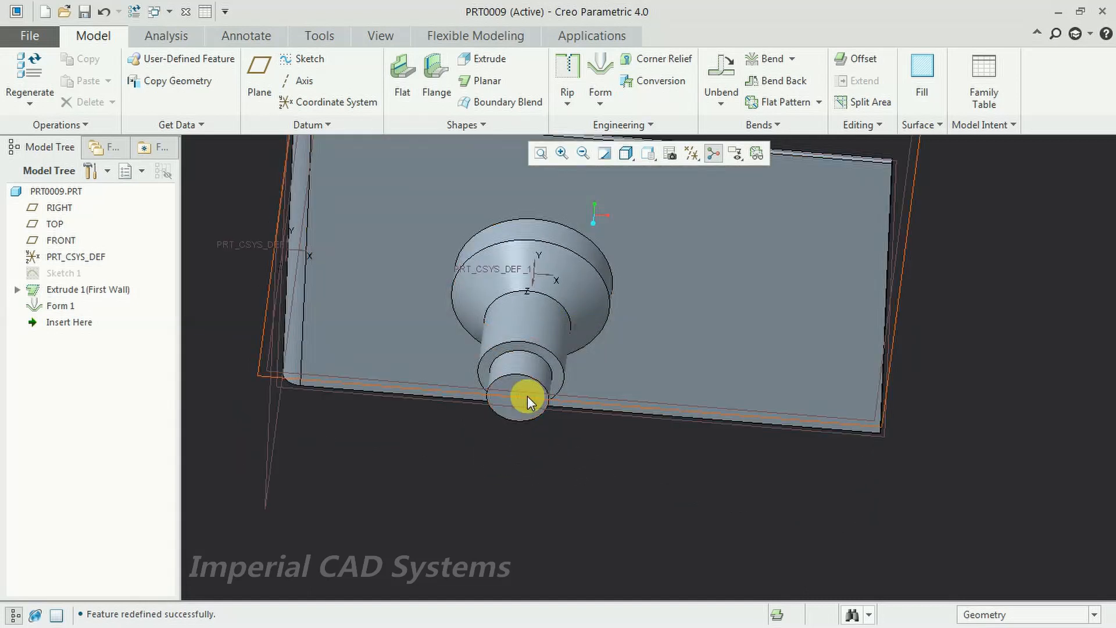
Redefine Form 1 to exclude the punch's small circular end face, leaving that end open
left_click(72, 315)
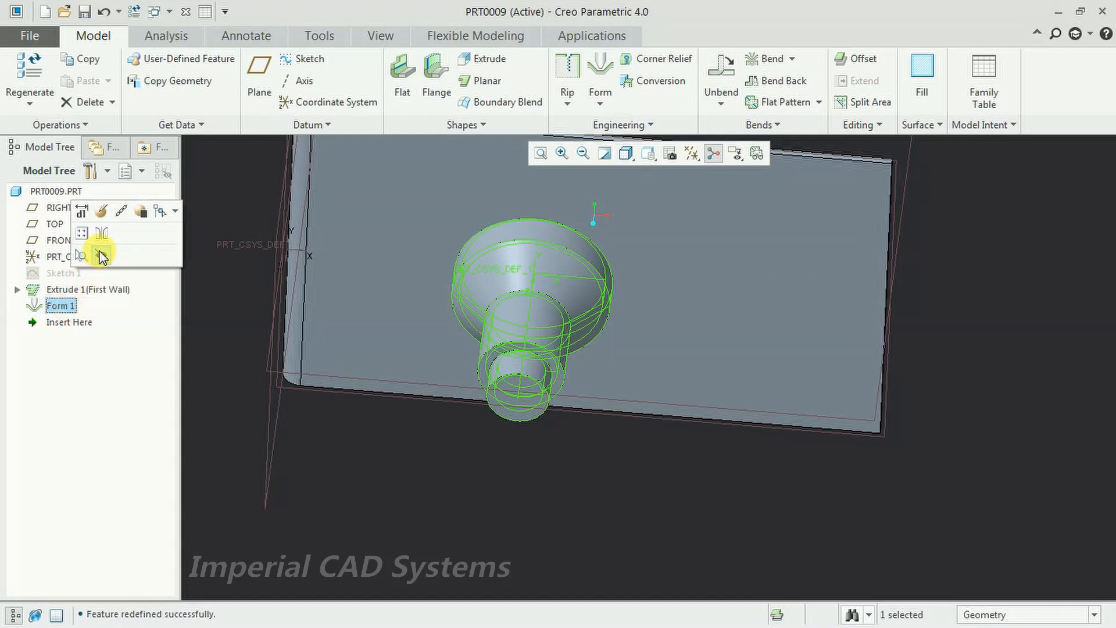
left_click(105, 213)
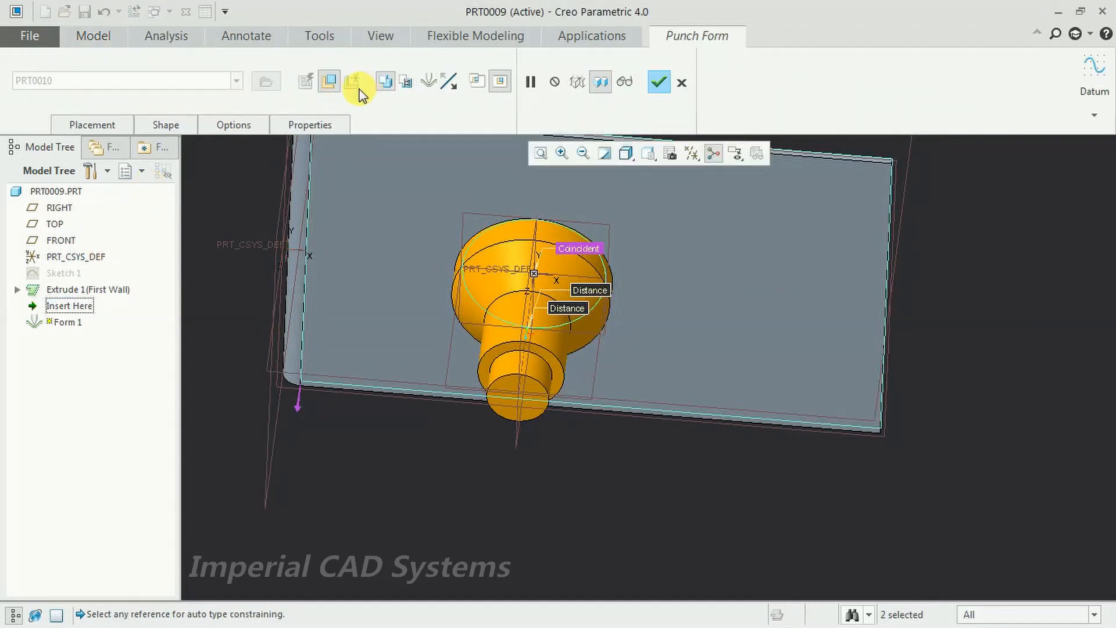
left_click(167, 125)
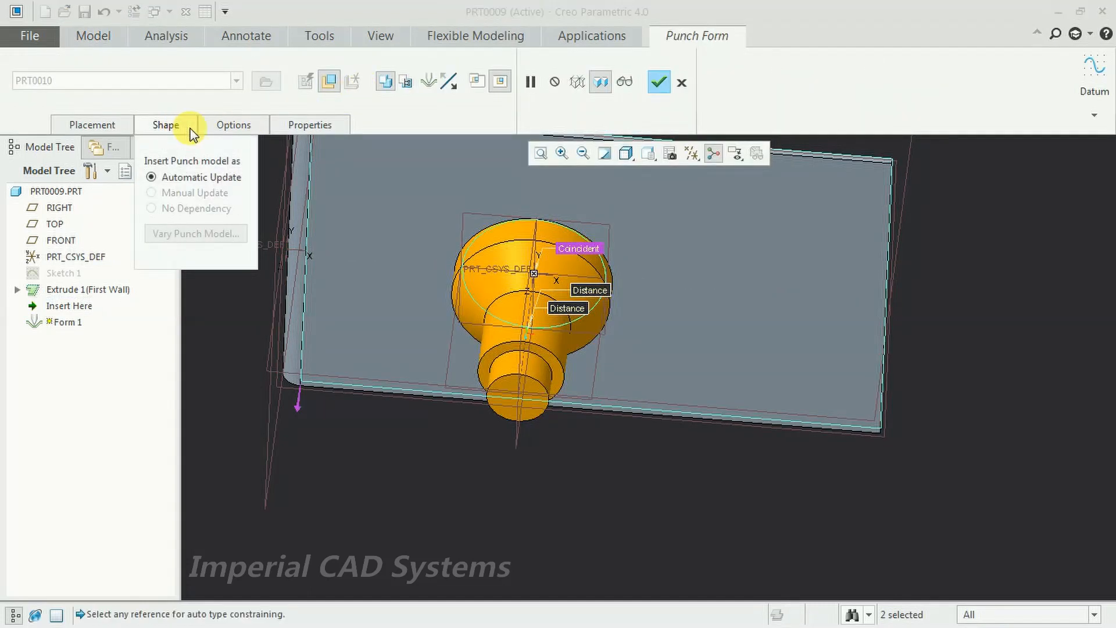
left_click(221, 124)
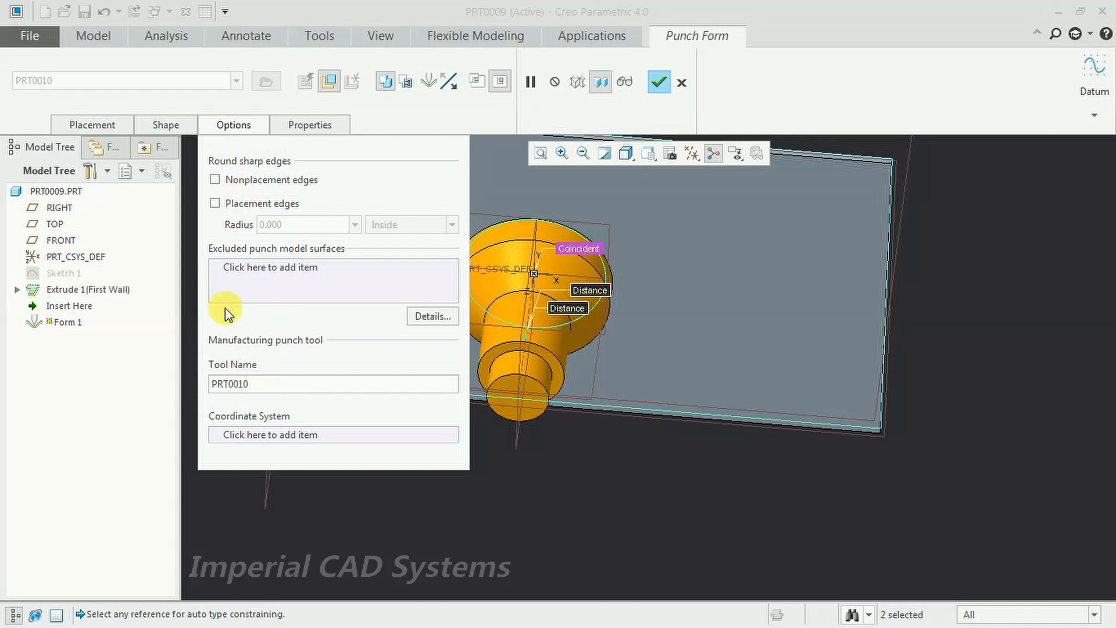
left_click(236, 275)
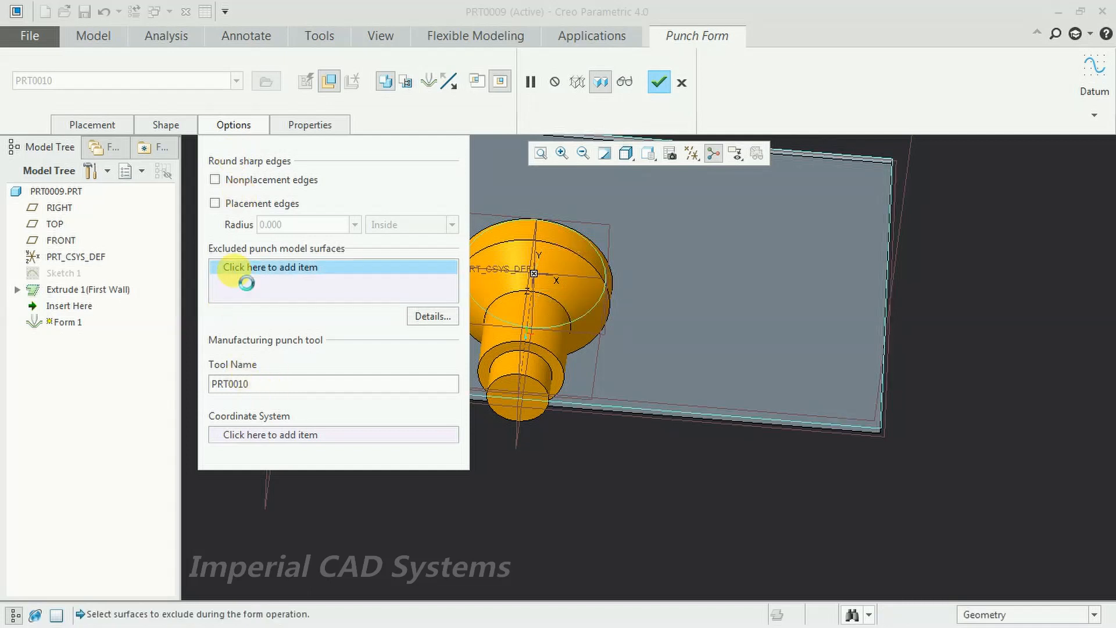
left_click(530, 406)
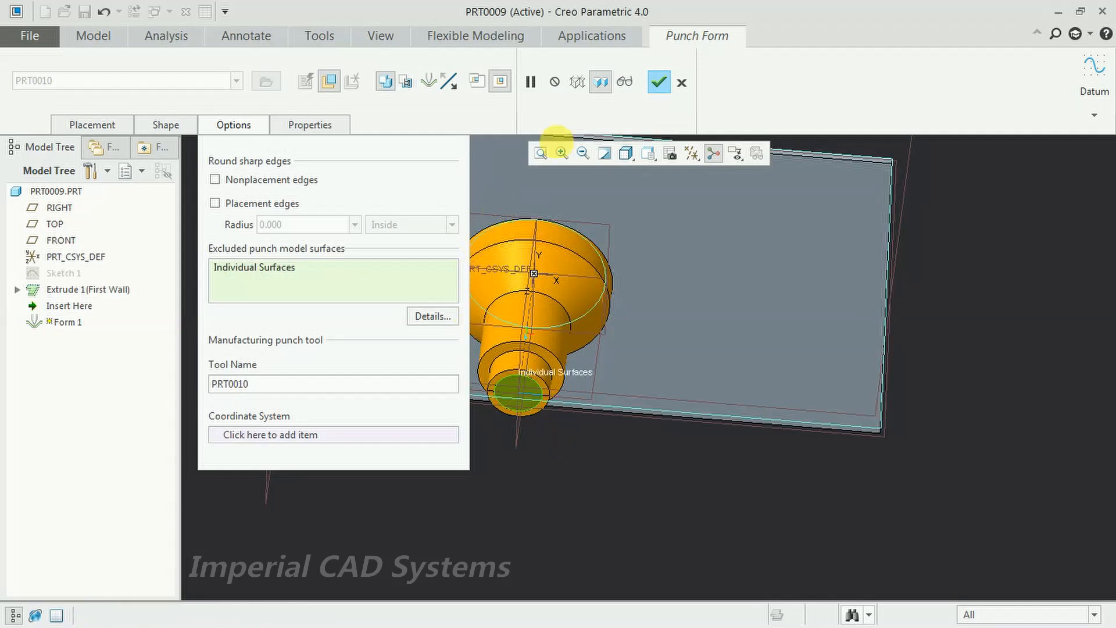
left_click(661, 85)
middle_click_drag(590, 451, 595, 396)
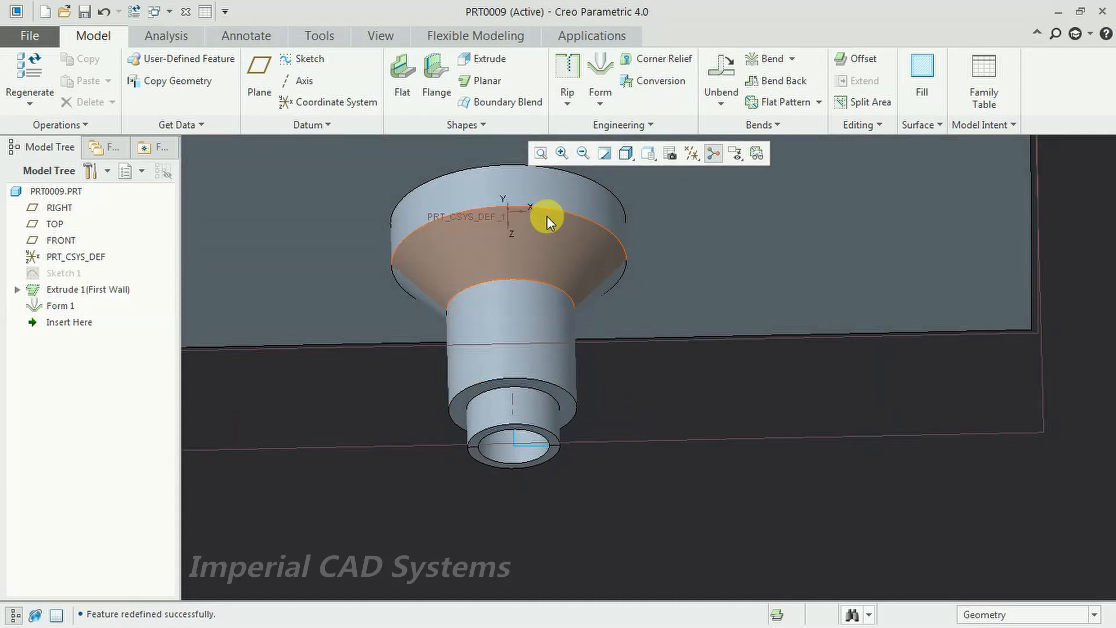
Redefine Form 1 so that the sharp nonplacement edges of the punch form are rounded
left_click(61, 306)
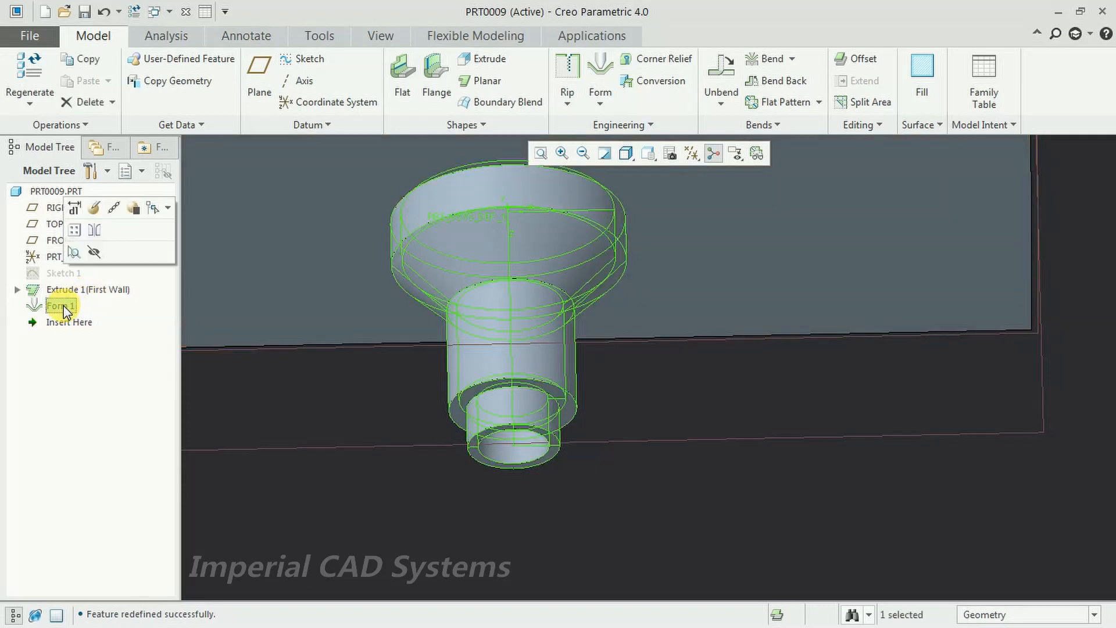
left_click(96, 216)
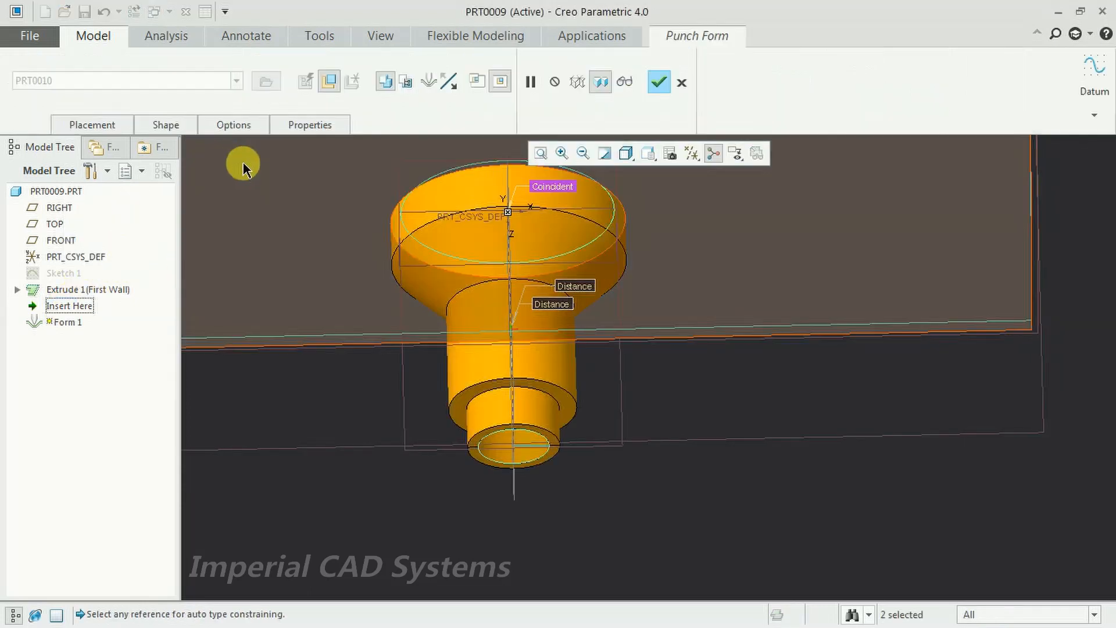
left_click(233, 124)
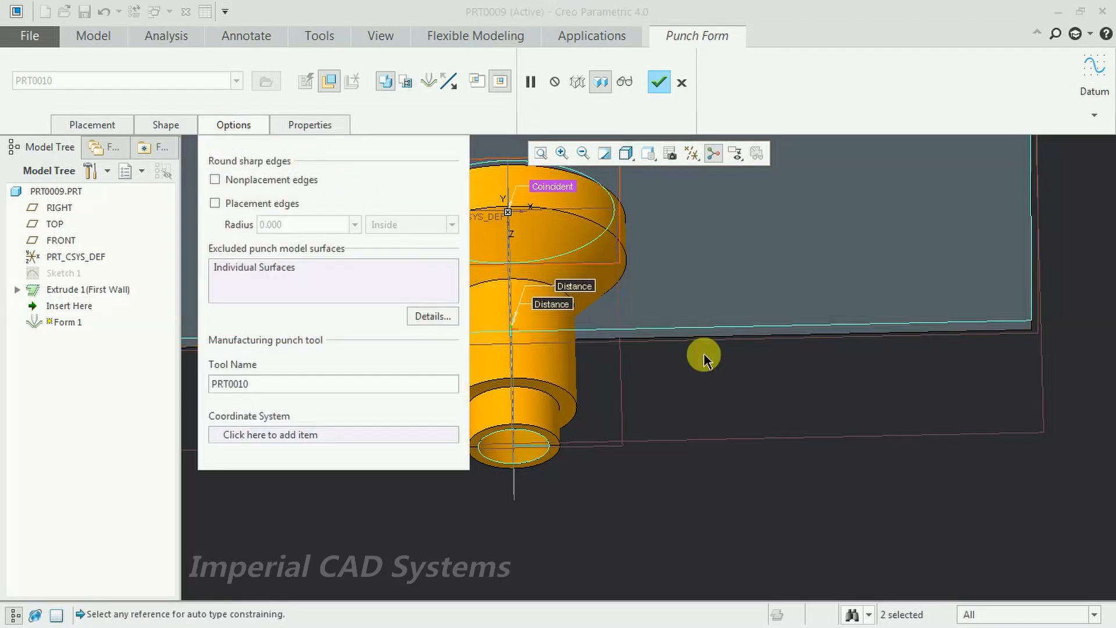
scroll(660, 337, "down", 2)
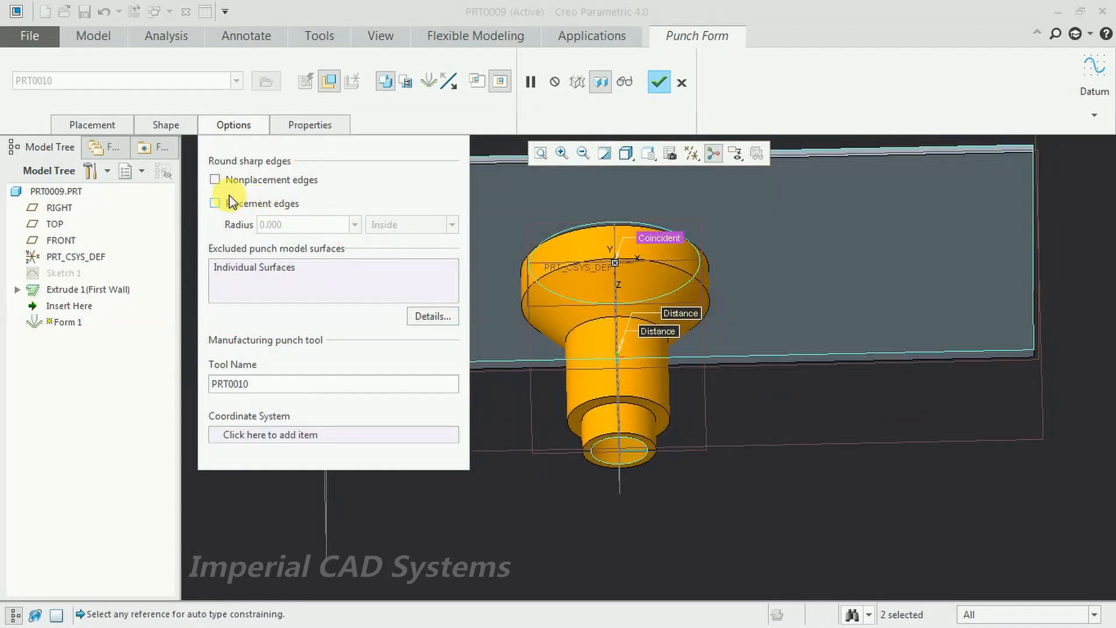
left_click(215, 179)
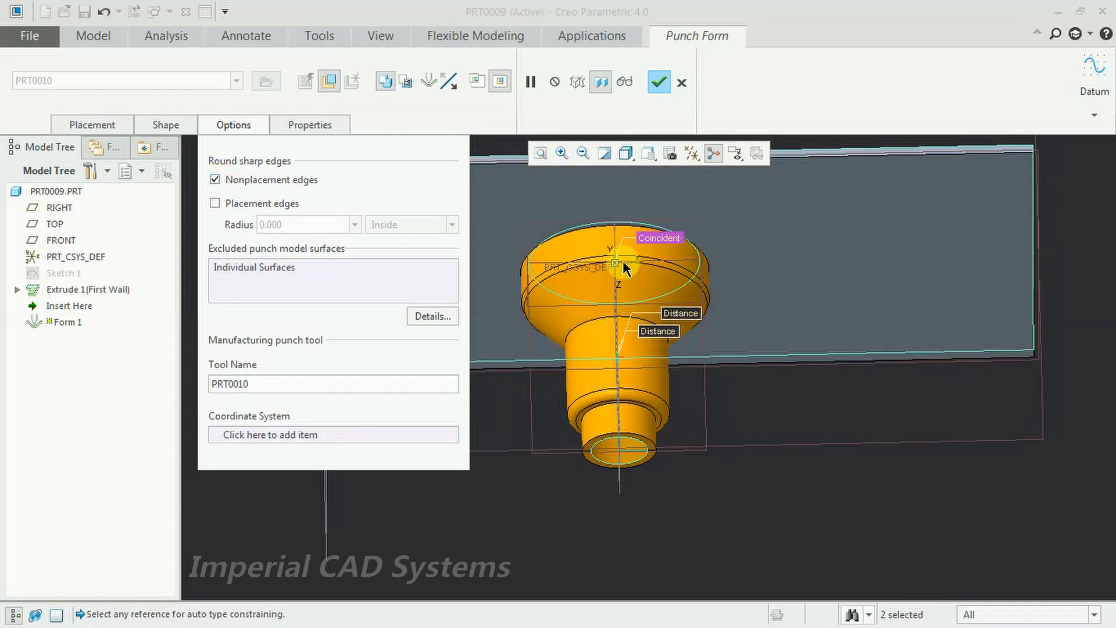
left_click(659, 83)
Redefine Form 1 to round its placement edges as well, using an inside radius of 10
scroll(772, 422, "down", 4)
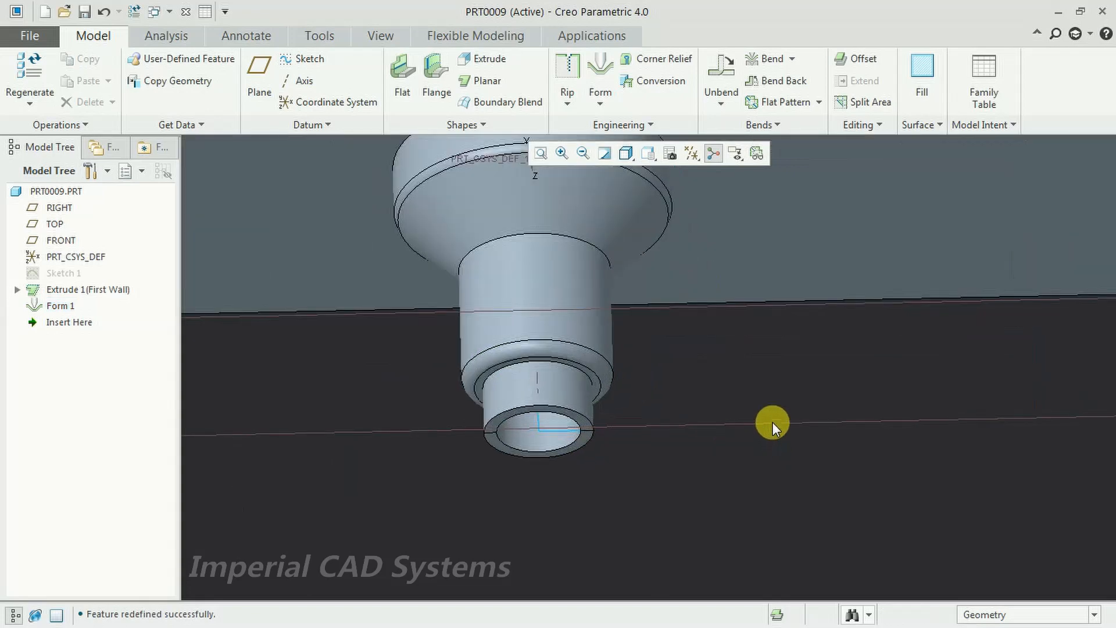
middle_click_drag(771, 417, 778, 434)
middle_click_drag(776, 445, 728, 404)
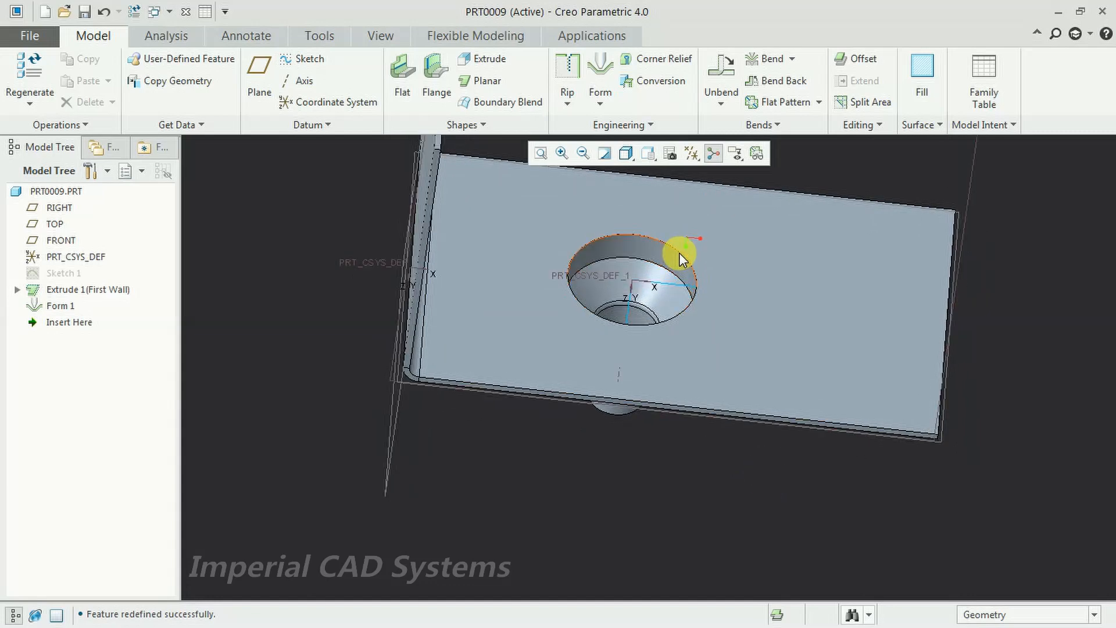
left_click(59, 307)
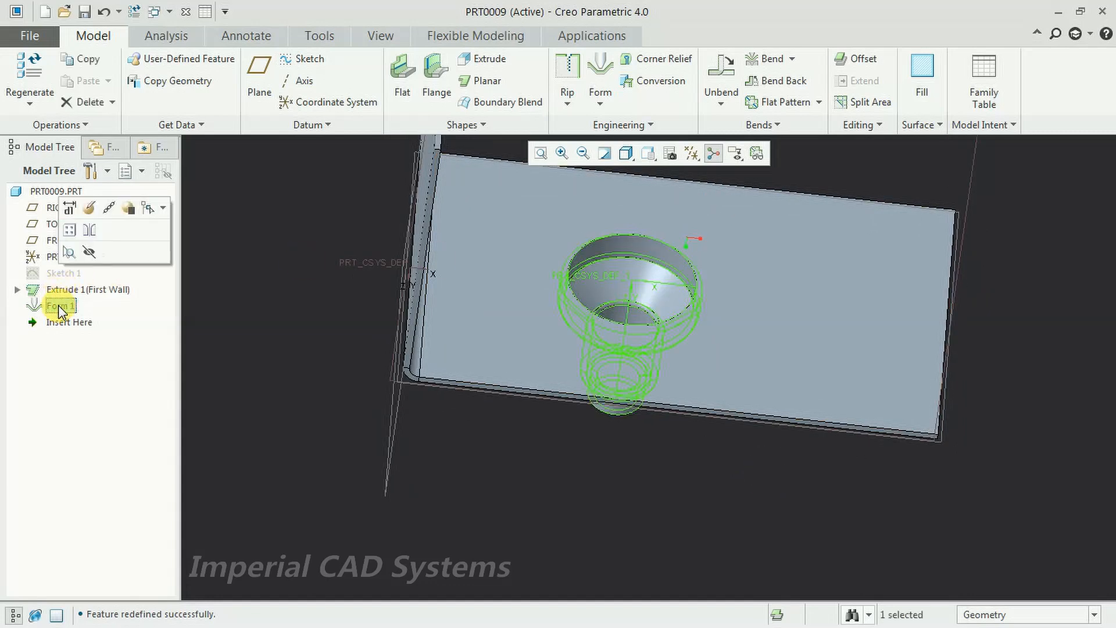
left_click(91, 212)
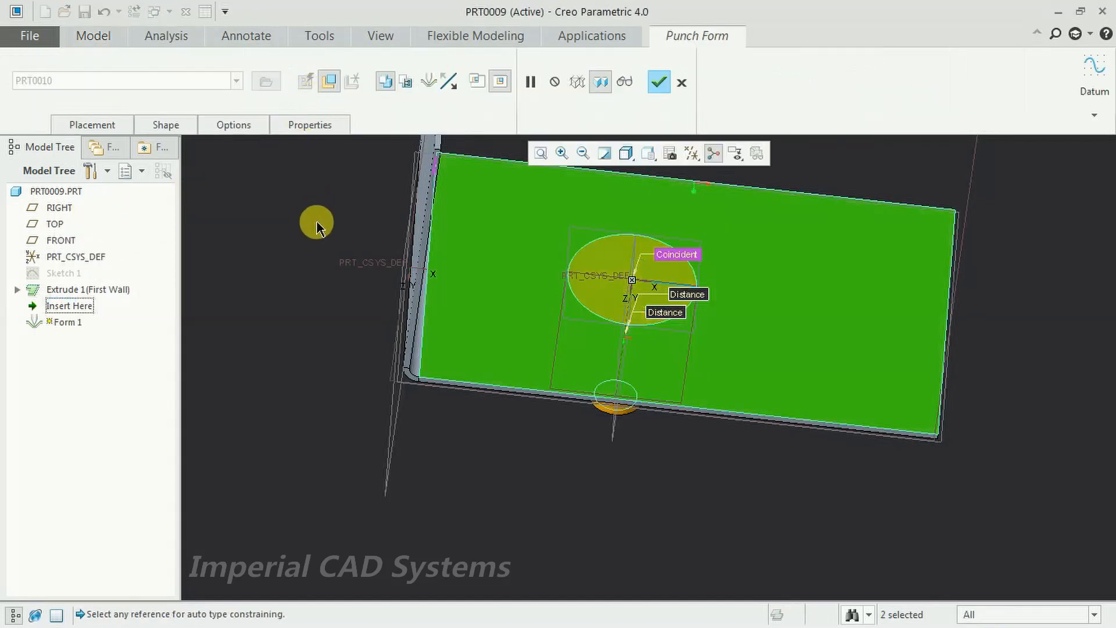
left_click(231, 126)
left_click(255, 205)
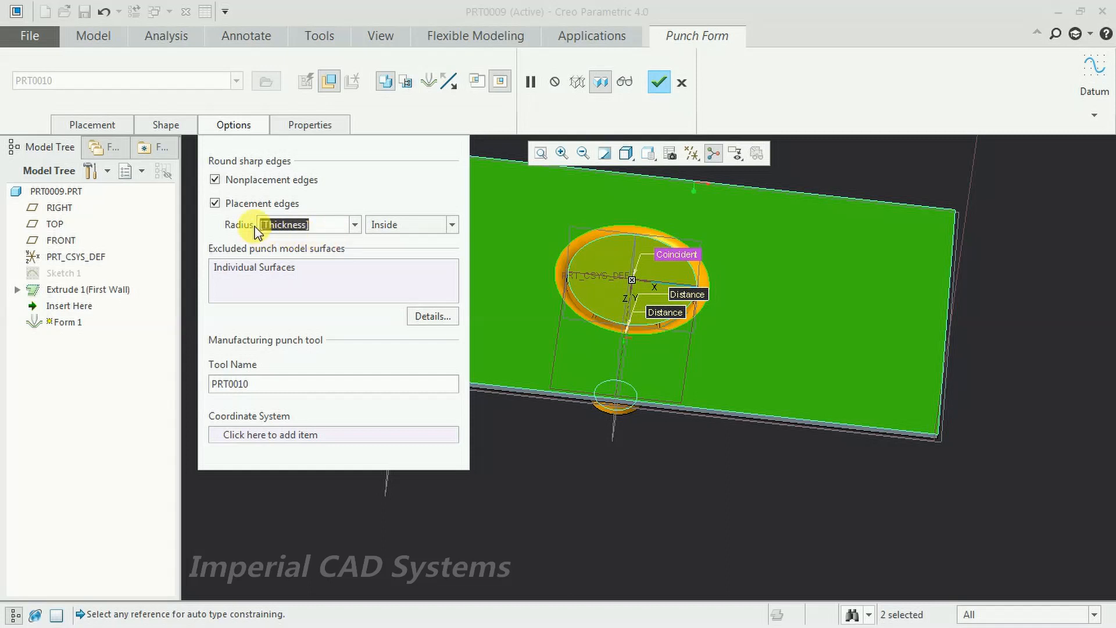
type("0")
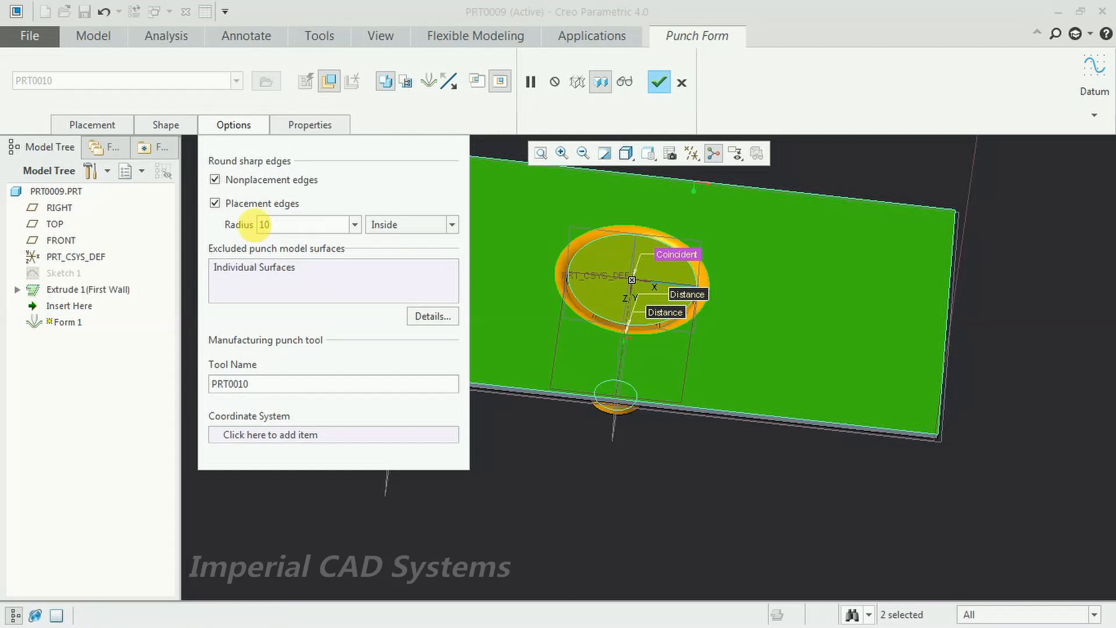
key("Return")
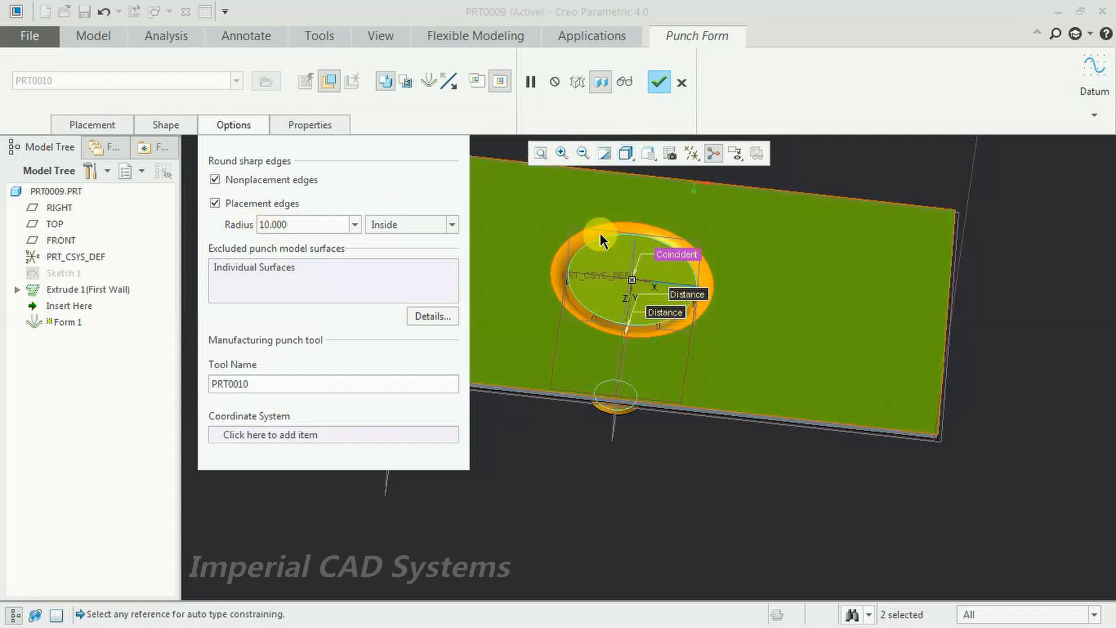
scroll(698, 263, "up", 3)
middle_click_drag(698, 262, 692, 225)
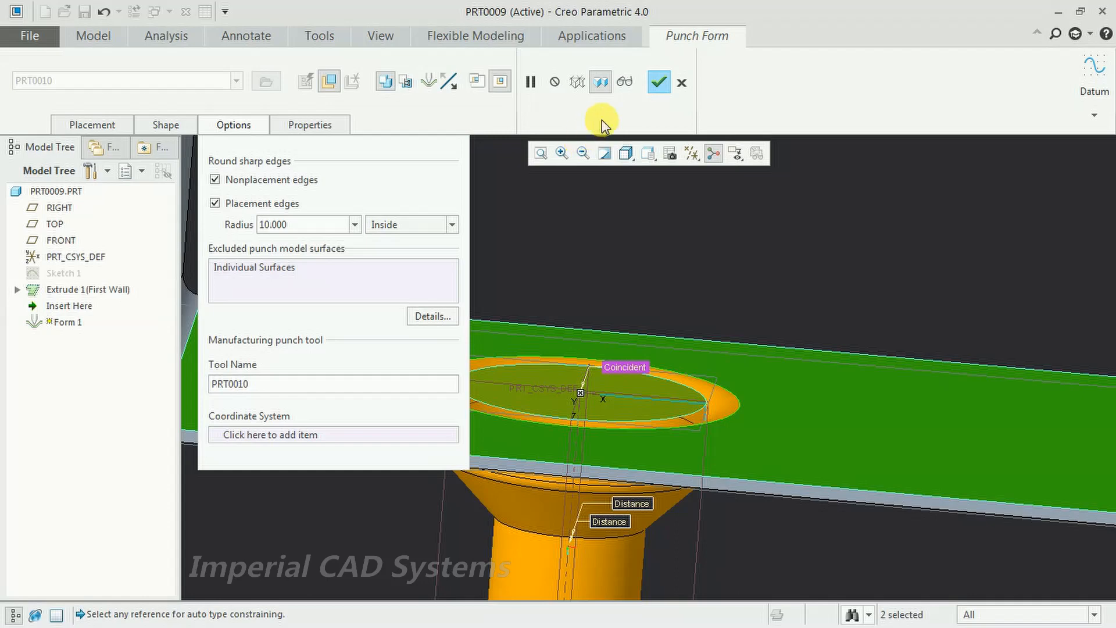
left_click(658, 84)
Examine the rounded punch form from above and from the side of the horizontal wall, along with the available form types
middle_click_drag(634, 262, 702, 456)
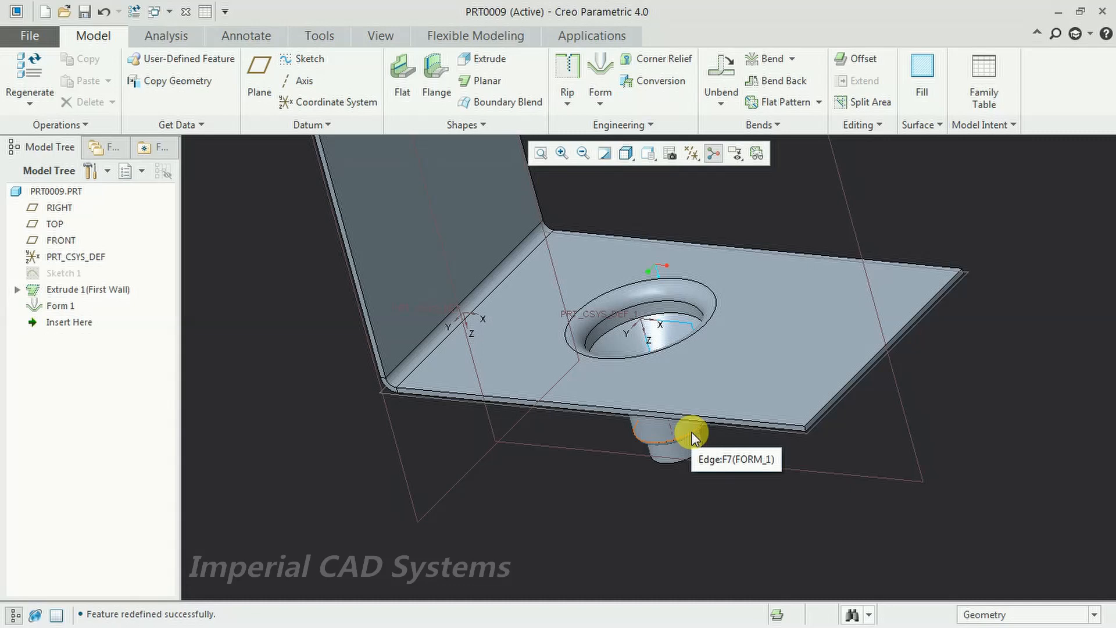
middle_click_drag(680, 429, 673, 455)
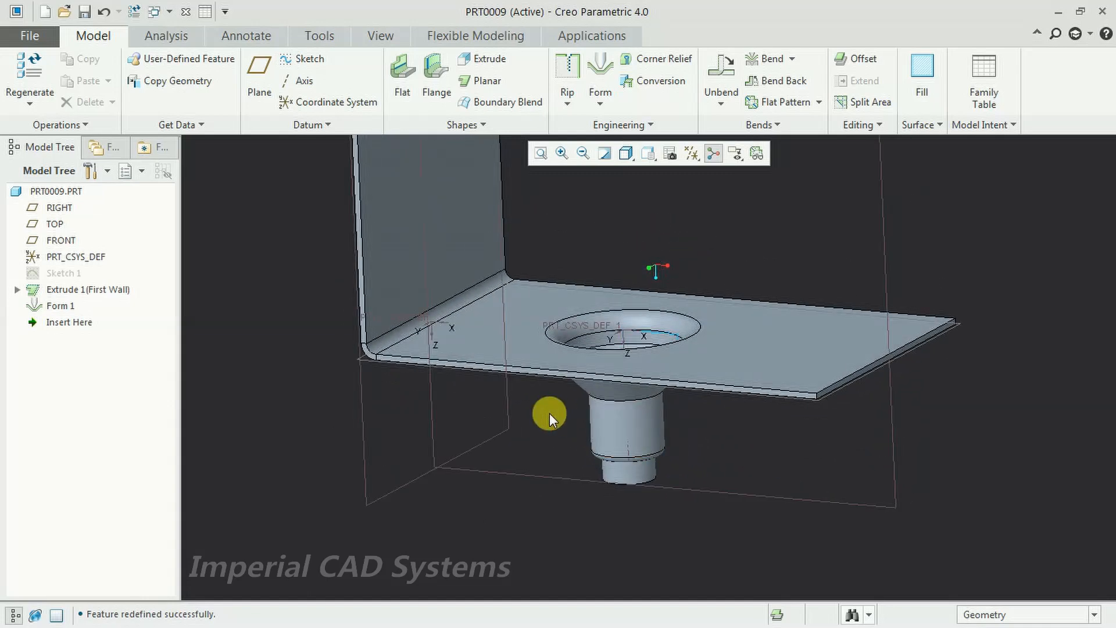
middle_click_drag(560, 416, 806, 281)
scroll(808, 283, "down", 2)
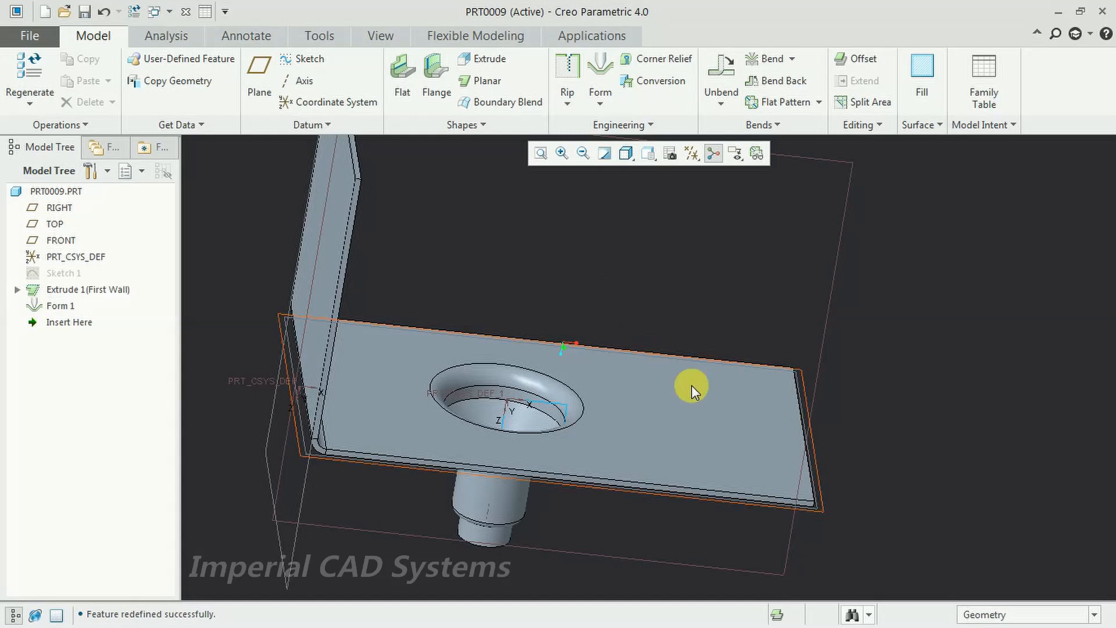
middle_click_drag(725, 407, 705, 422)
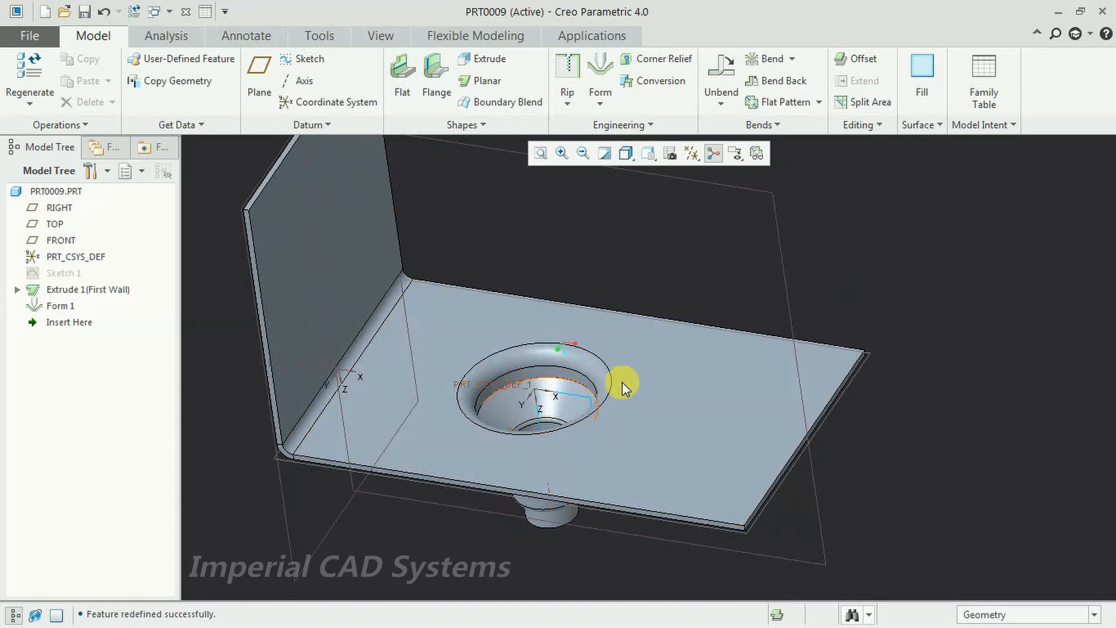
middle_click_drag(668, 381, 686, 387)
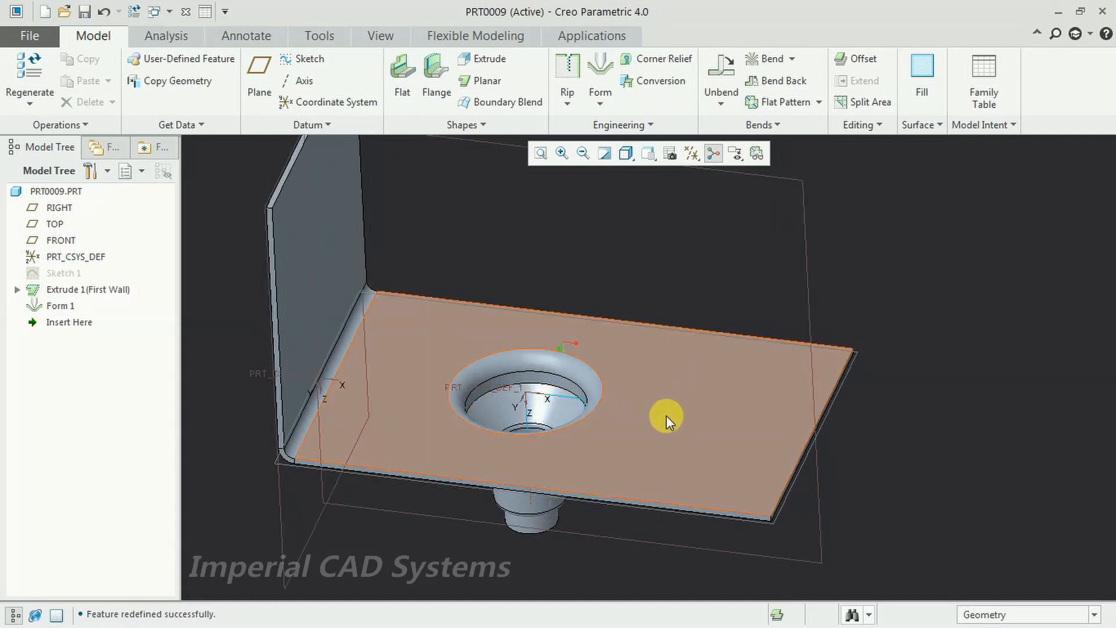
scroll(666, 417, "down", 5)
left_click(600, 105)
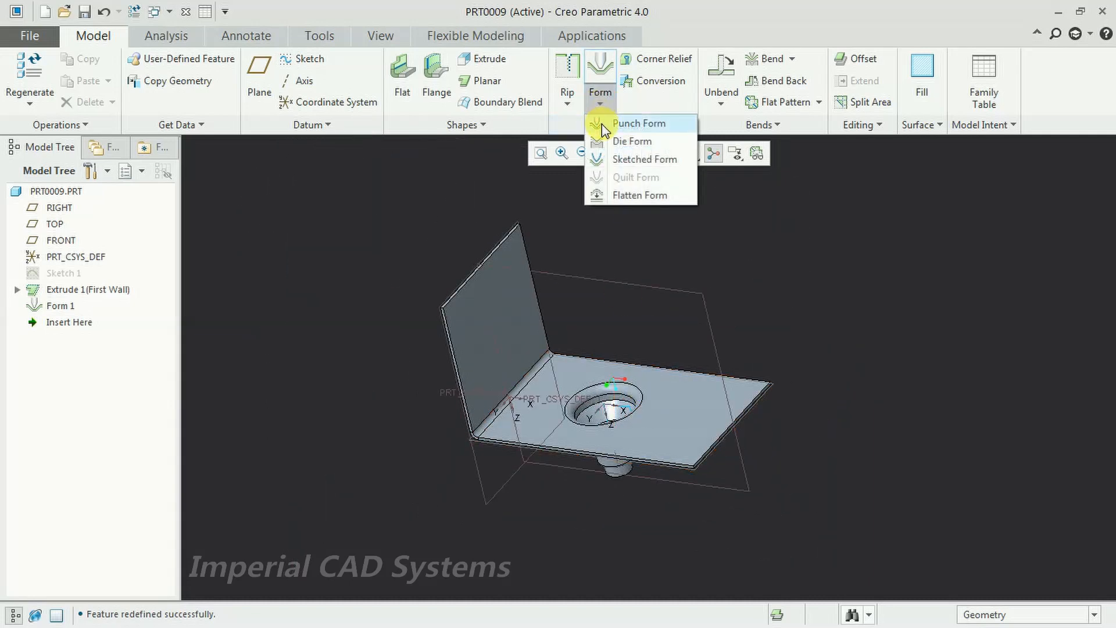
left_click(552, 212)
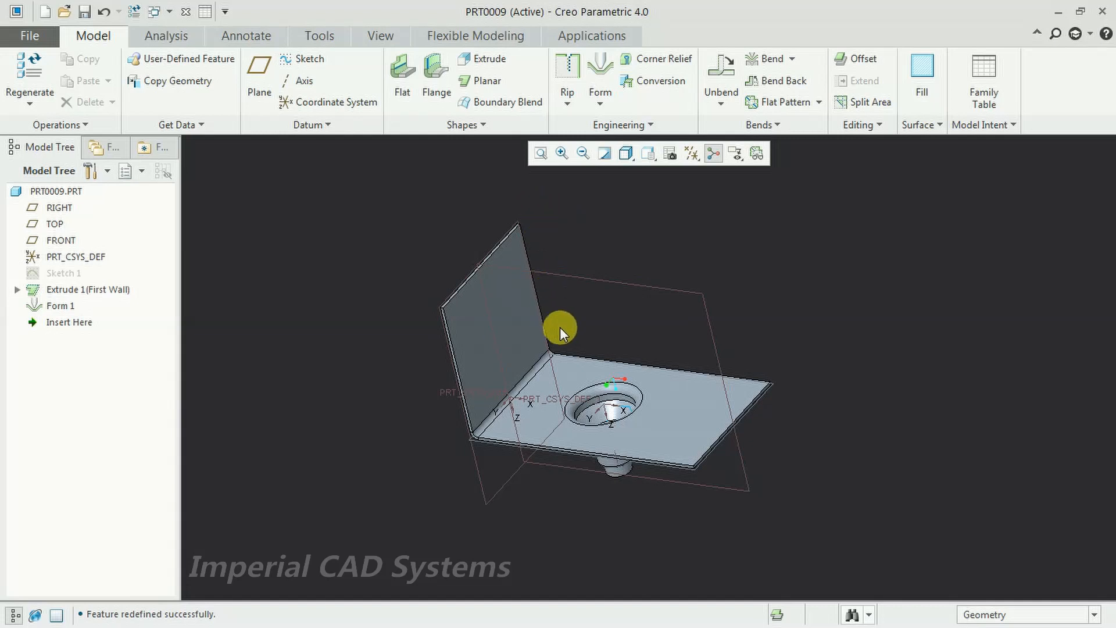
middle_click_drag(557, 324, 576, 367)
scroll(573, 361, "down", 3)
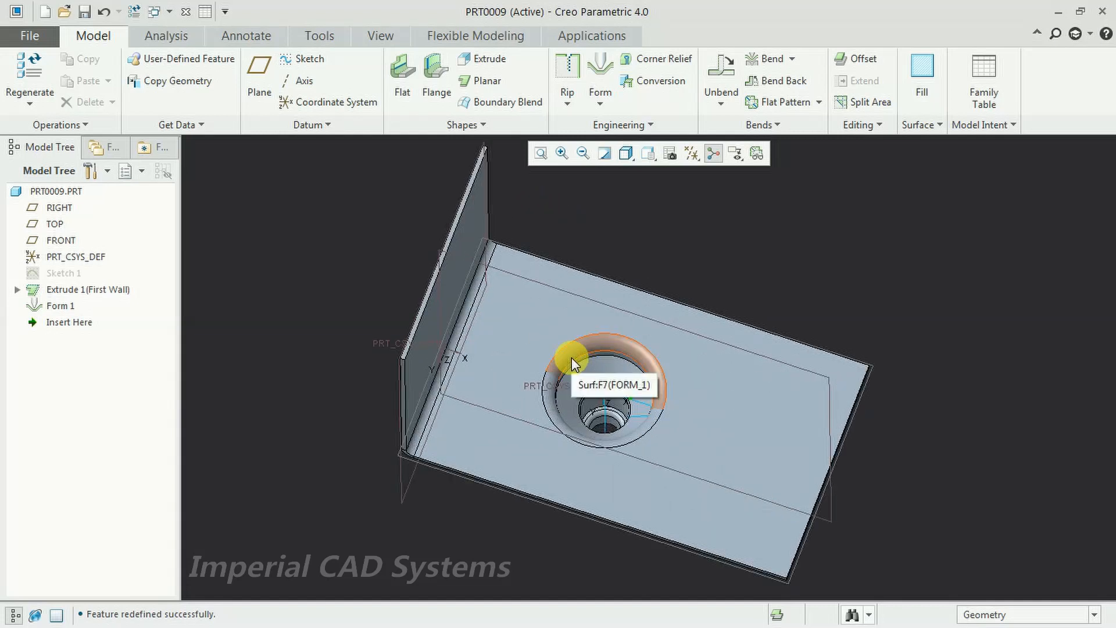